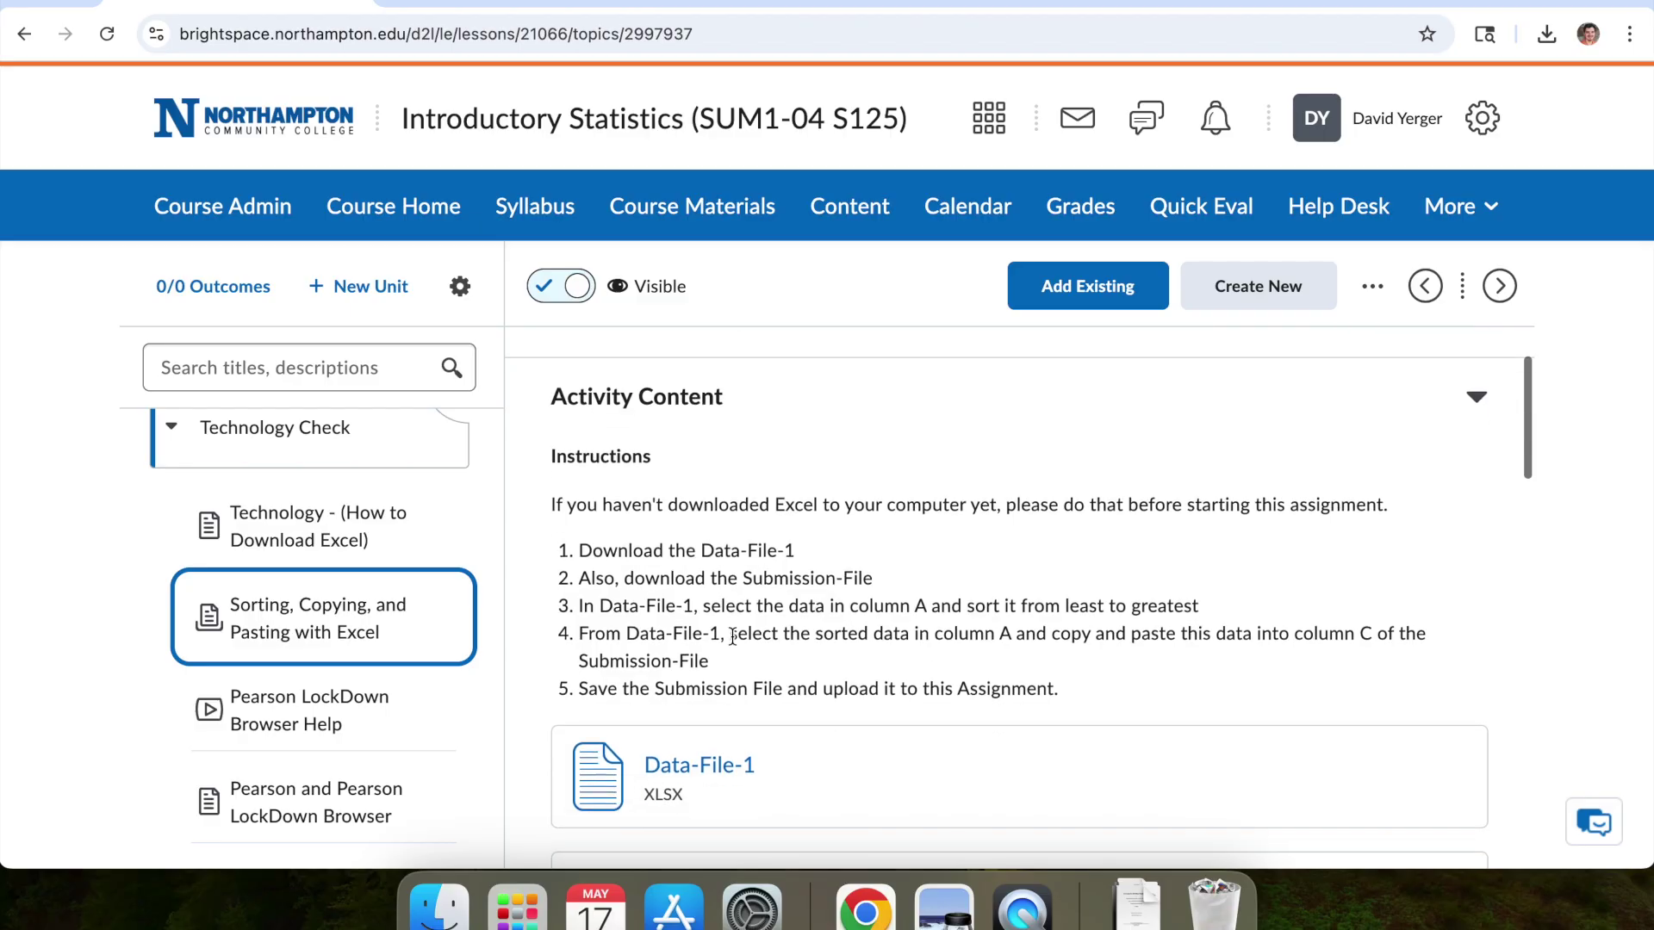
Download Data-File-1 from the assignment page and open it in Excel.
{"action": "scroll", "coordinate": [708, 690], "scroll_direction": "down", "scroll_amount": 1}
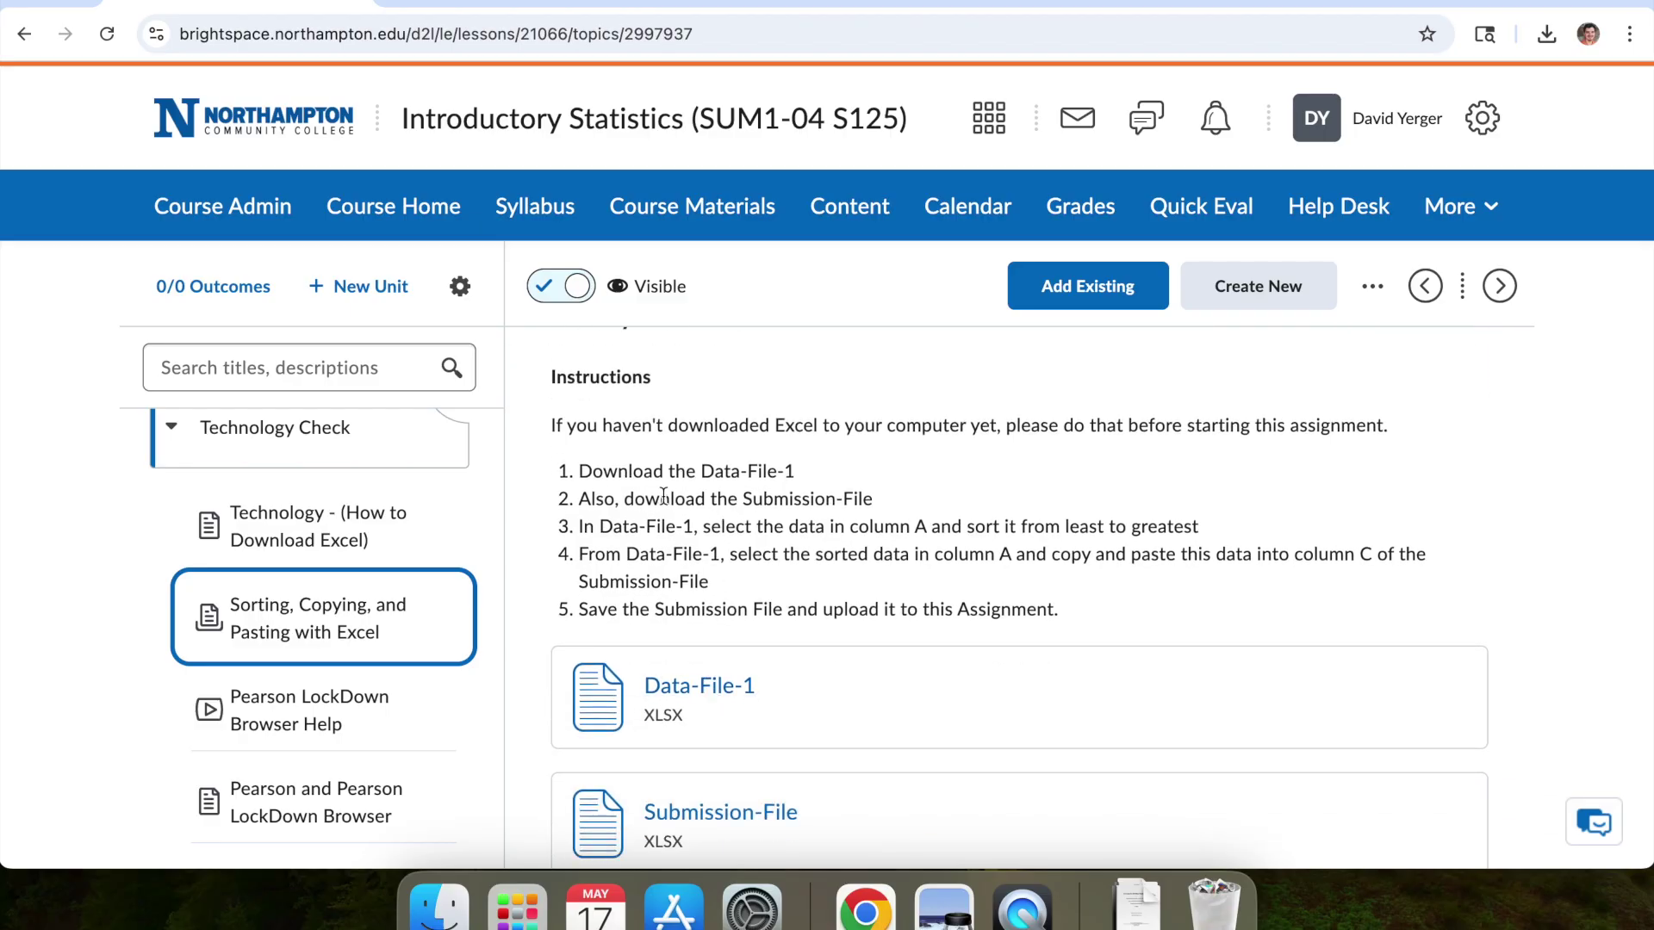
{"action": "left_click", "coordinate": [711, 687]}
{"action": "left_click", "coordinate": [1332, 86]}
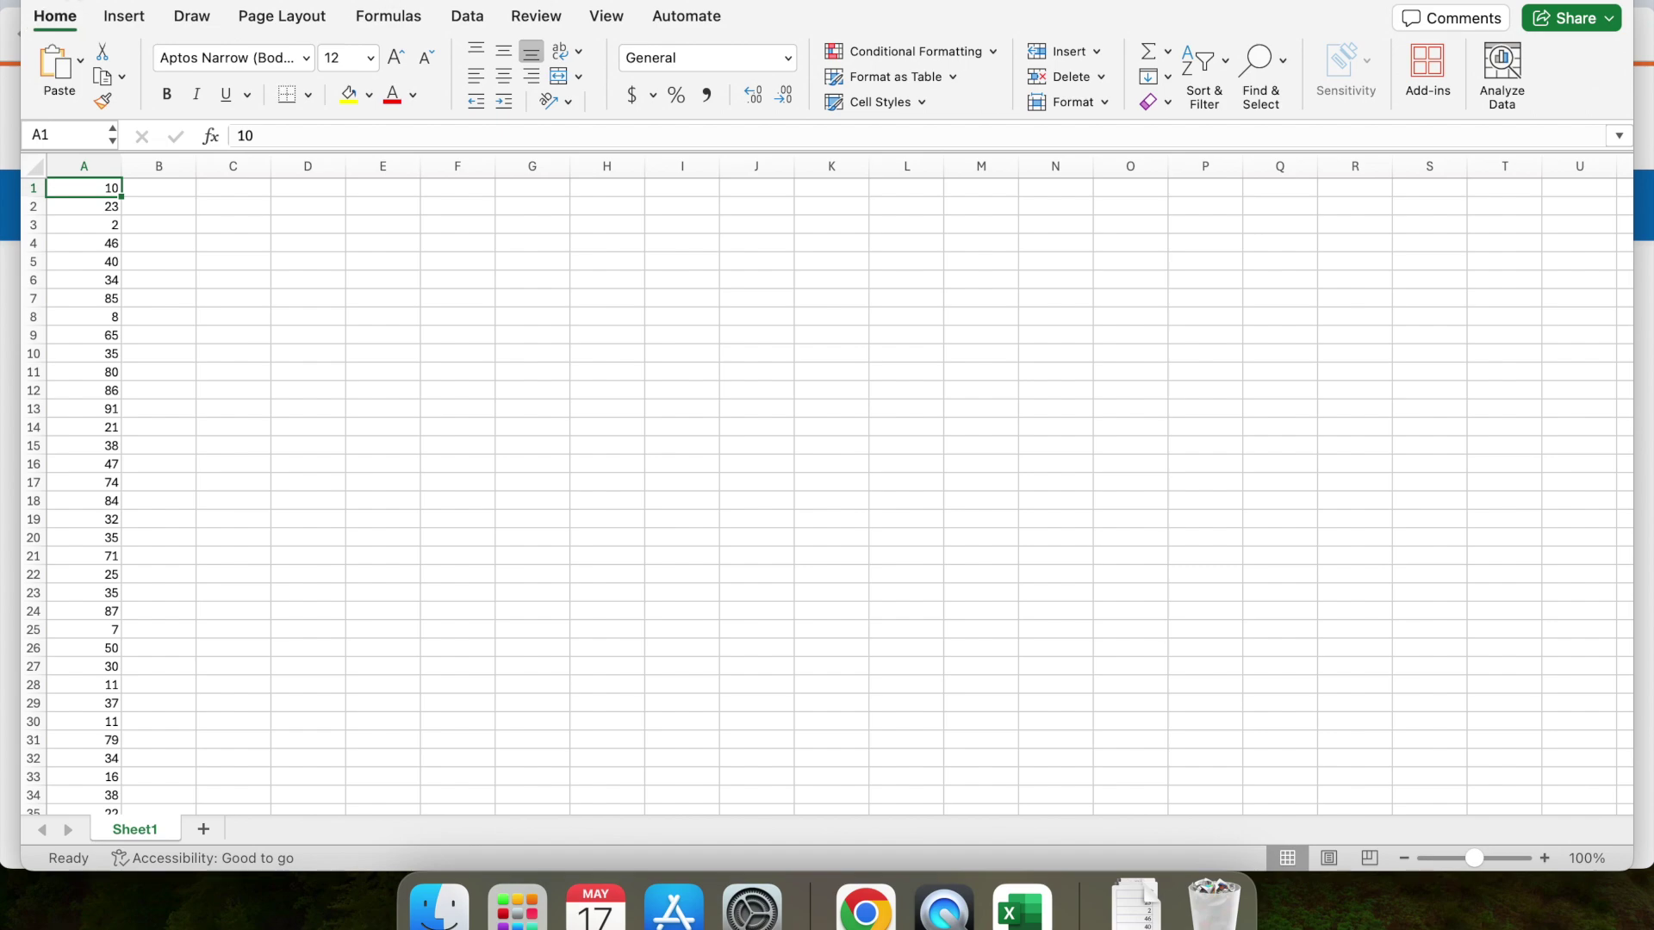
{"action": "left_click", "coordinate": [222, 229]}
{"action": "left_click", "coordinate": [100, 188]}
{"action": "left_click", "coordinate": [185, 244]}
{"action": "left_click", "coordinate": [216, 244]}
{"action": "left_click", "coordinate": [238, 270]}
{"action": "left_click", "coordinate": [328, 311]}
{"action": "left_click", "coordinate": [347, 242]}
{"action": "left_click", "coordinate": [174, 239]}
{"action": "left_click", "coordinate": [81, 205]}
{"action": "left_click", "coordinate": [34, 189]}
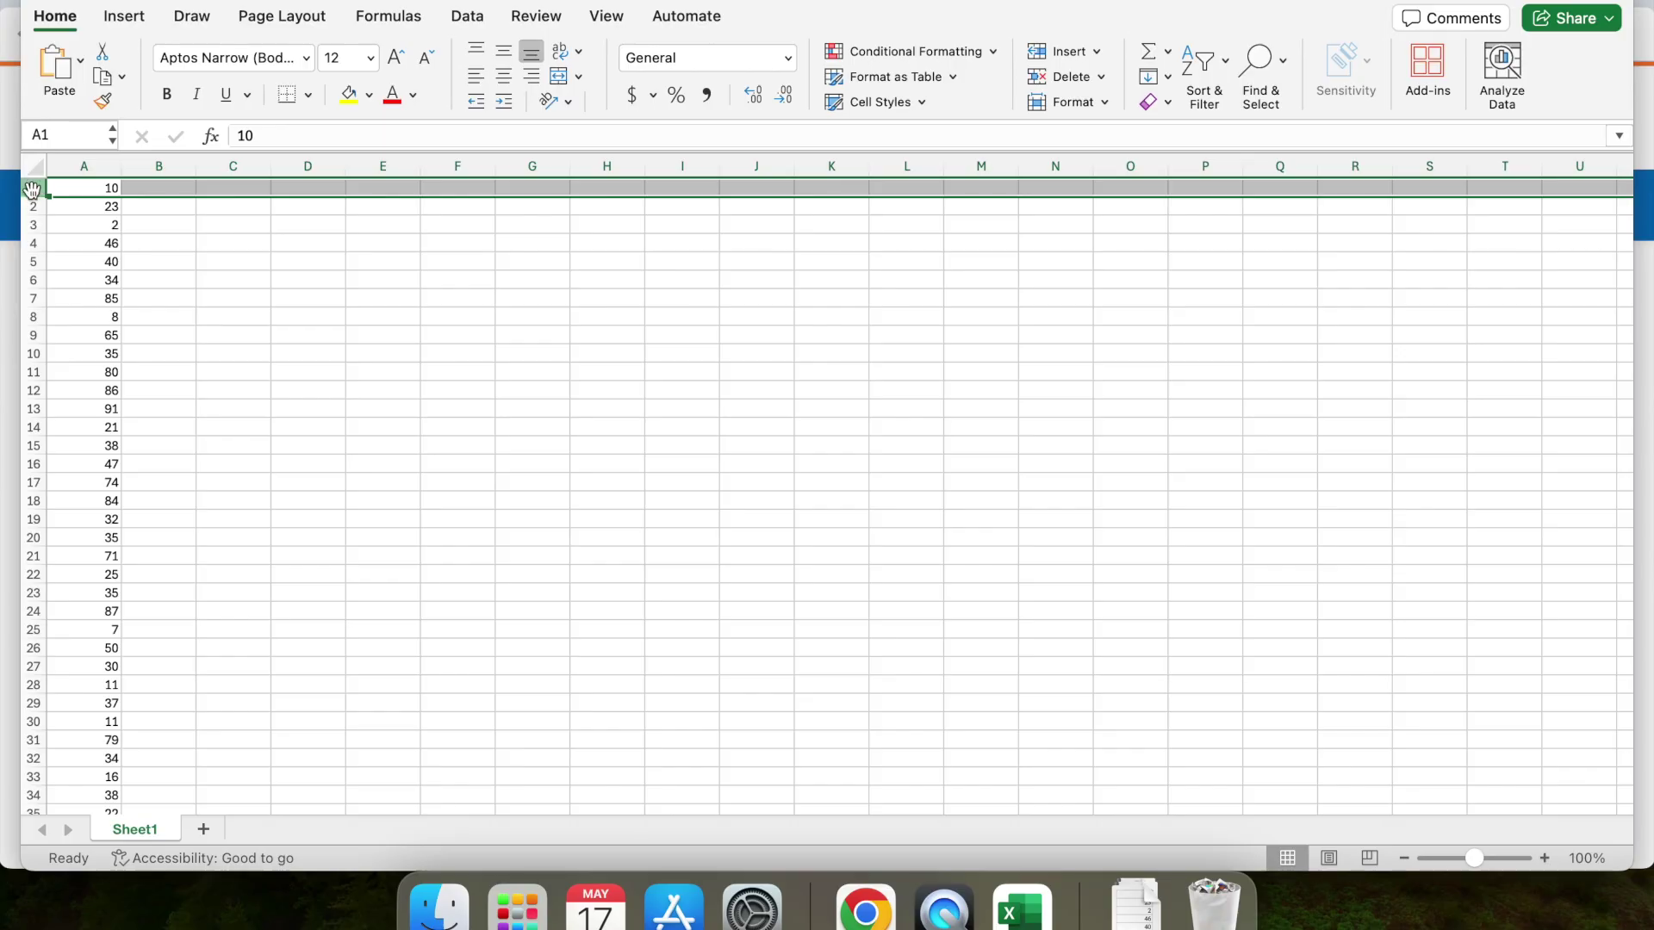
{"action": "left_click_drag", "start_coordinate": [35, 198], "coordinate": [35, 219]}
{"action": "left_click", "coordinate": [148, 257]}
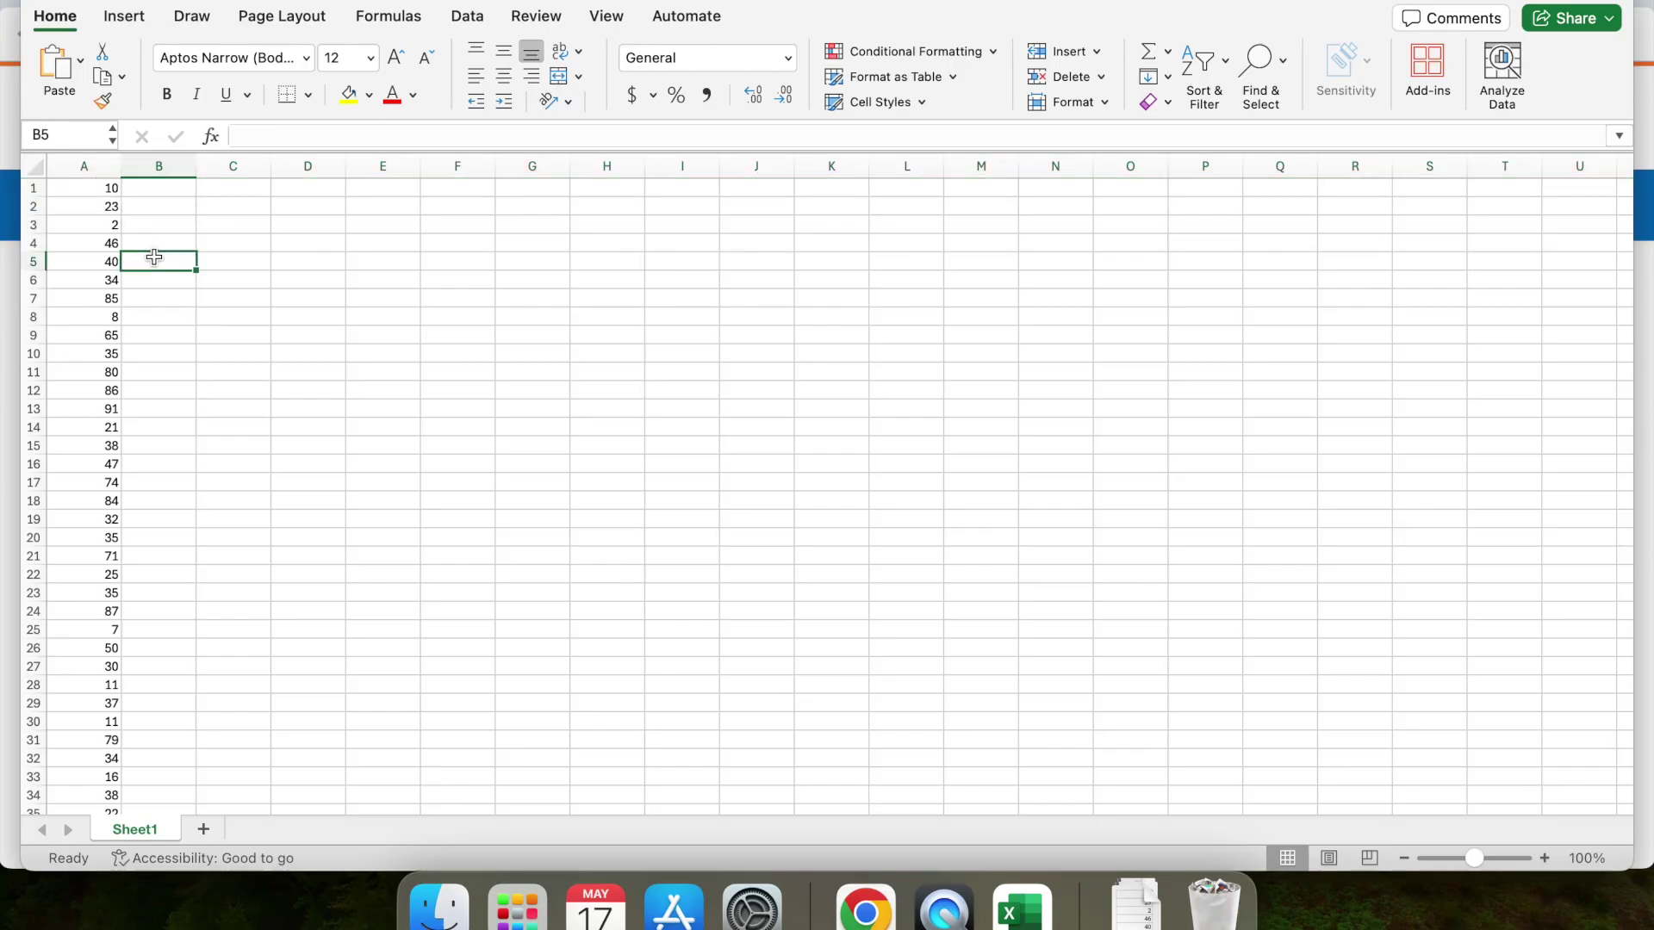
{"action": "left_click", "coordinate": [95, 174]}
{"action": "left_click_drag", "start_coordinate": [95, 174], "coordinate": [206, 240]}
{"action": "left_click", "coordinate": [307, 334]}
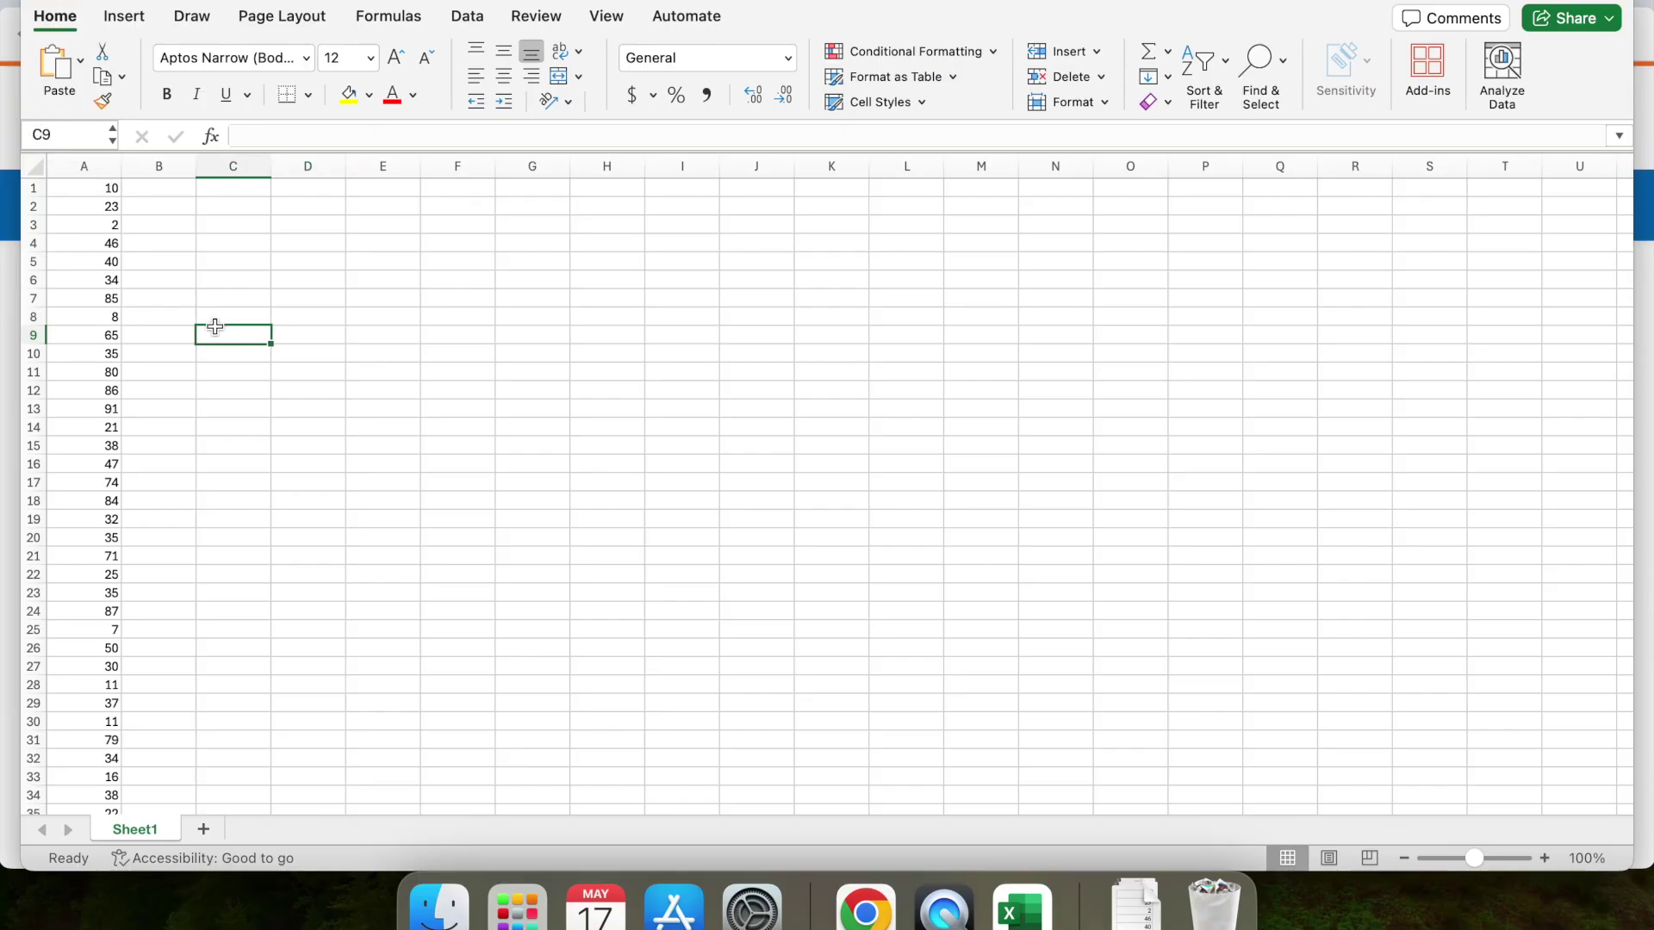
{"action": "left_click", "coordinate": [87, 189]}
{"action": "left_click", "coordinate": [187, 314]}
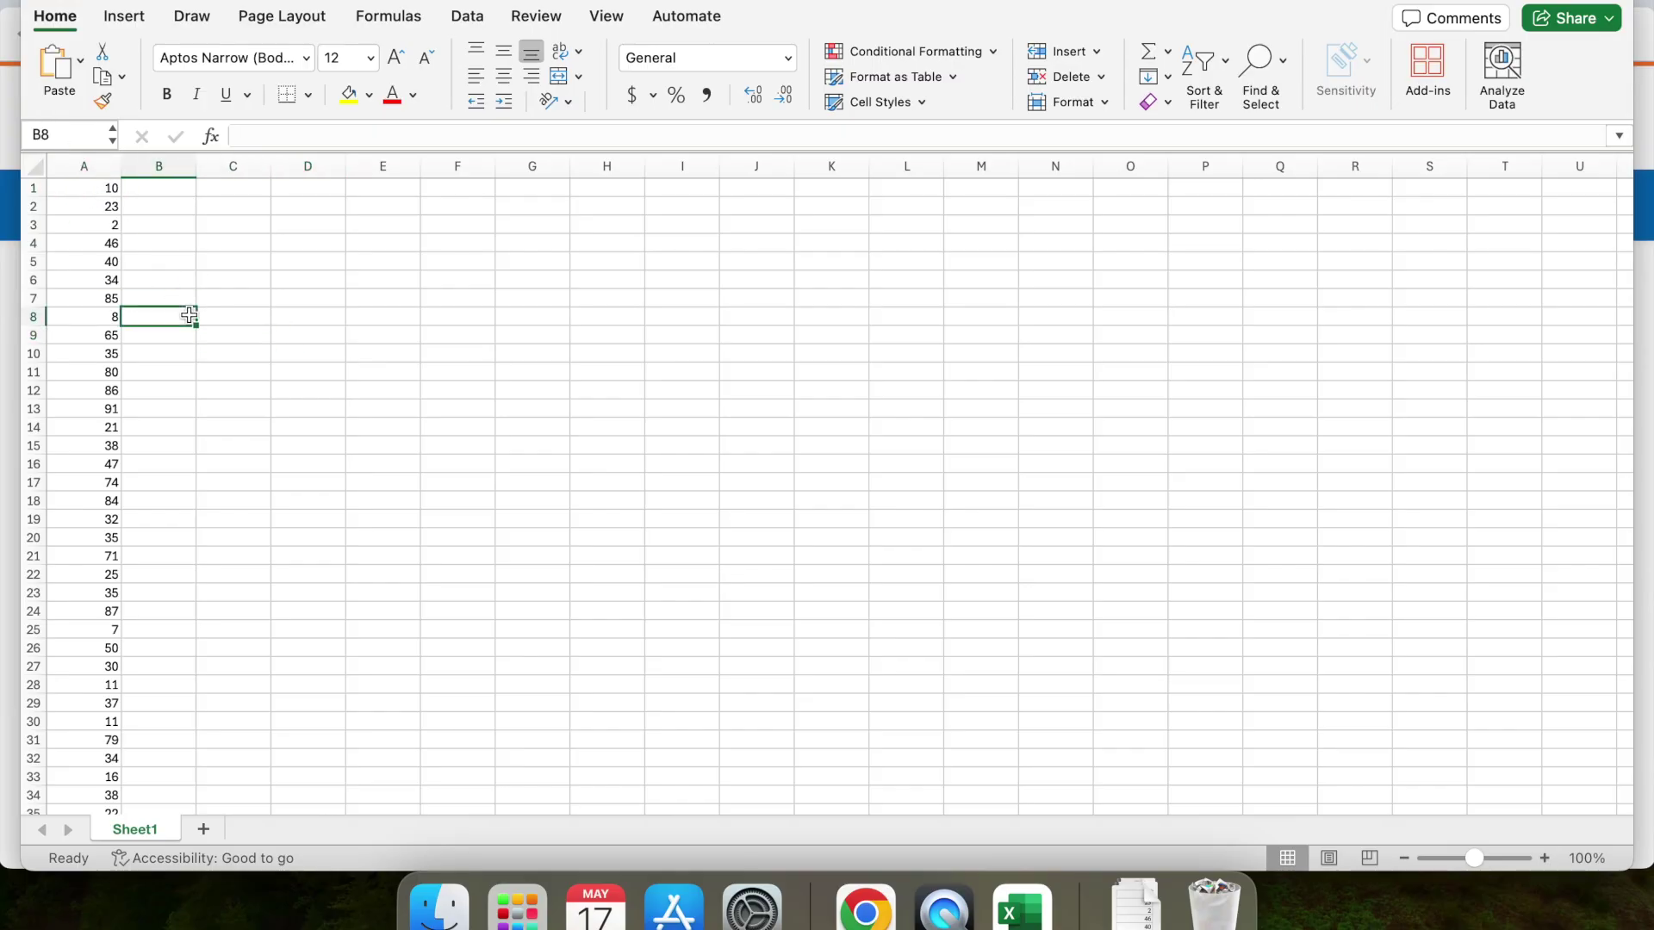
Select the data in A1:A100 and sort it from smallest to largest.
{"action": "left_click", "coordinate": [84, 186]}
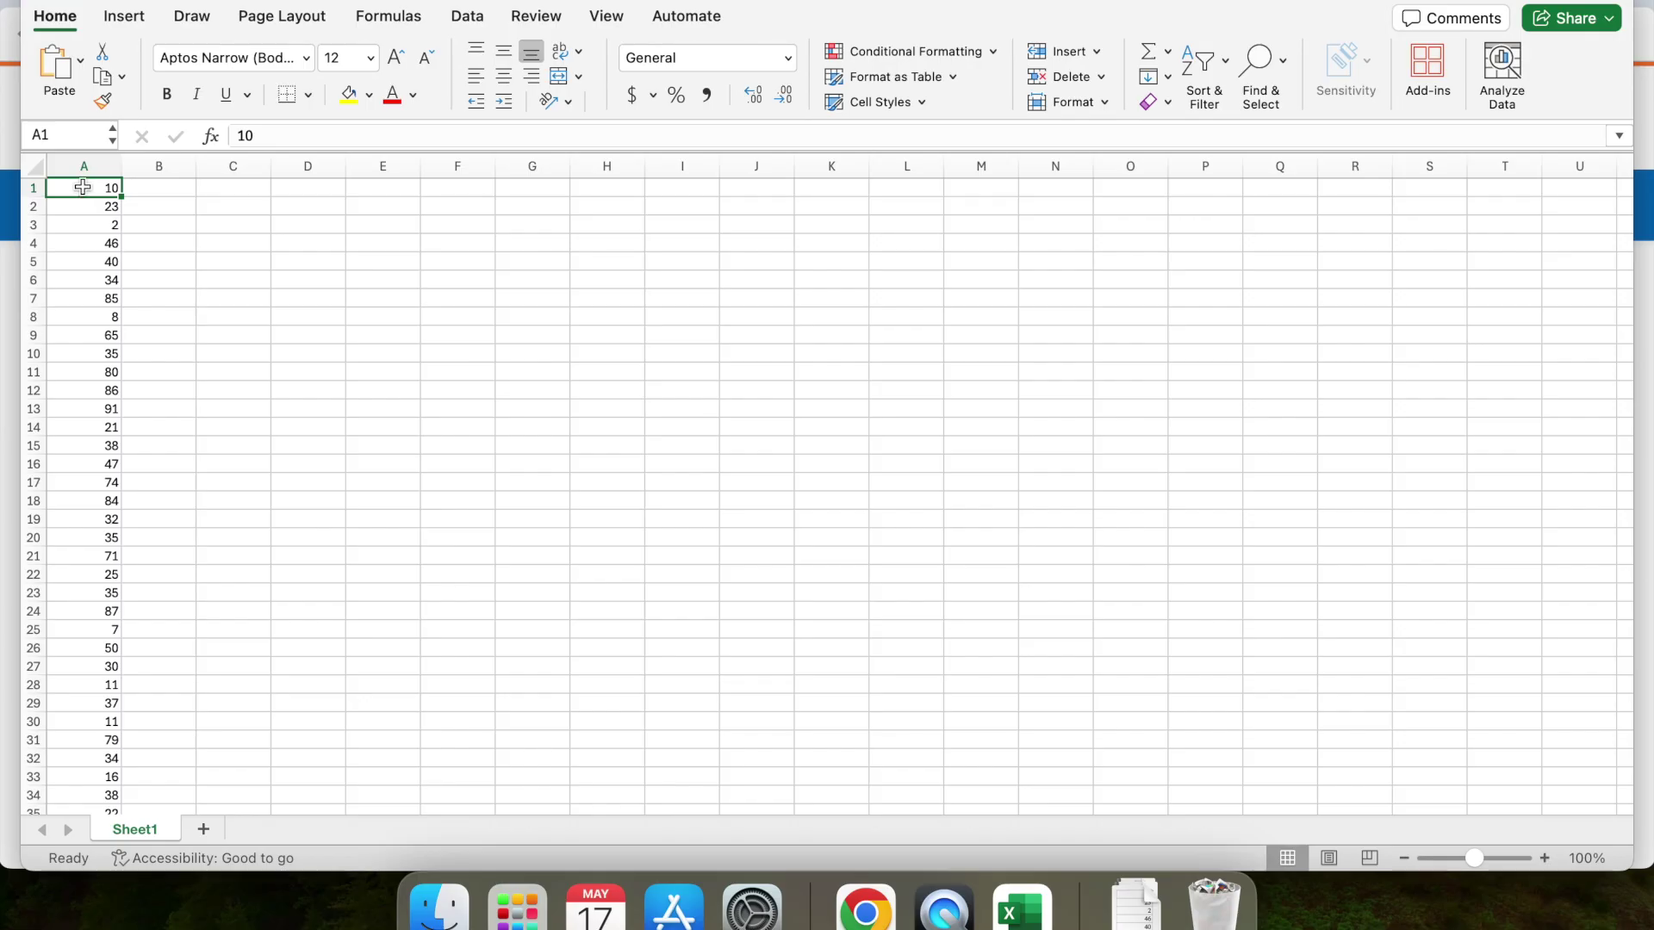
{"action": "left_click_drag", "start_coordinate": [82, 186], "coordinate": [103, 663]}
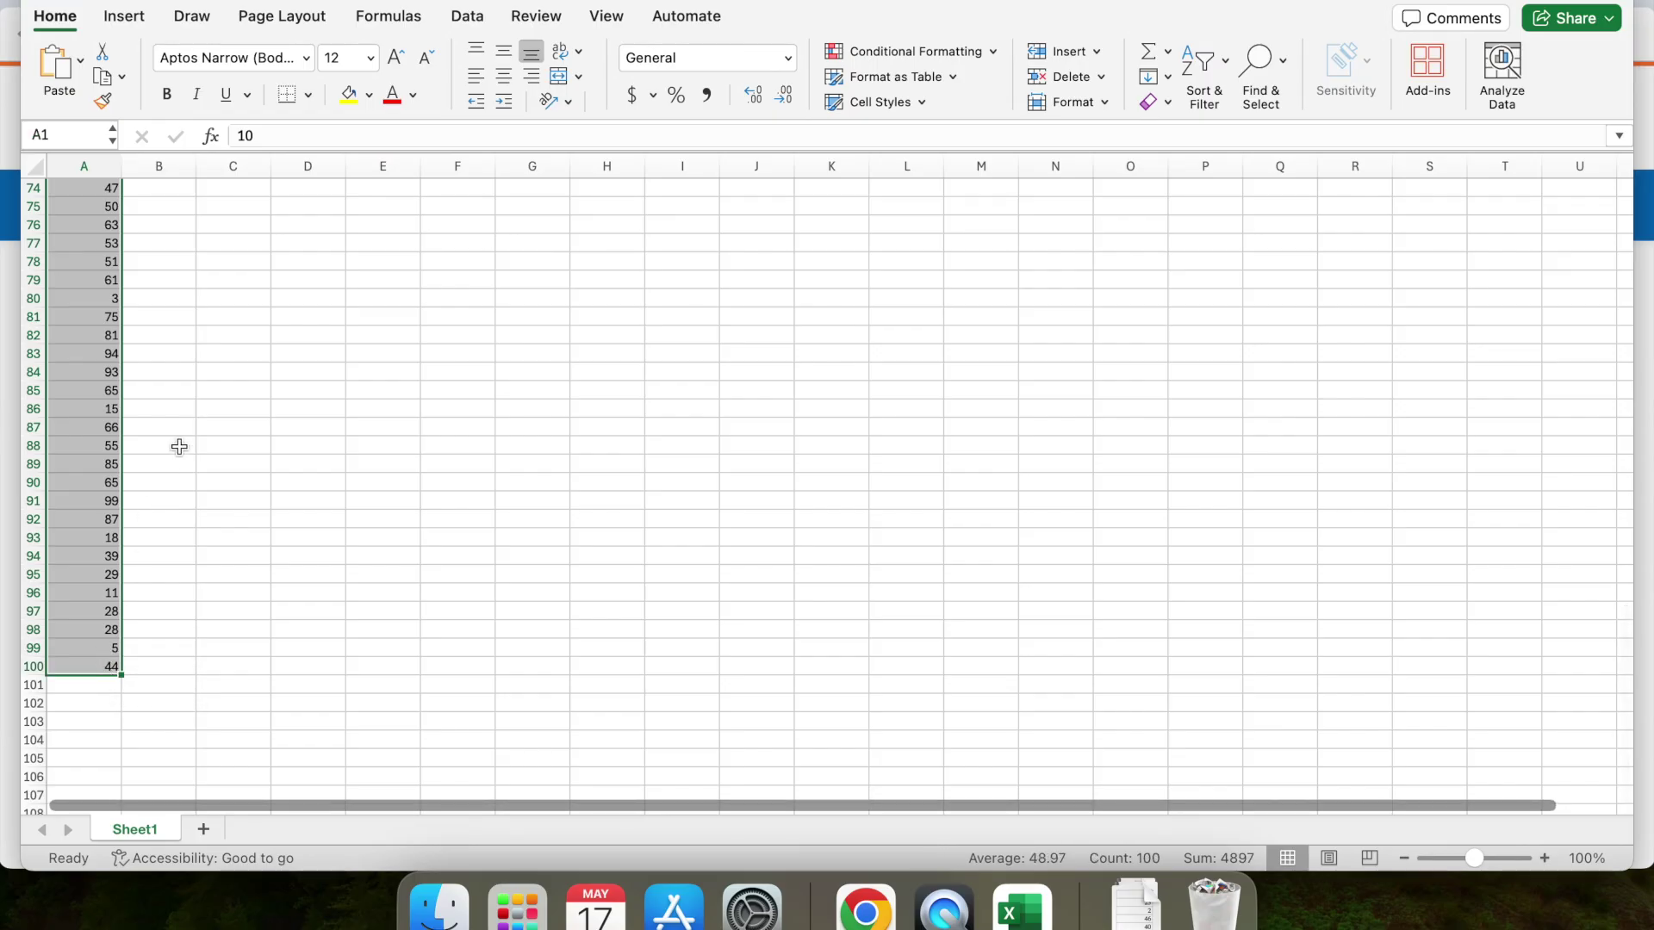
{"action": "scroll", "coordinate": [171, 408], "scroll_direction": "up", "scroll_amount": 15}
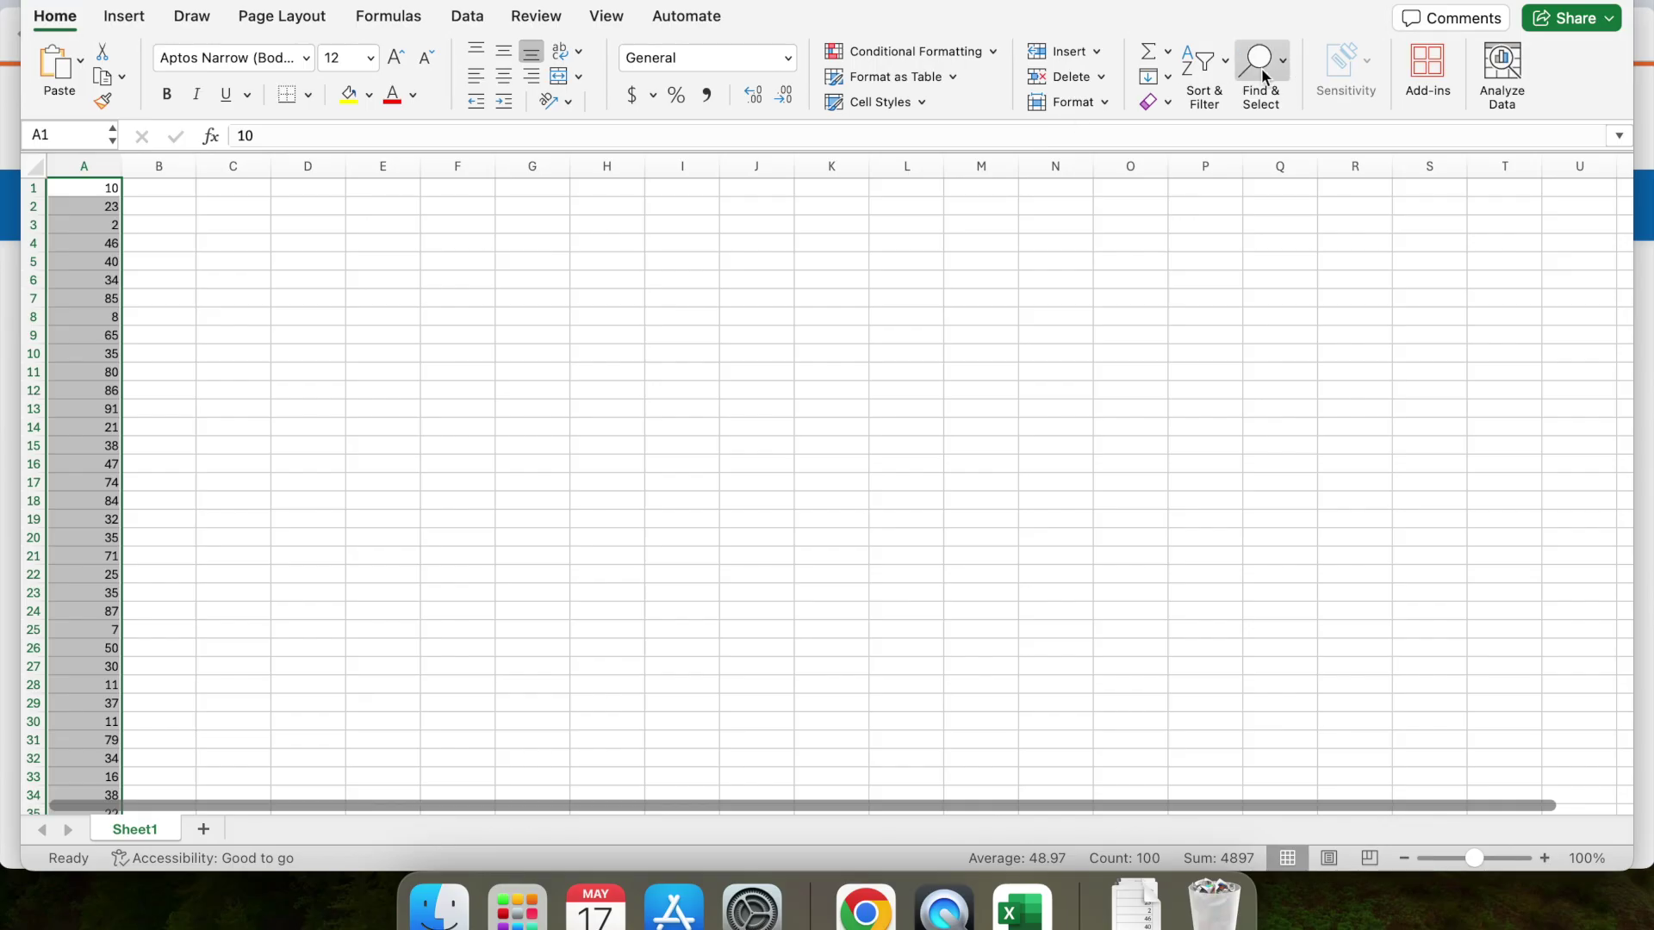
{"action": "left_click", "coordinate": [1223, 76]}
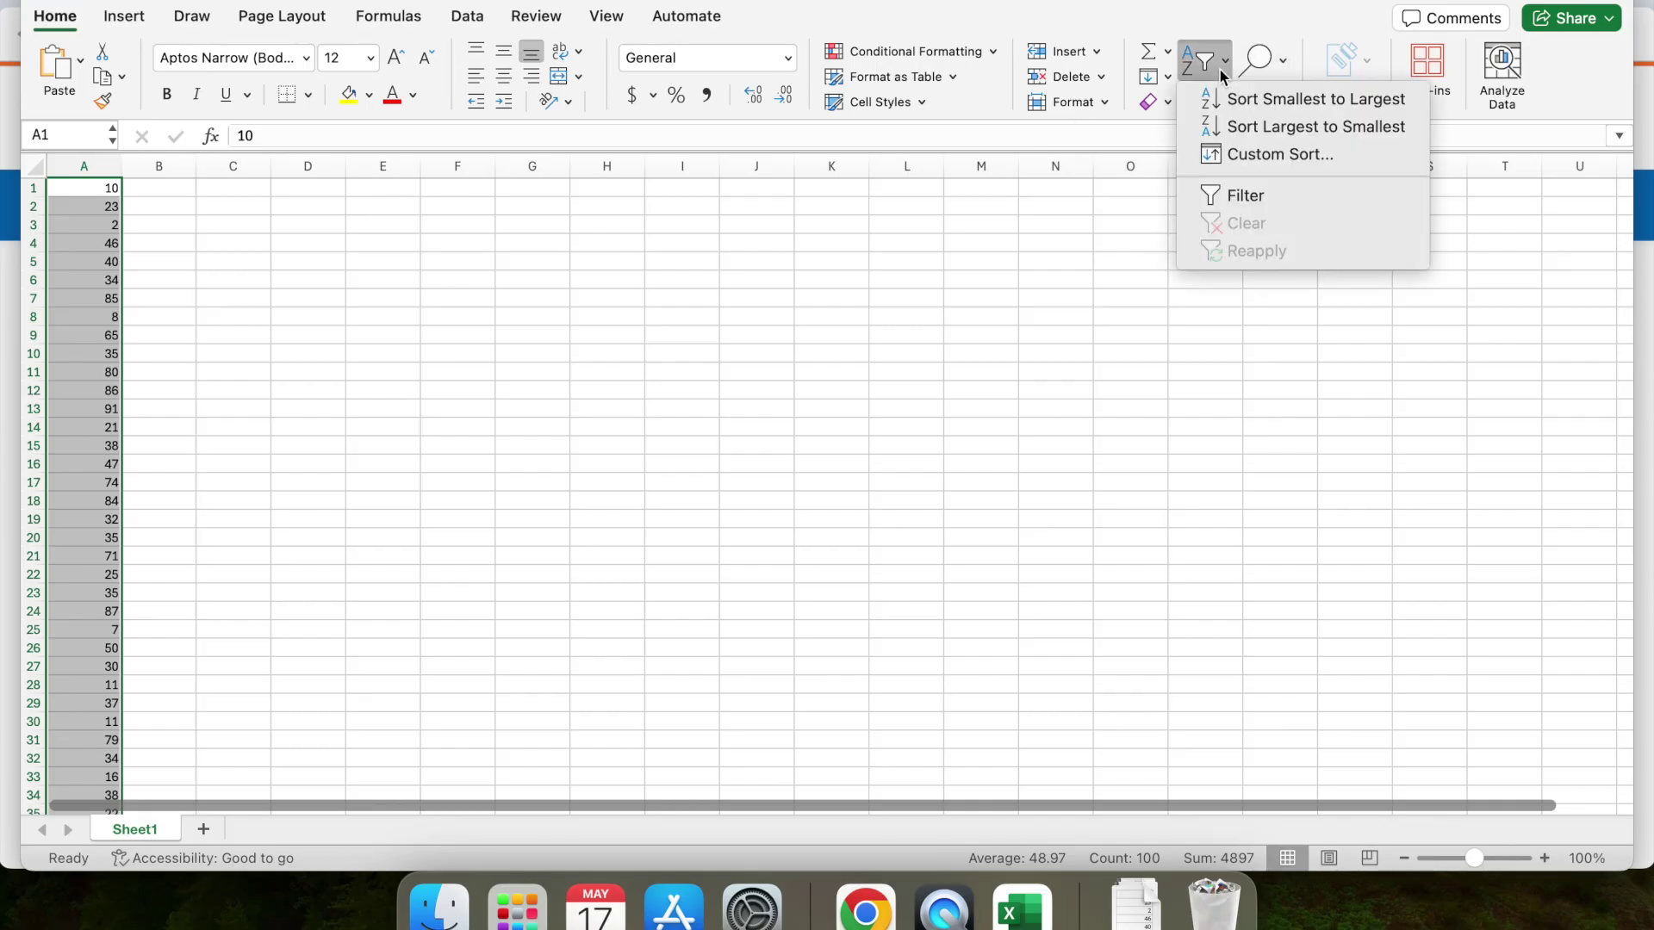
{"action": "left_click", "coordinate": [1303, 102]}
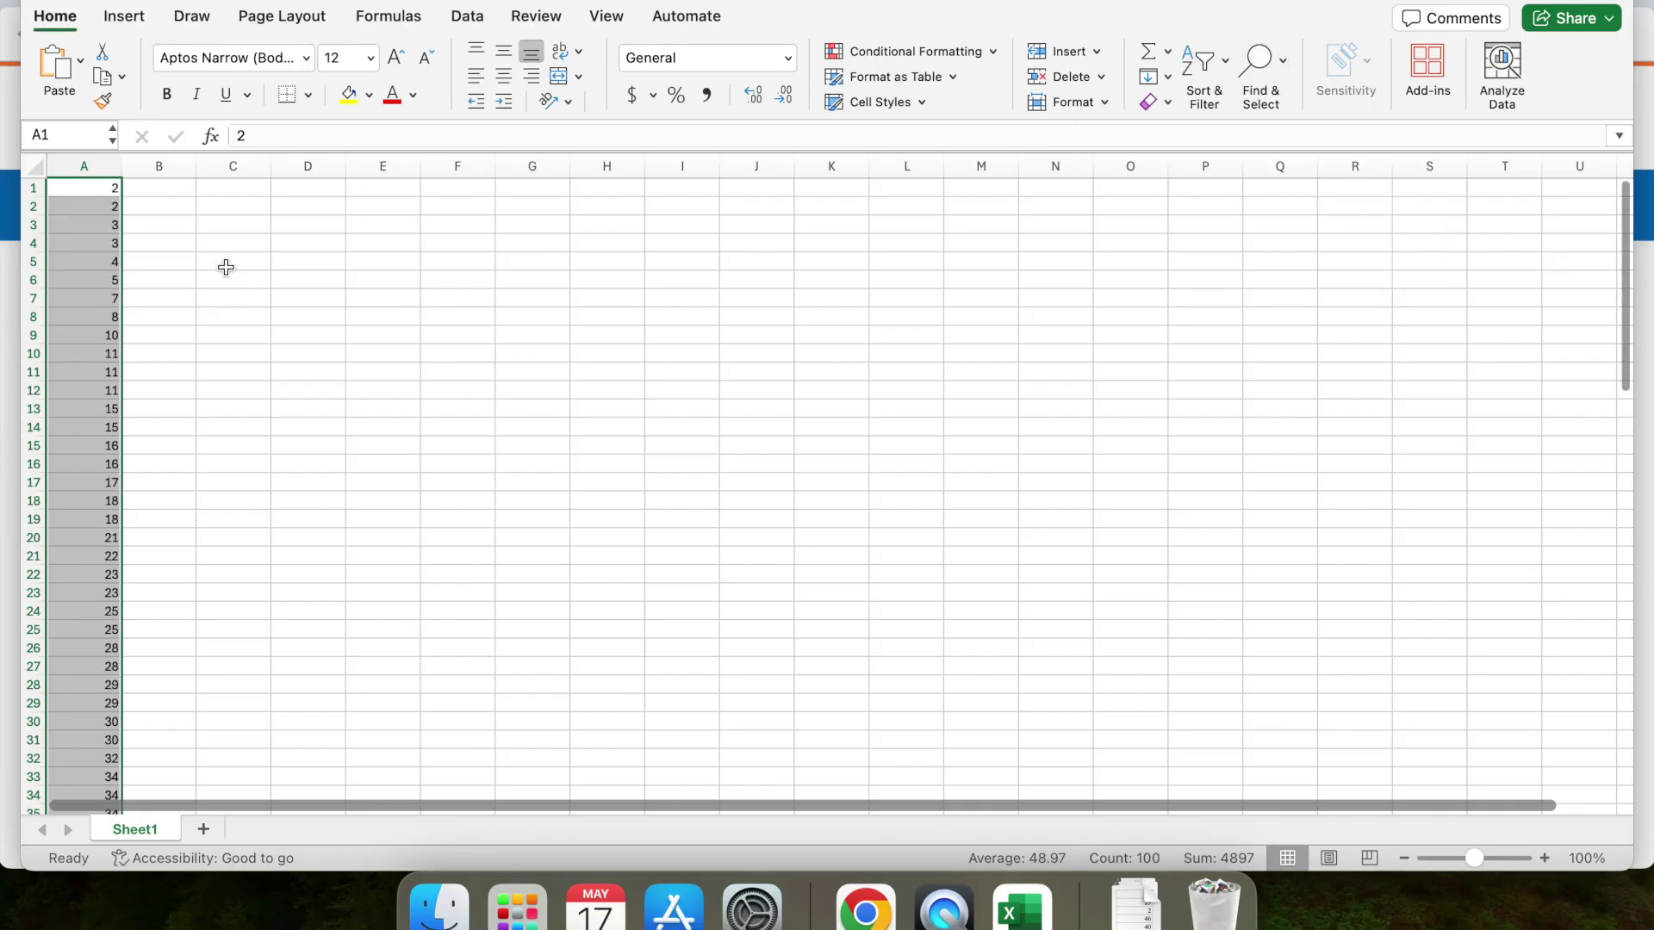
{"action": "left_click", "coordinate": [148, 212]}
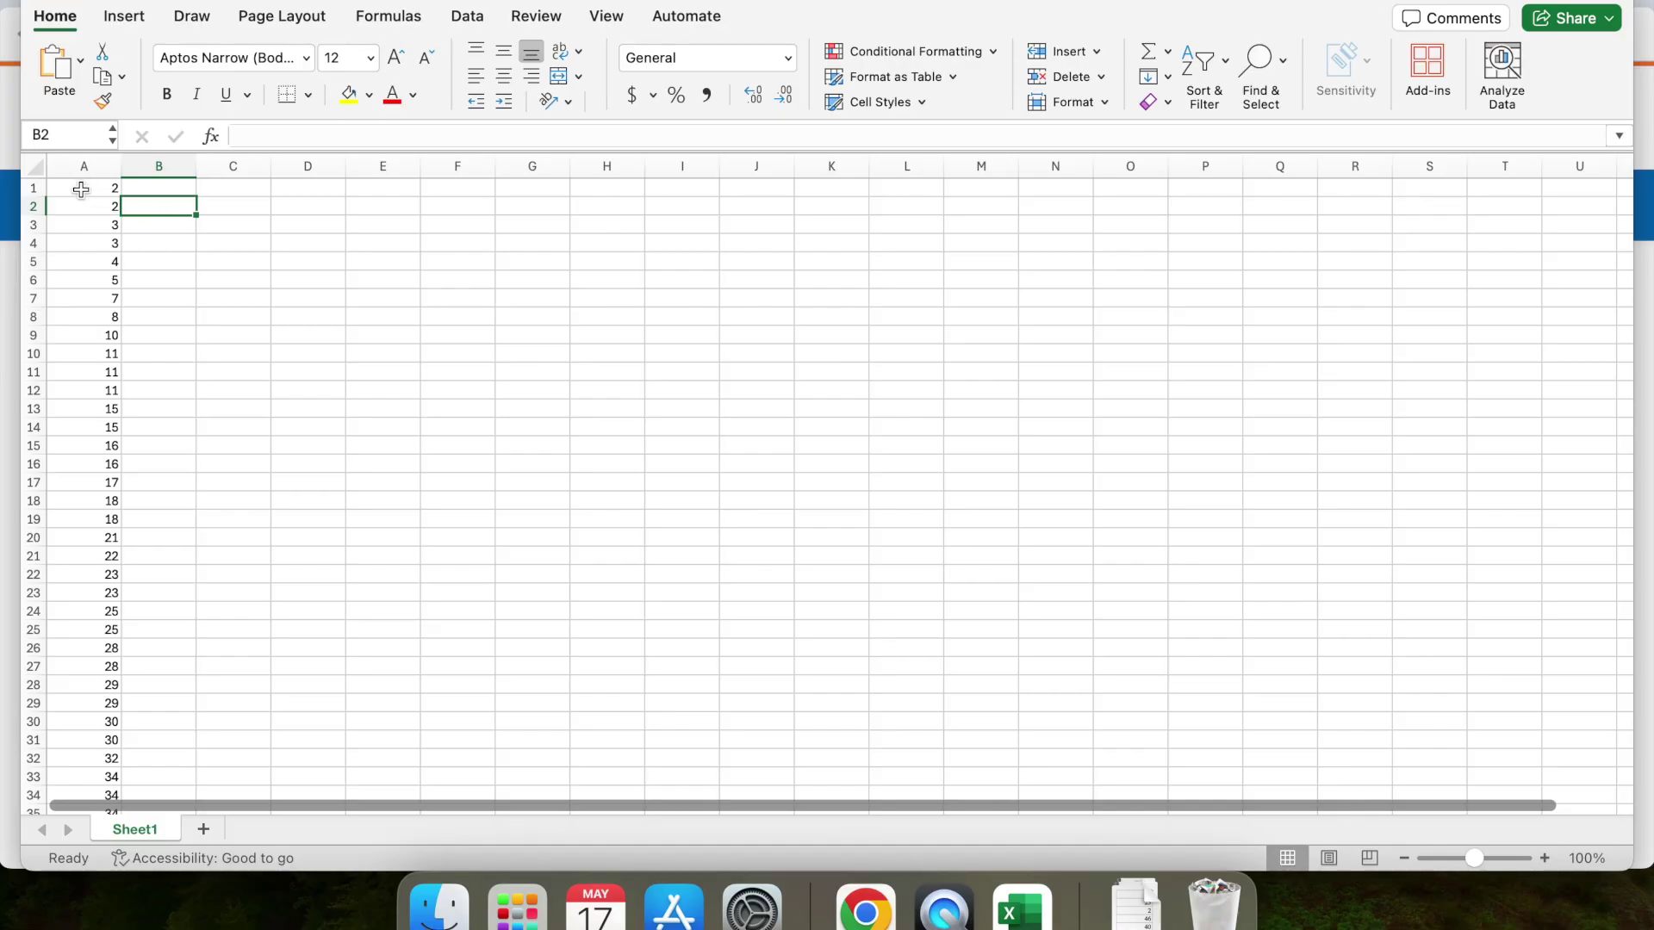
Select the whole sorted data range A1:A100, and clear the selection again.
{"action": "left_click", "coordinate": [81, 189]}
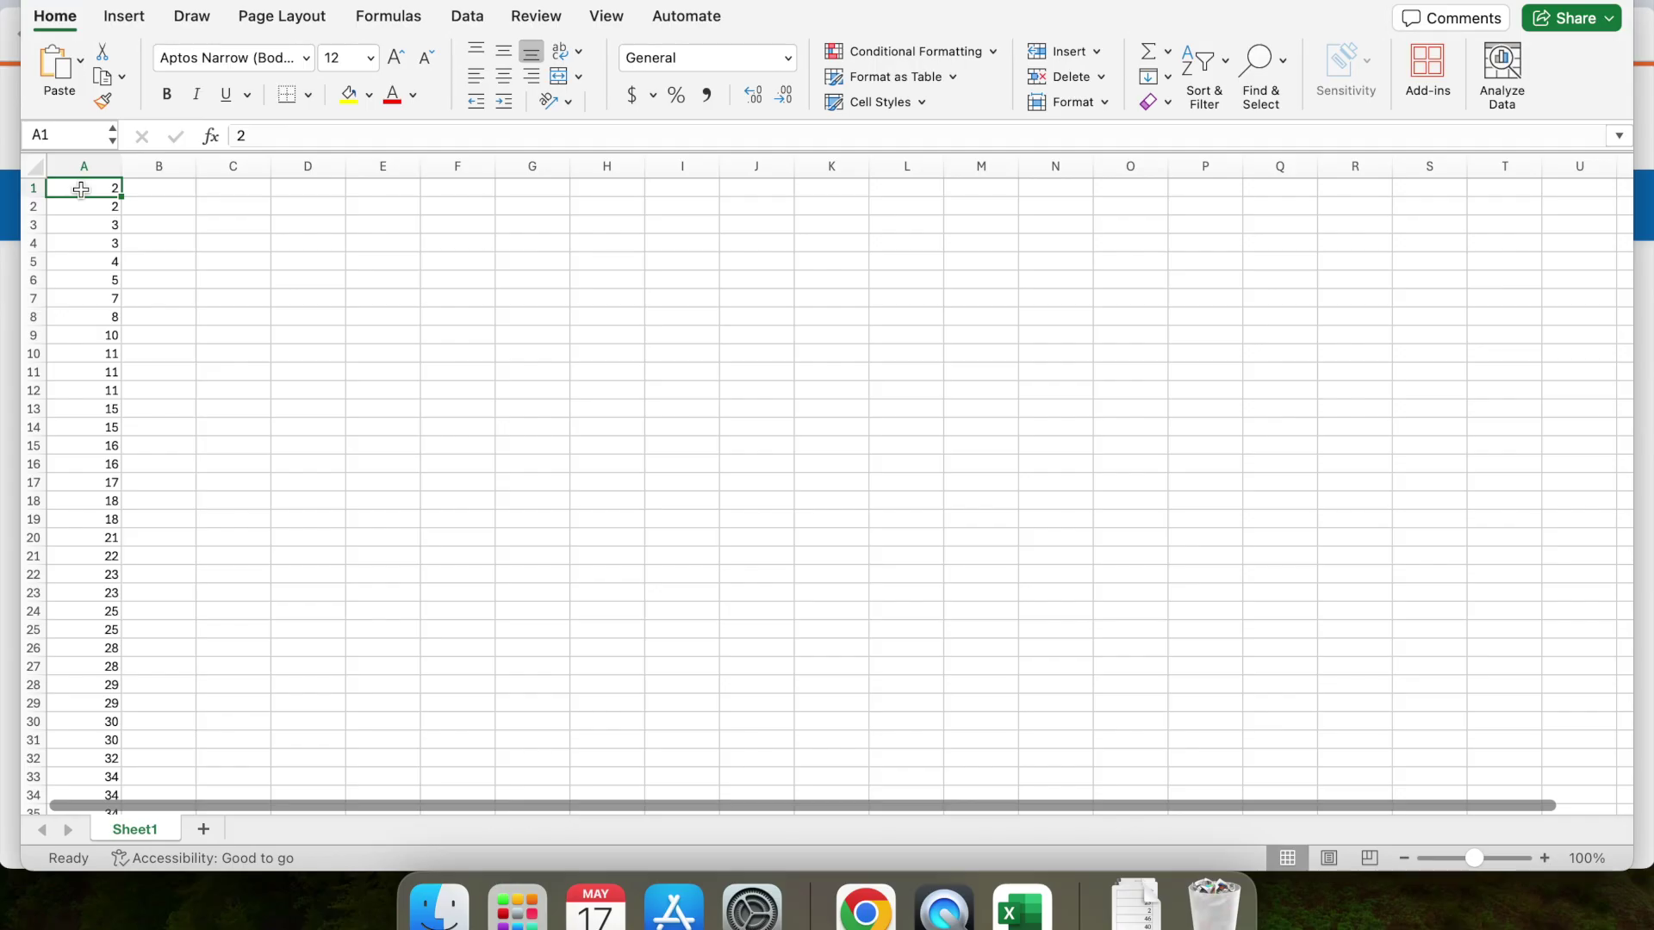
{"action": "scroll", "coordinate": [117, 413], "scroll_direction": "down", "scroll_amount": 20}
{"action": "scroll", "coordinate": [118, 414], "scroll_direction": "down", "scroll_amount": 10}
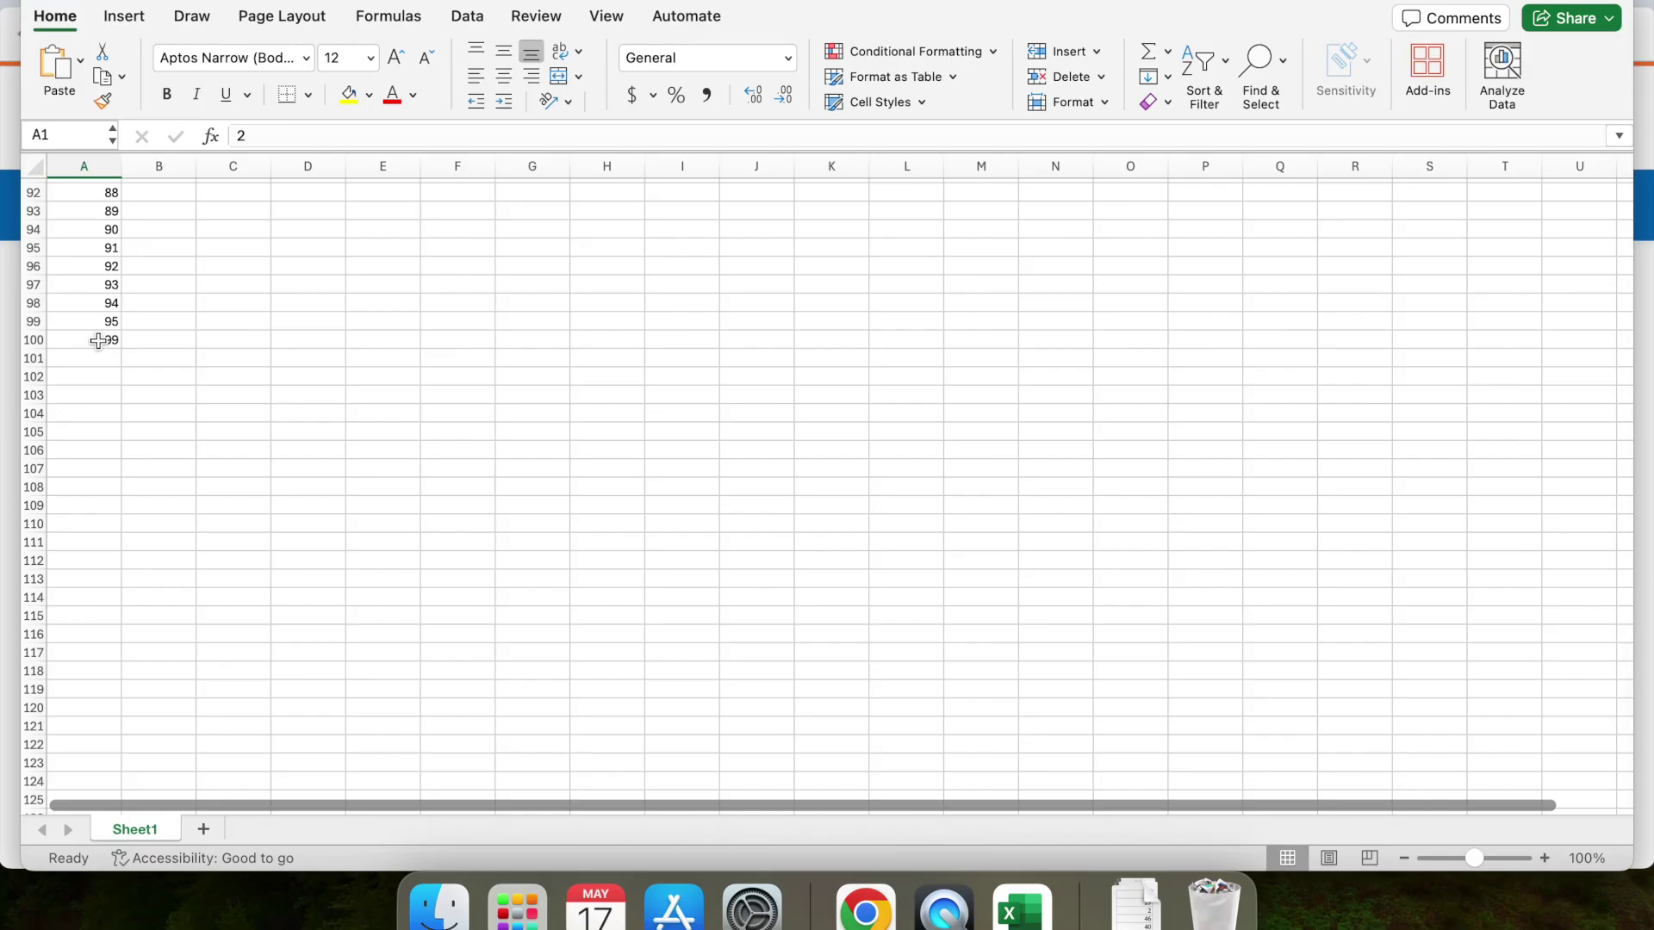
{"action": "left_click", "coordinate": [97, 341], "text": "shift"}
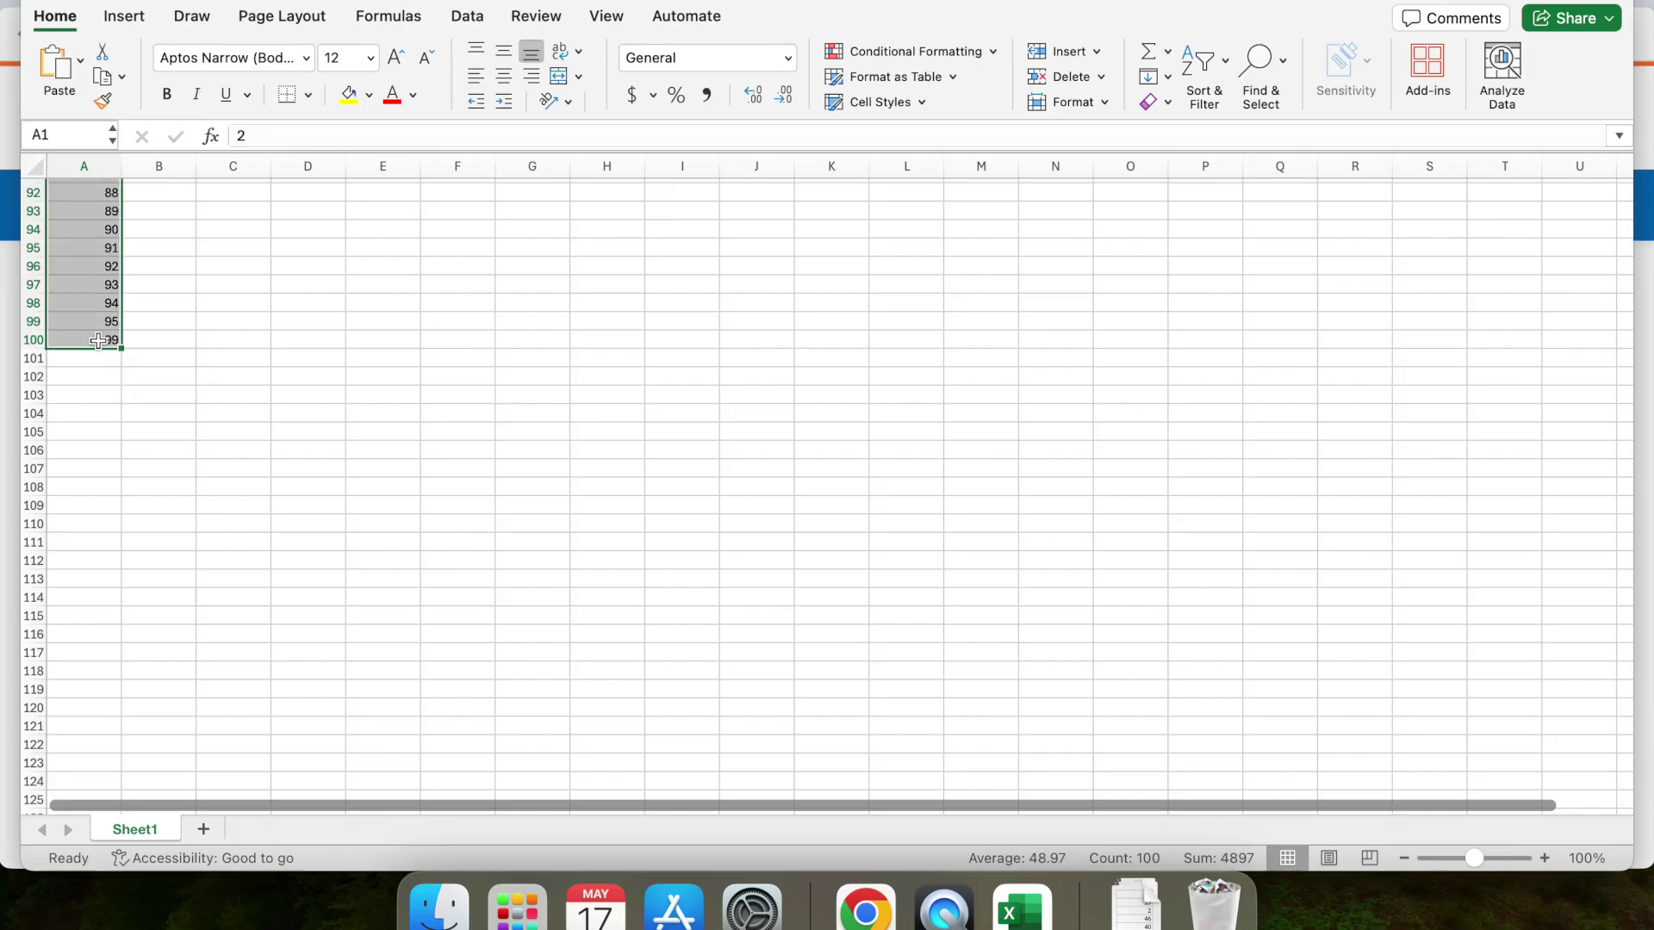
{"action": "scroll", "coordinate": [206, 320], "scroll_direction": "up", "scroll_amount": 20}
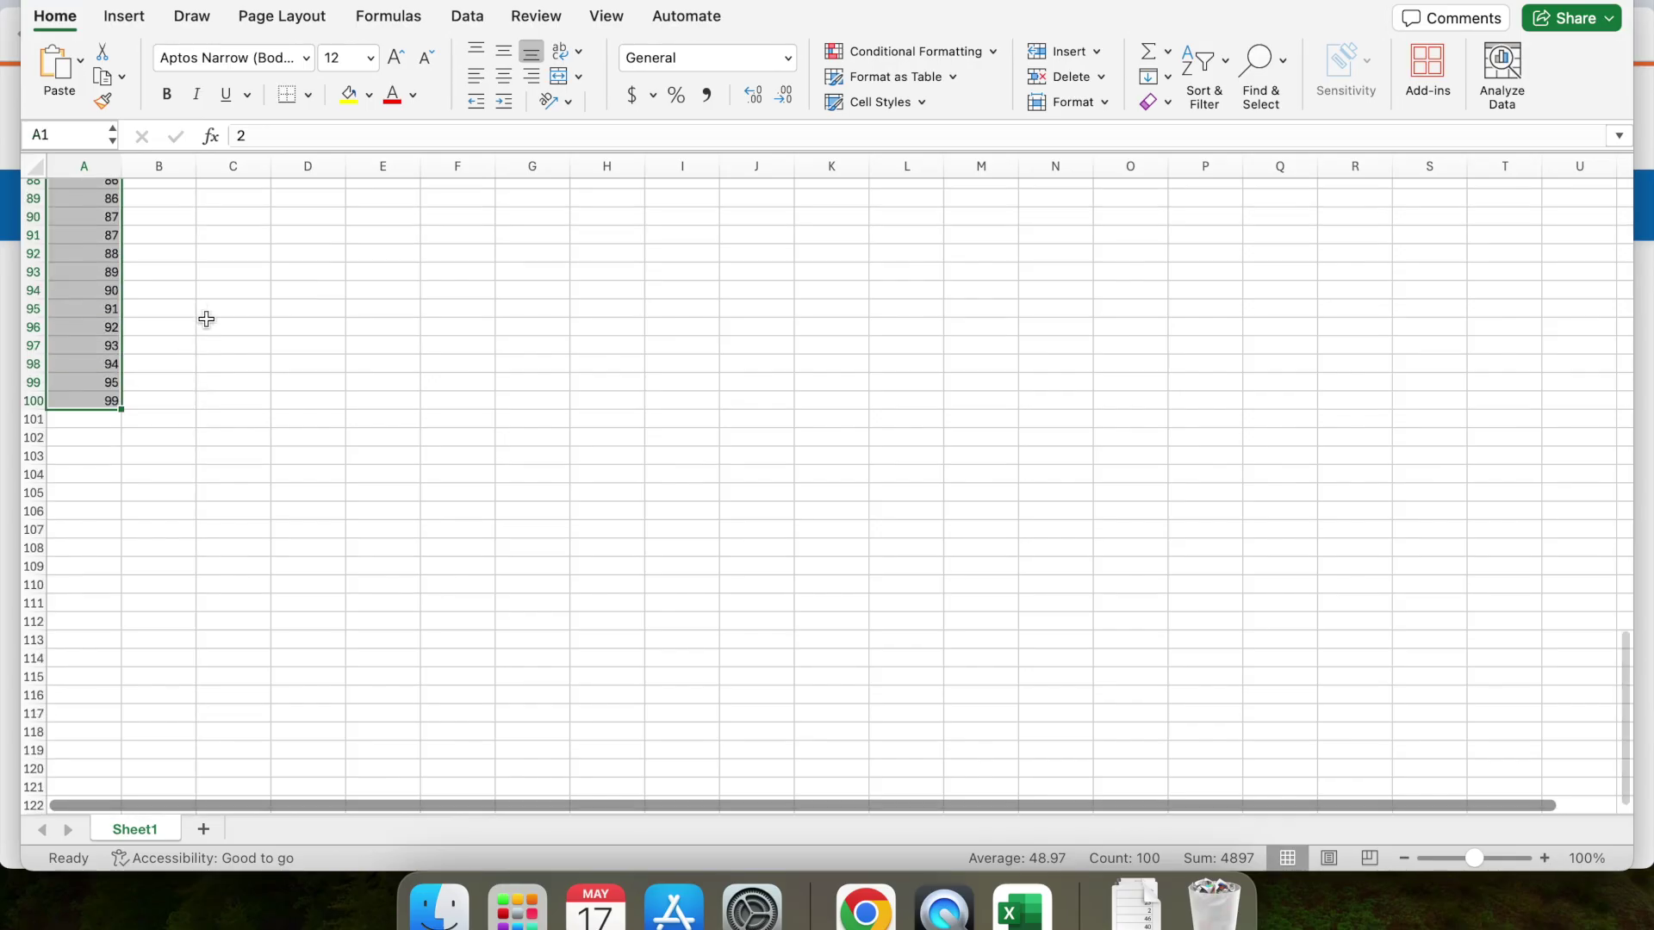
{"action": "scroll", "coordinate": [207, 320], "scroll_direction": "down", "scroll_amount": 1}
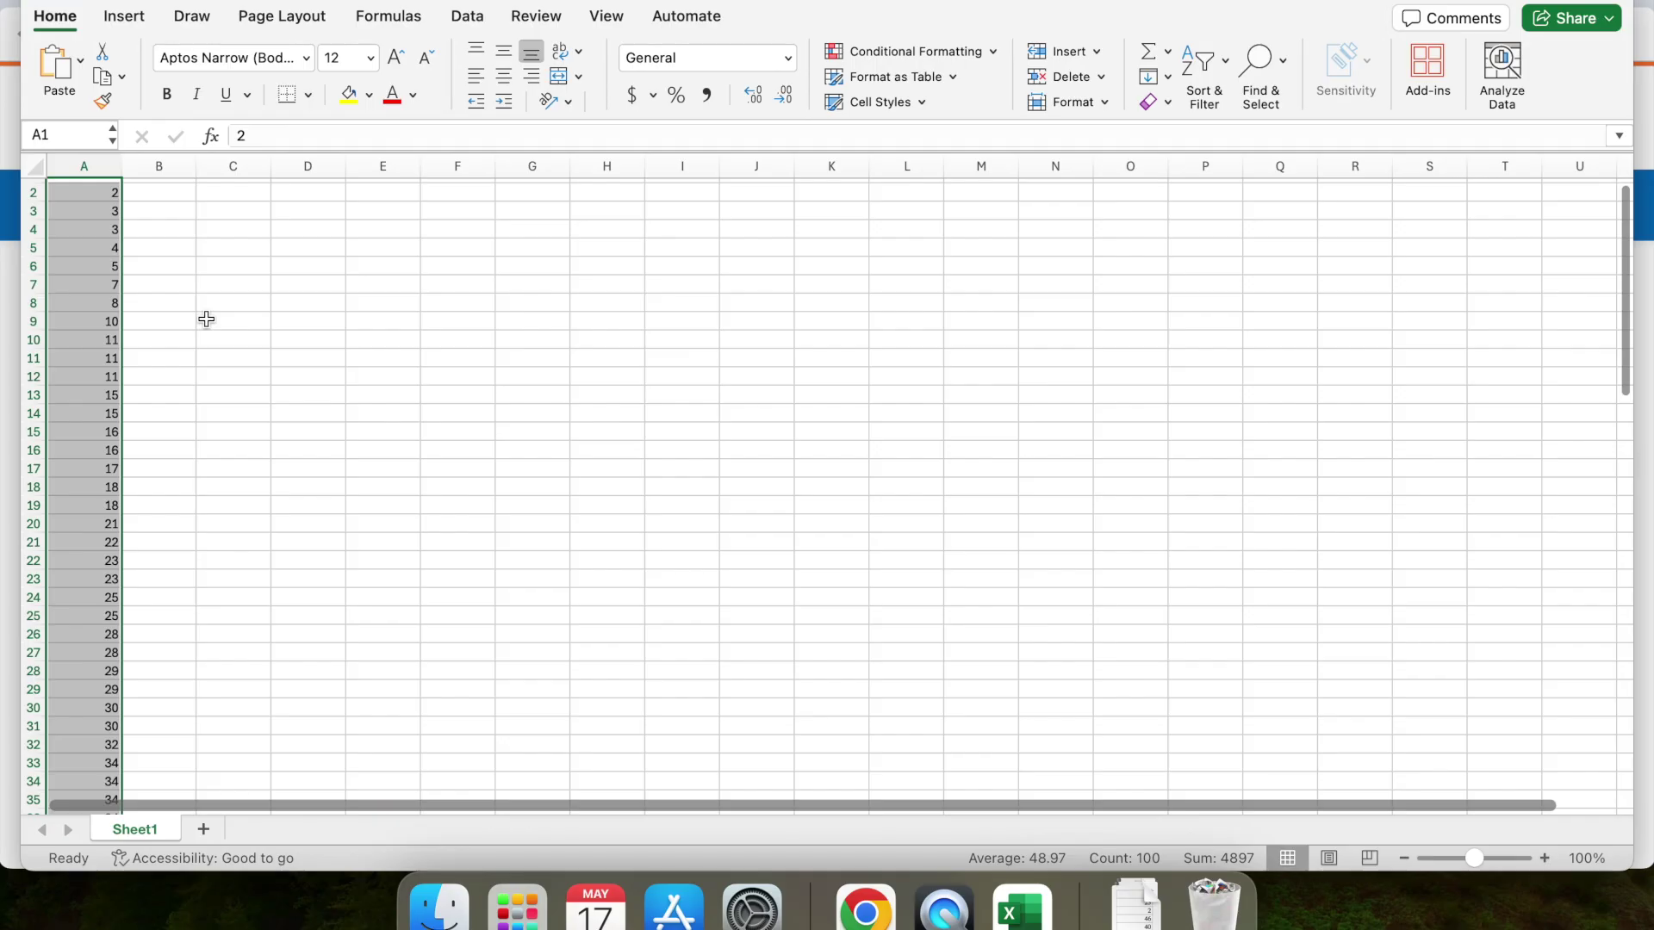
{"action": "left_click", "coordinate": [161, 228]}
Fill the value in A2 down through A21, and undo the fill.
{"action": "left_click", "coordinate": [101, 190]}
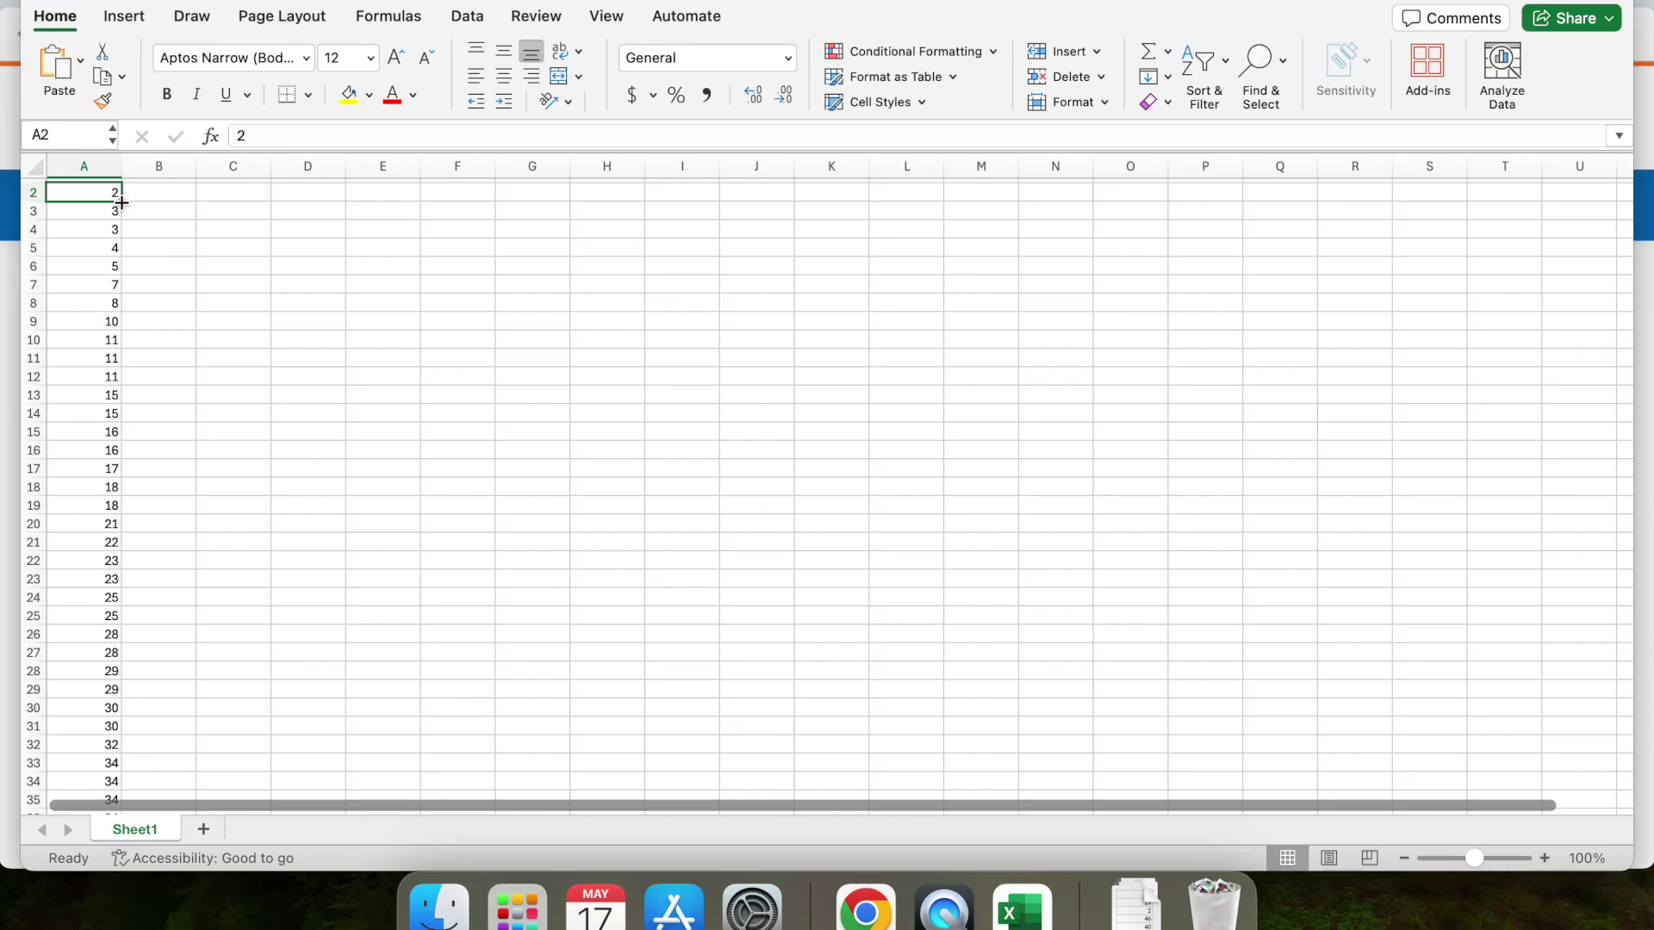
{"action": "left_click_drag", "start_coordinate": [122, 201], "coordinate": [118, 543]}
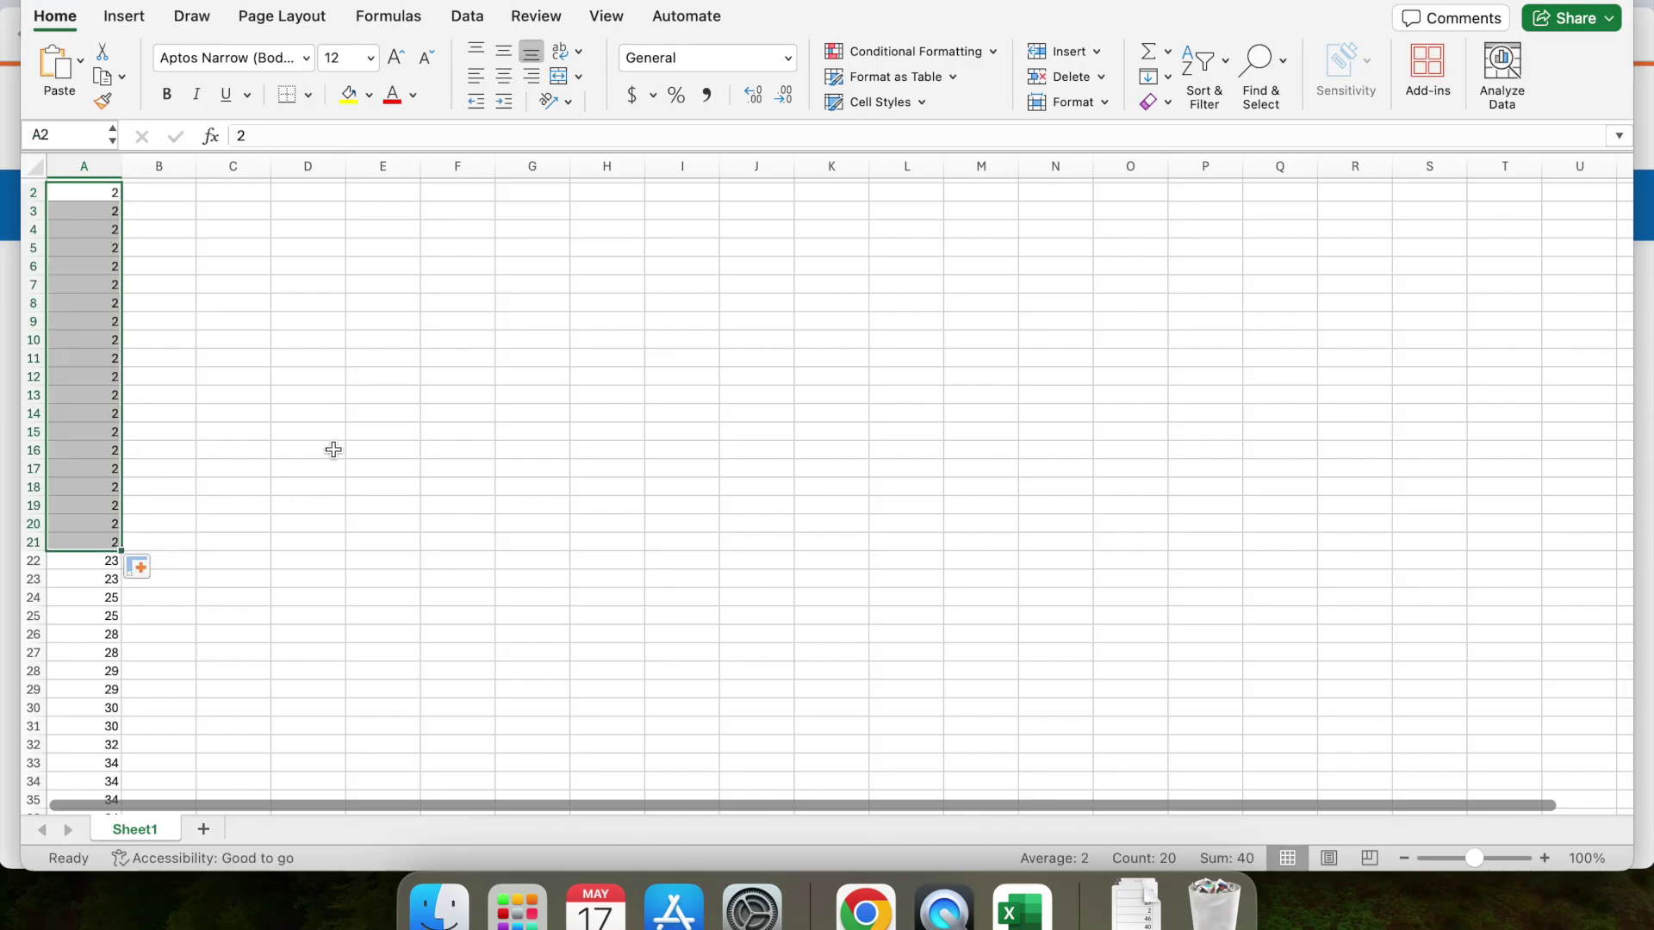
{"action": "key", "text": "super+z"}
{"action": "left_click", "coordinate": [155, 246]}
{"action": "left_click", "coordinate": [92, 189]}
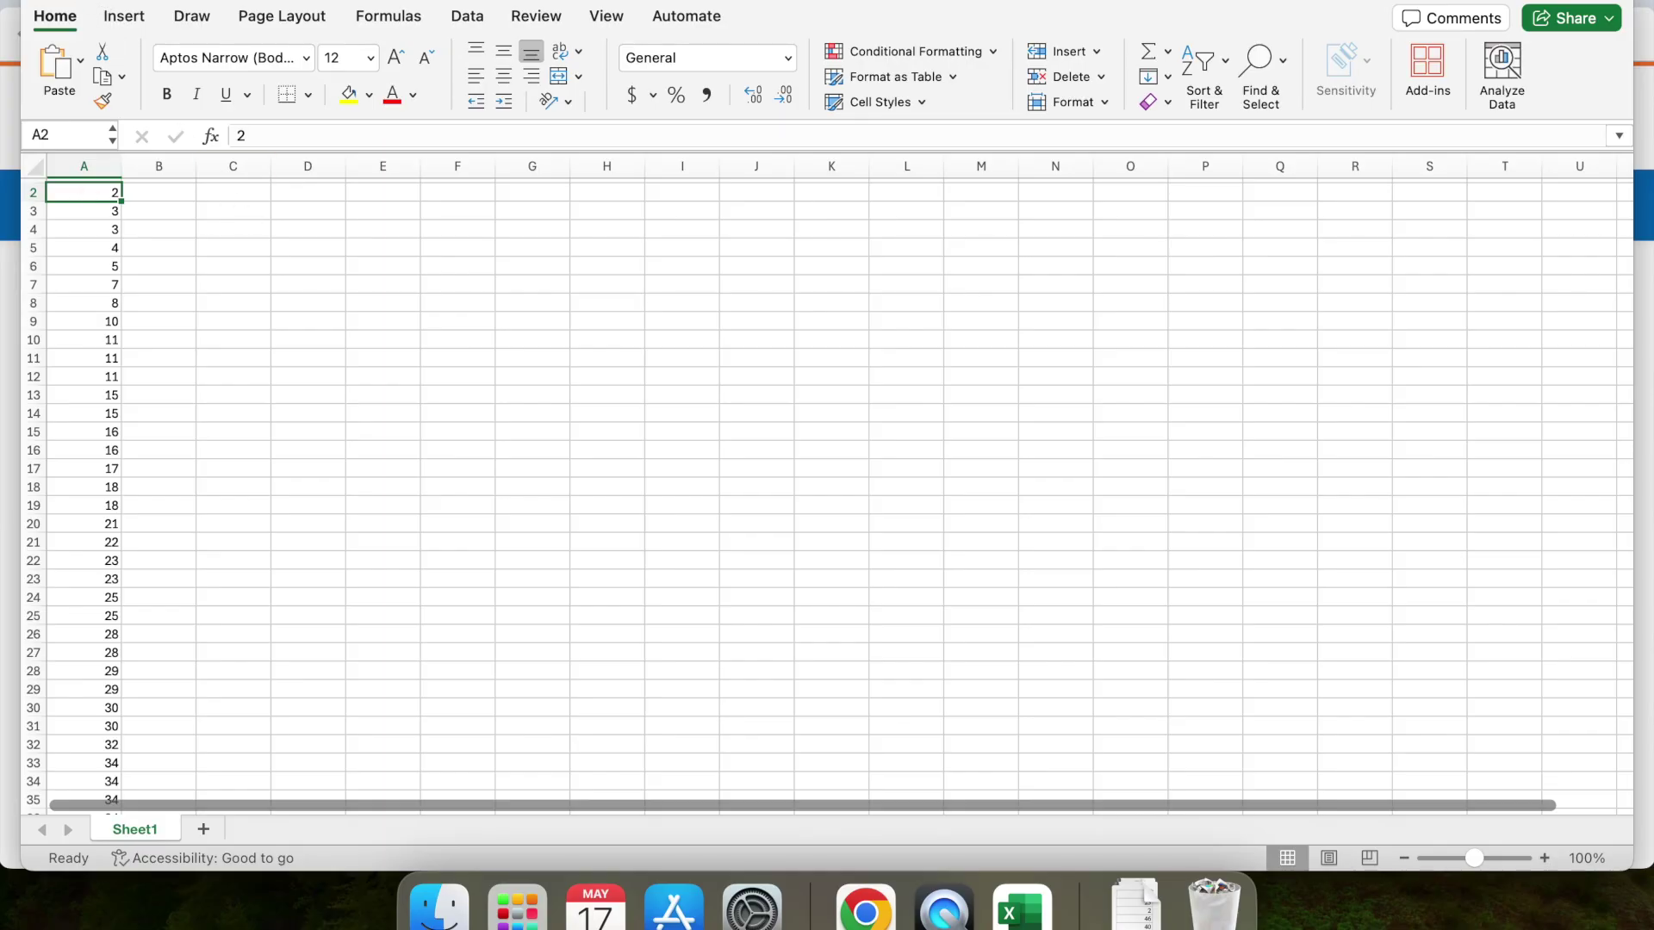
Switch to the assignment page in Chrome, download Submission-File, and bring the opened workbook to the front in Excel.
{"action": "left_click", "coordinate": [66, 1]}
{"action": "scroll", "coordinate": [731, 632], "scroll_direction": "down", "scroll_amount": 2}
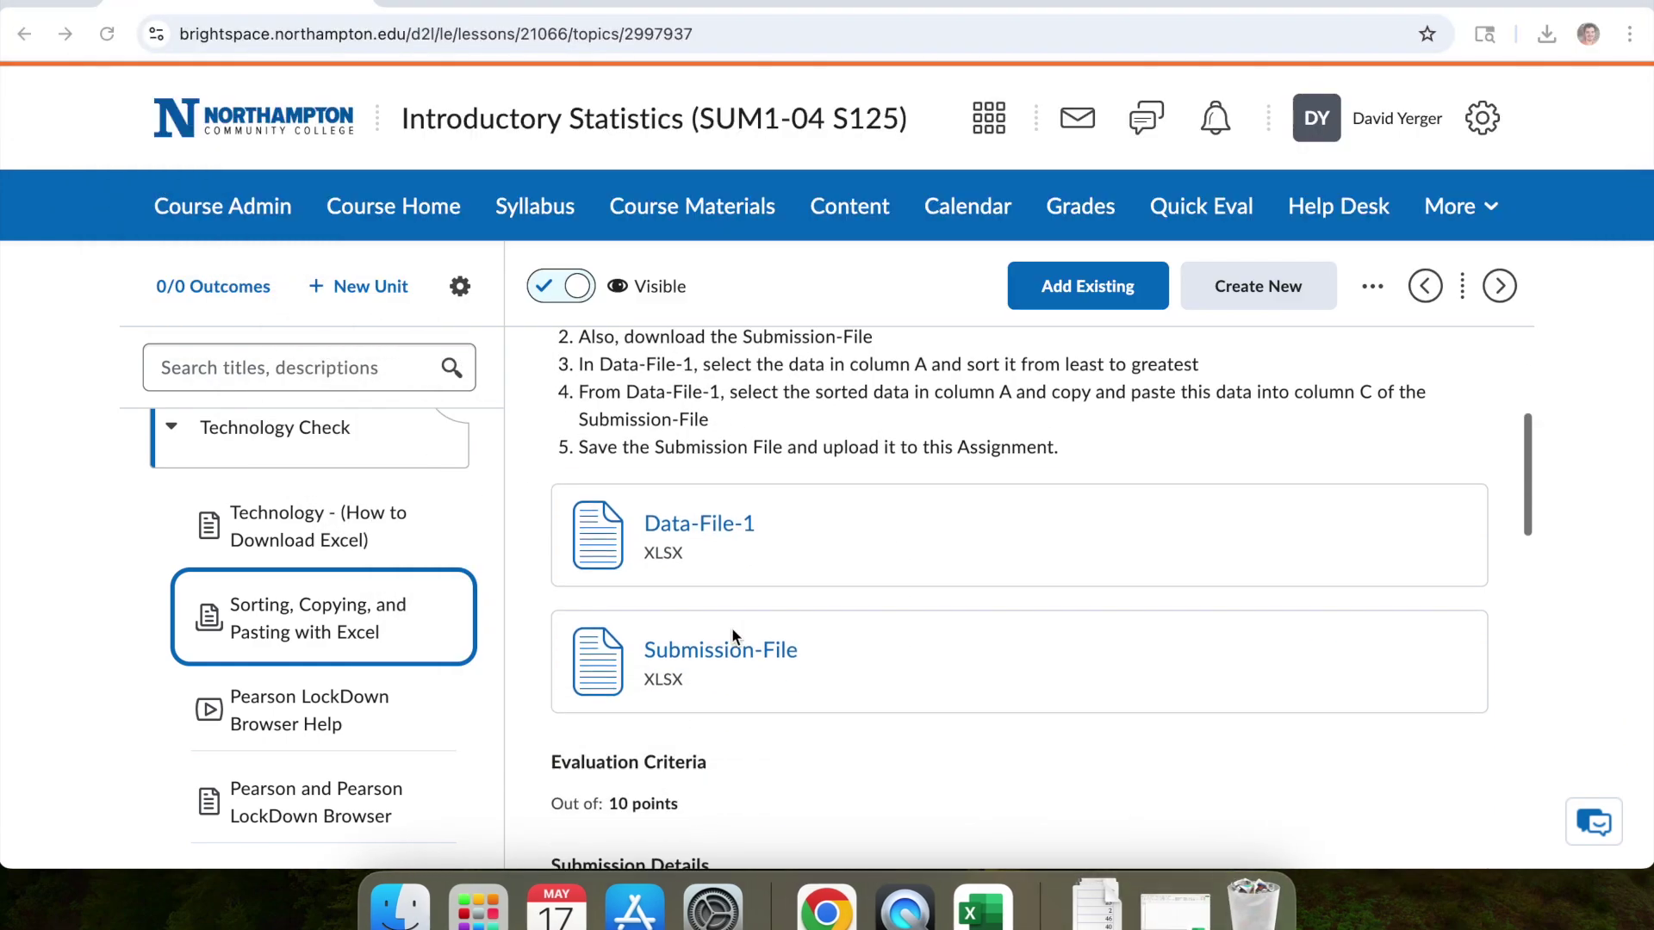
{"action": "scroll", "coordinate": [733, 587], "scroll_direction": "up", "scroll_amount": 1}
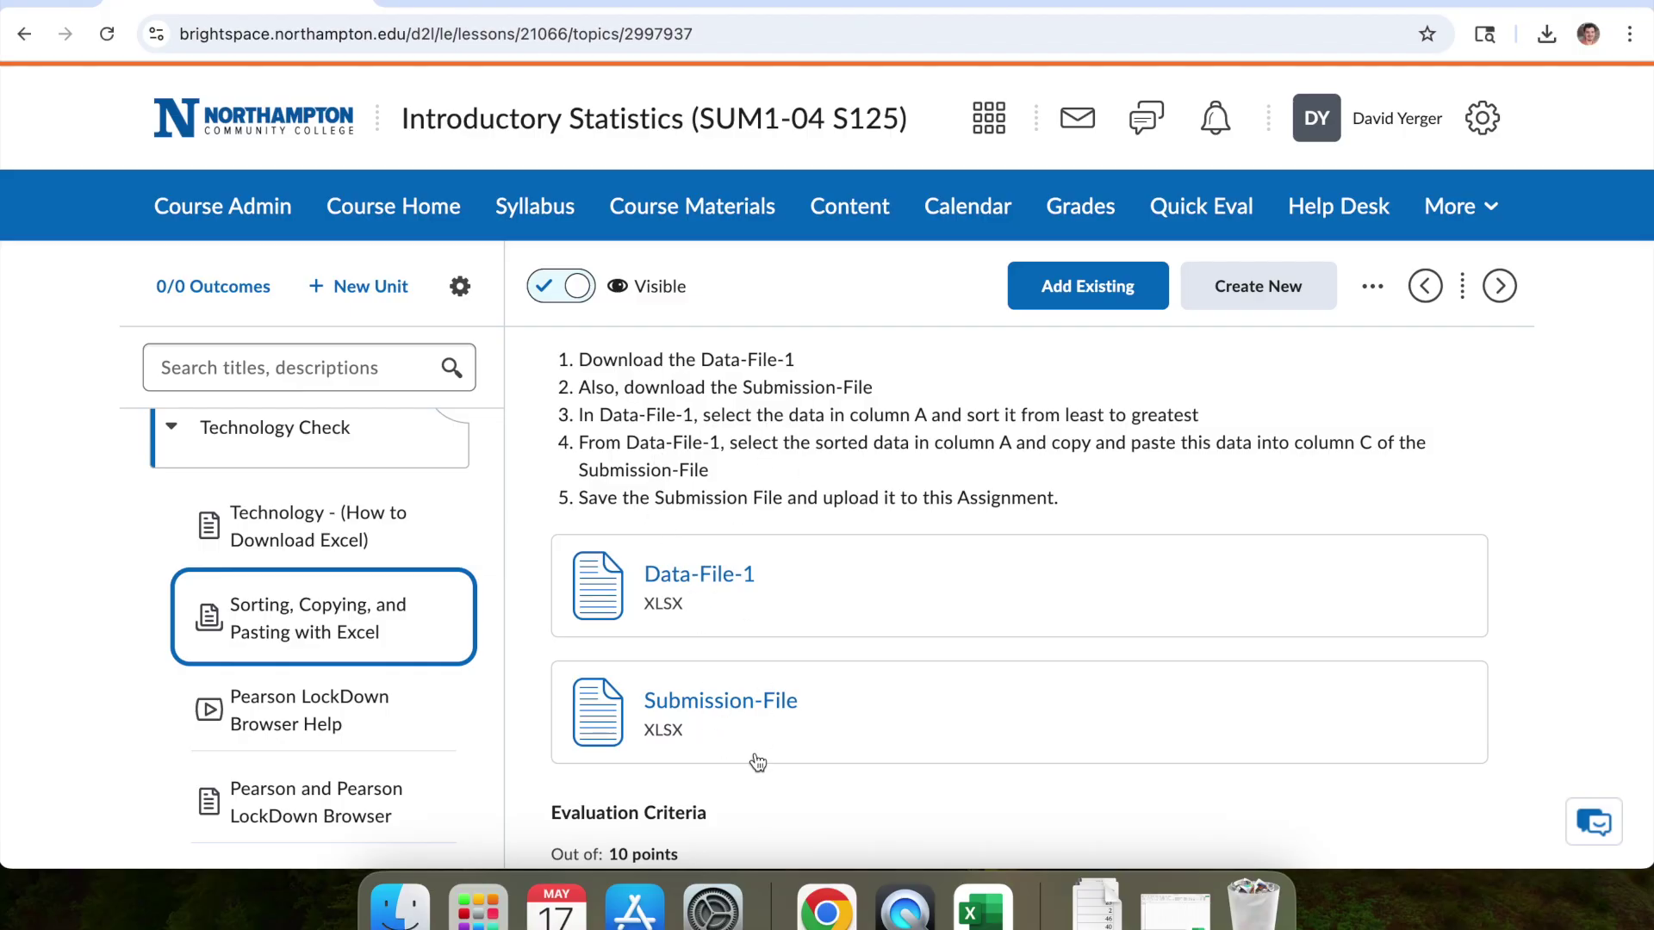
{"action": "left_click", "coordinate": [741, 706]}
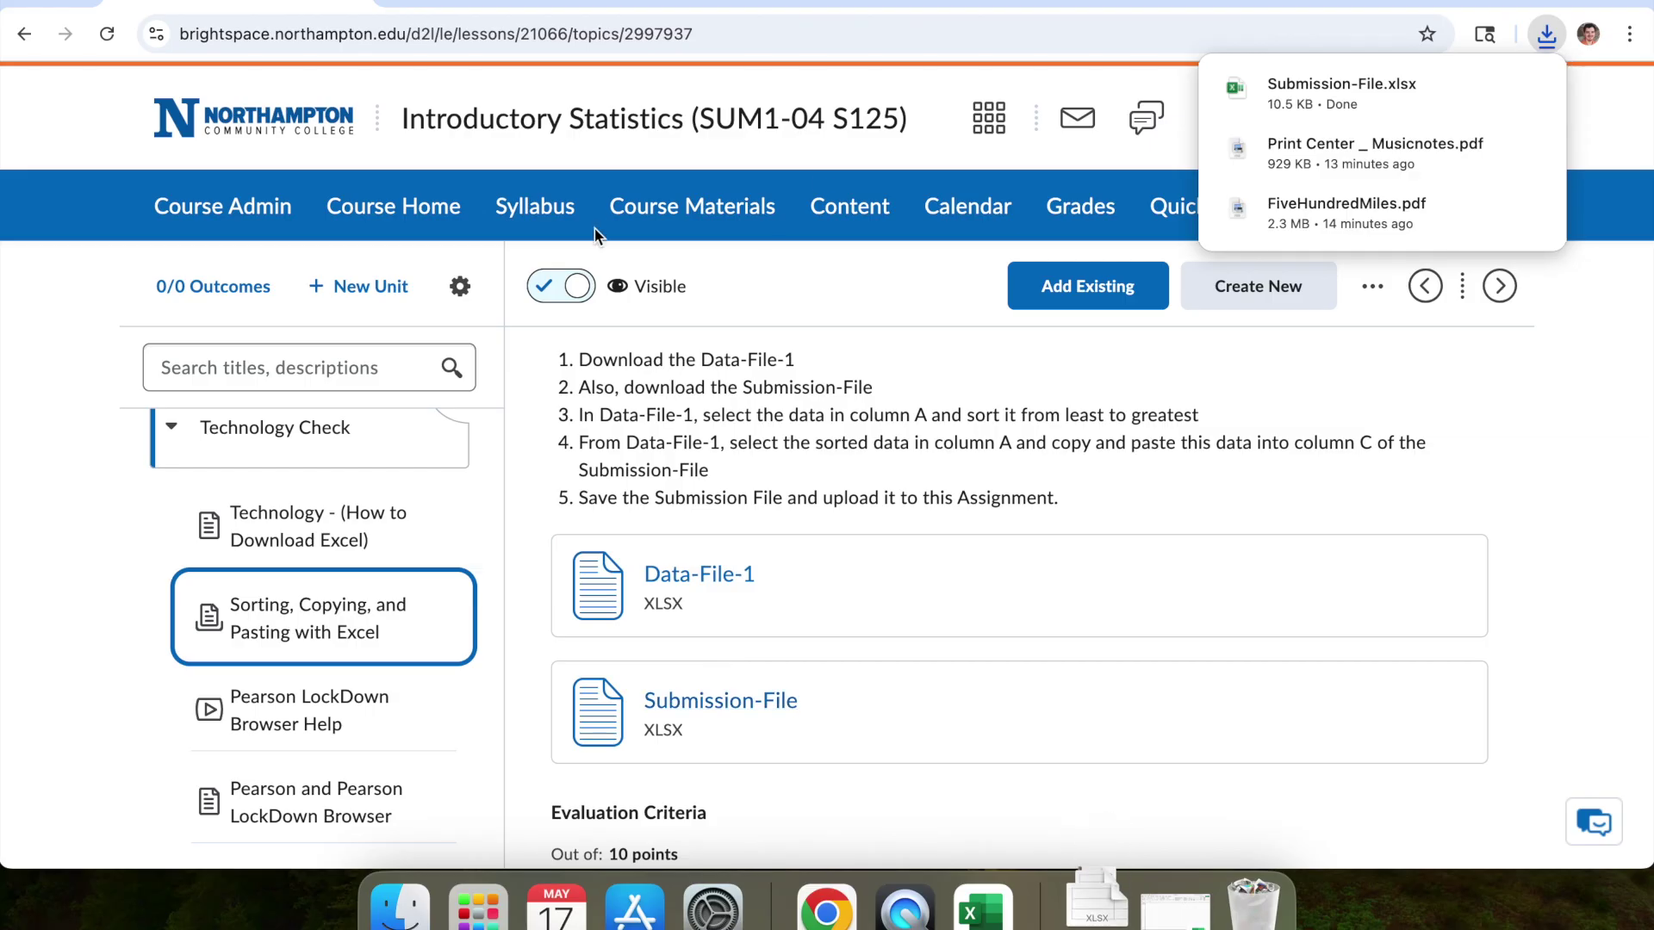
{"action": "left_click", "coordinate": [1346, 91]}
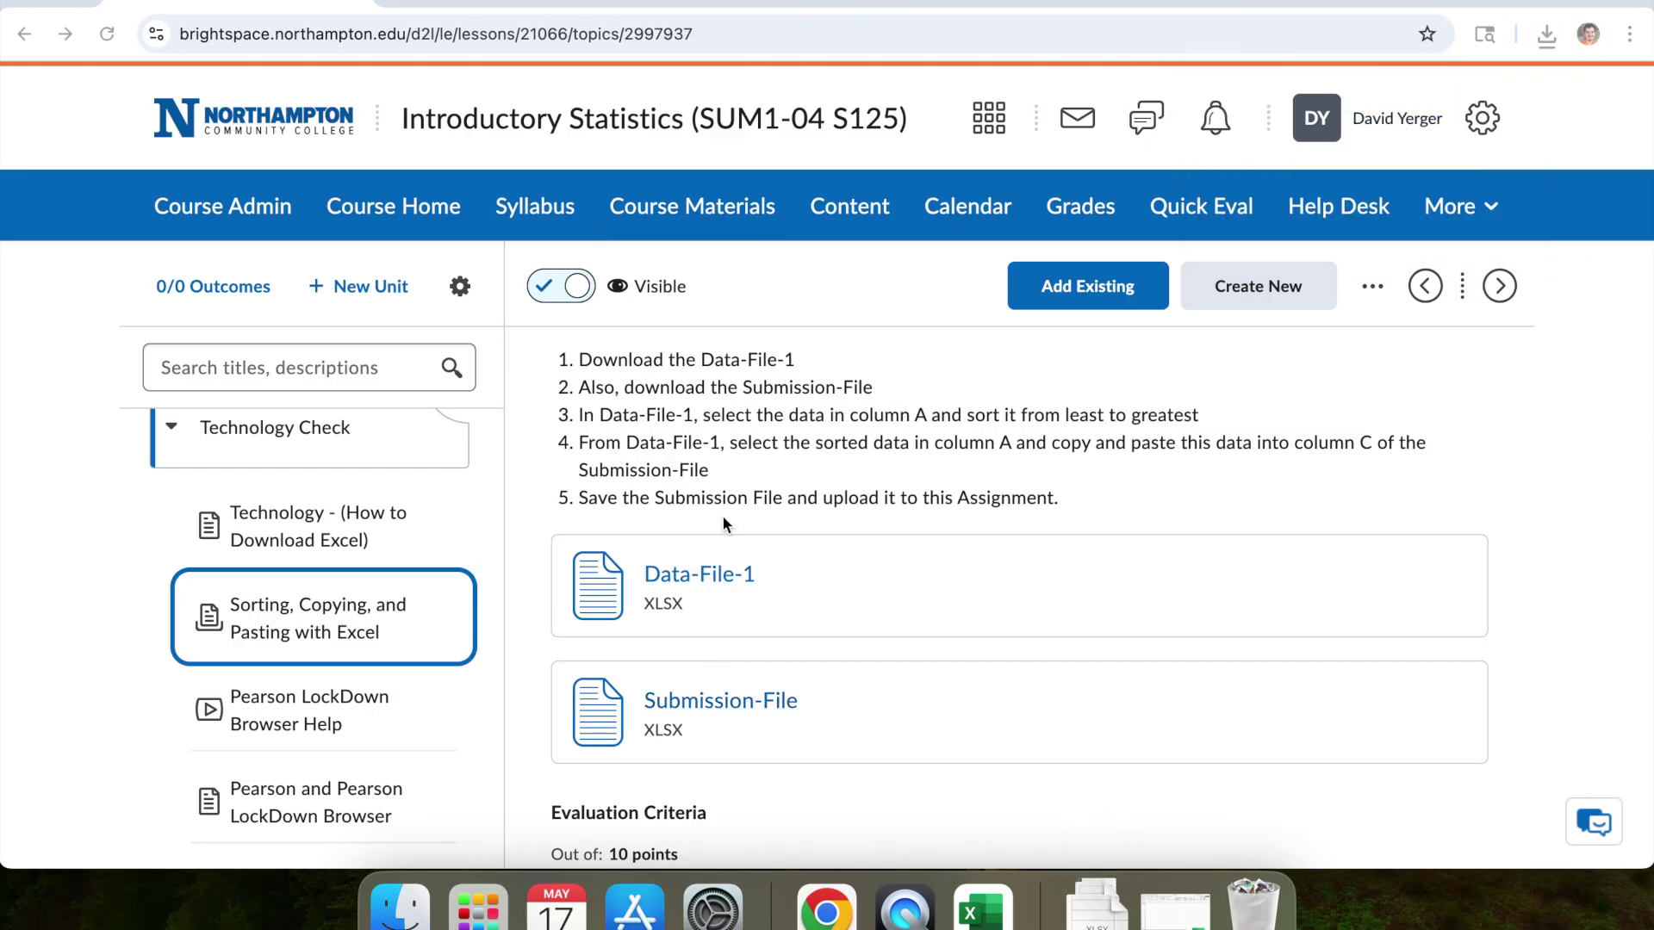
{"action": "scroll", "coordinate": [523, 390], "scroll_direction": "up", "scroll_amount": 2}
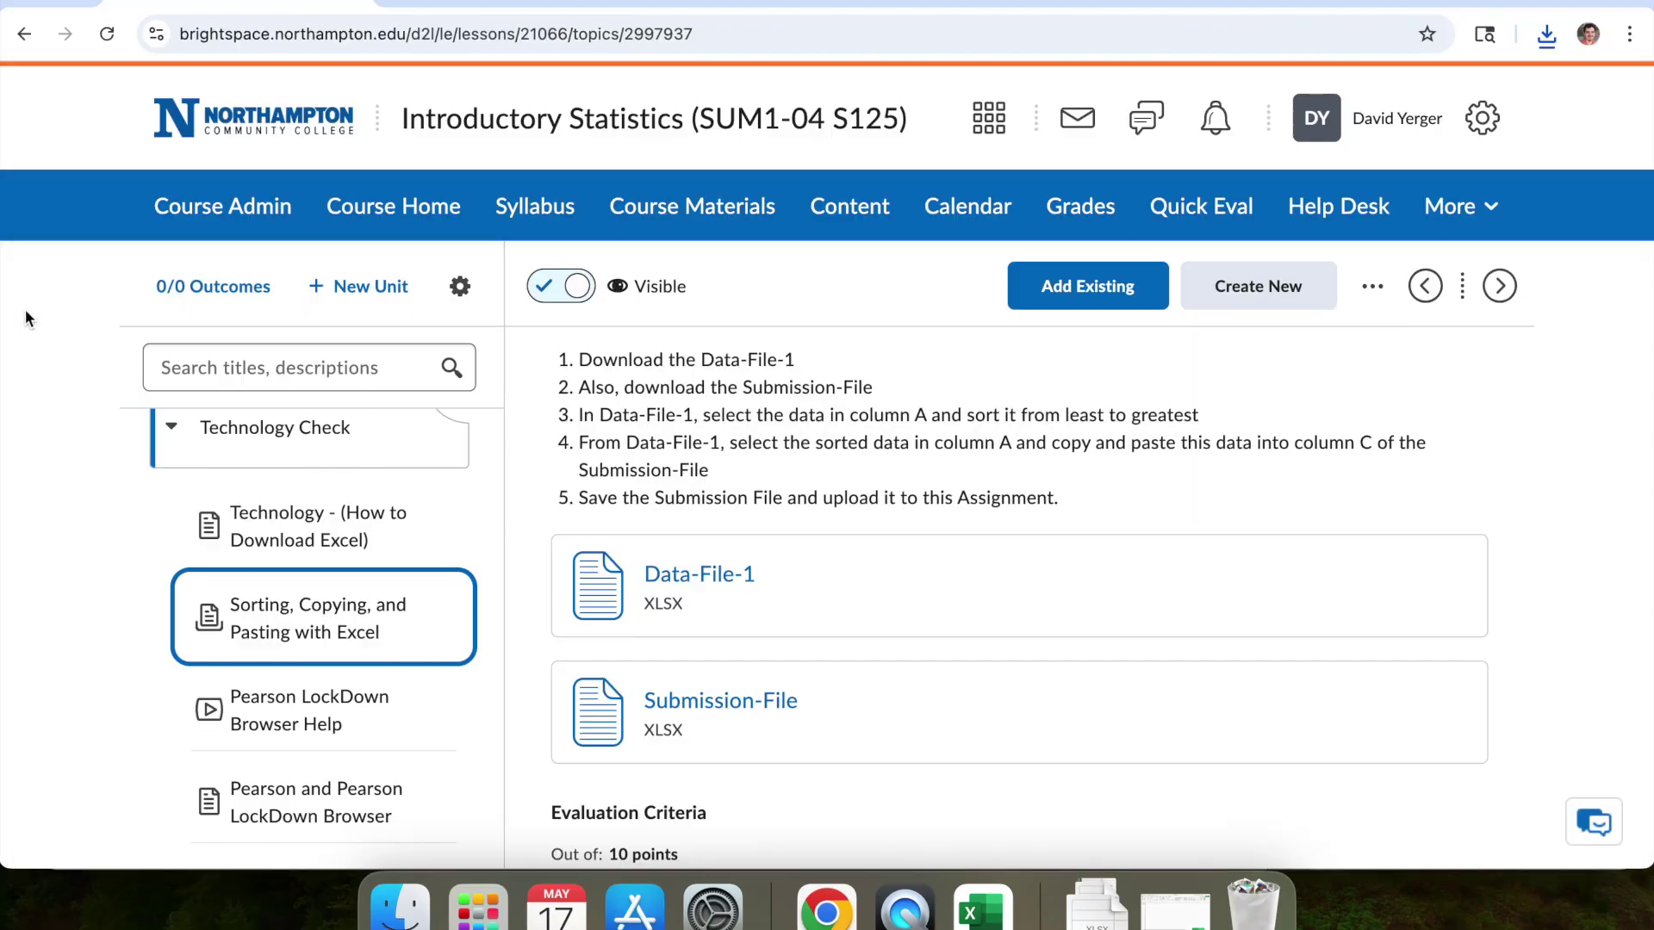
{"action": "left_click", "coordinate": [32, 317]}
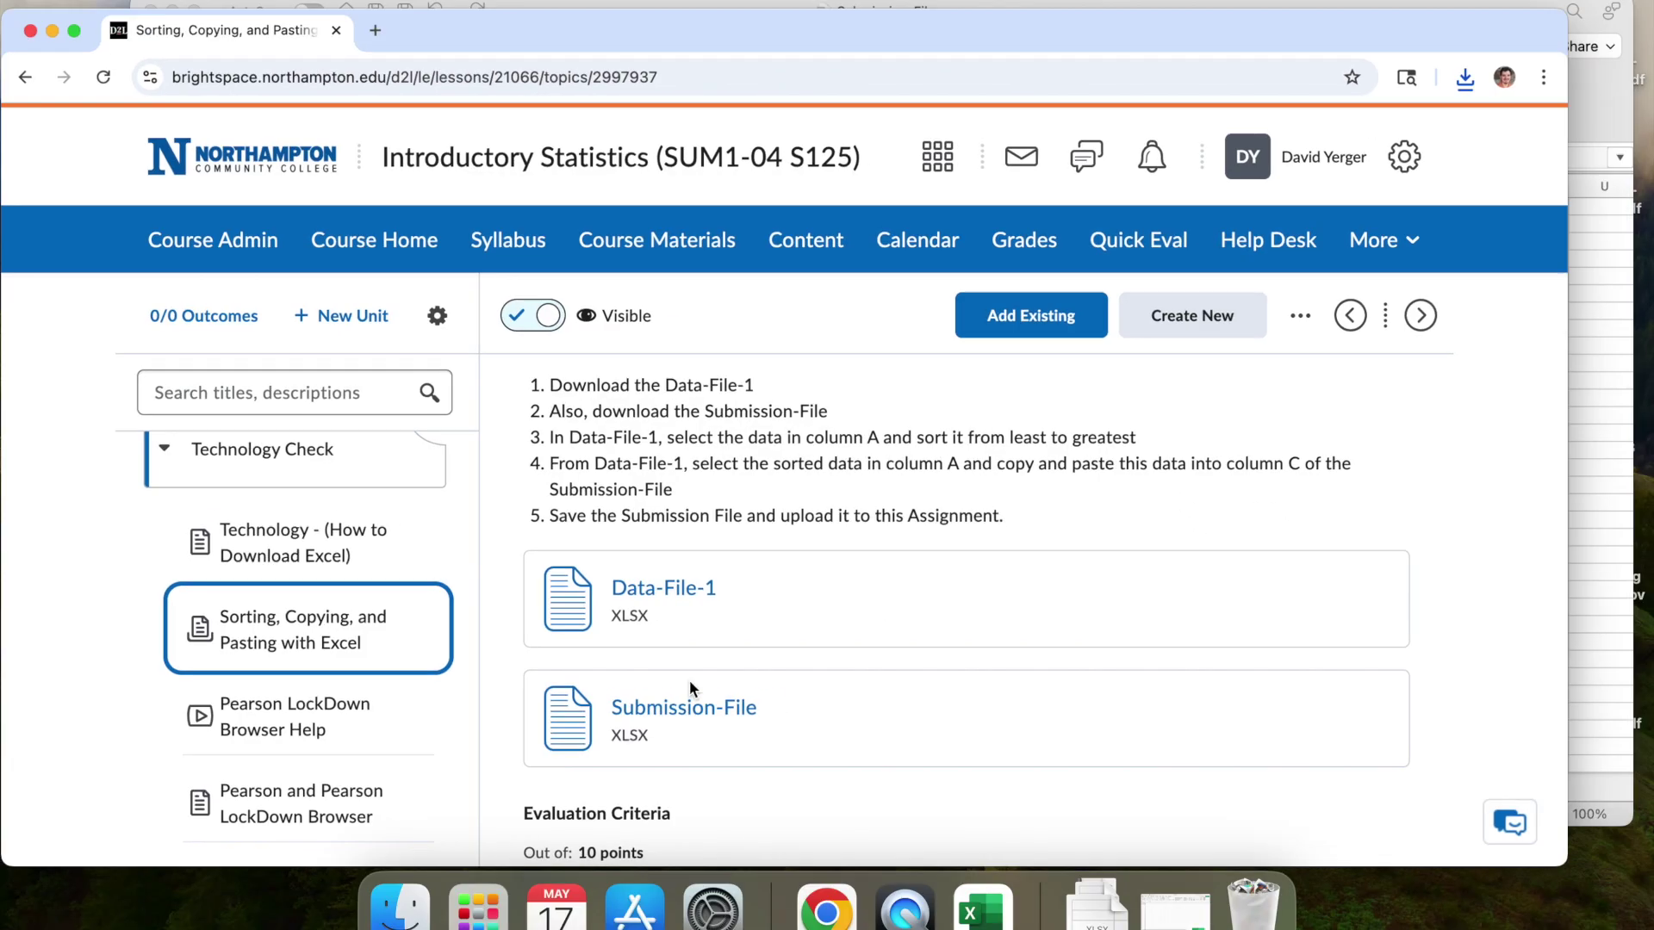
{"action": "key", "text": "ctrl+Up"}
{"action": "left_click", "coordinate": [1032, 217]}
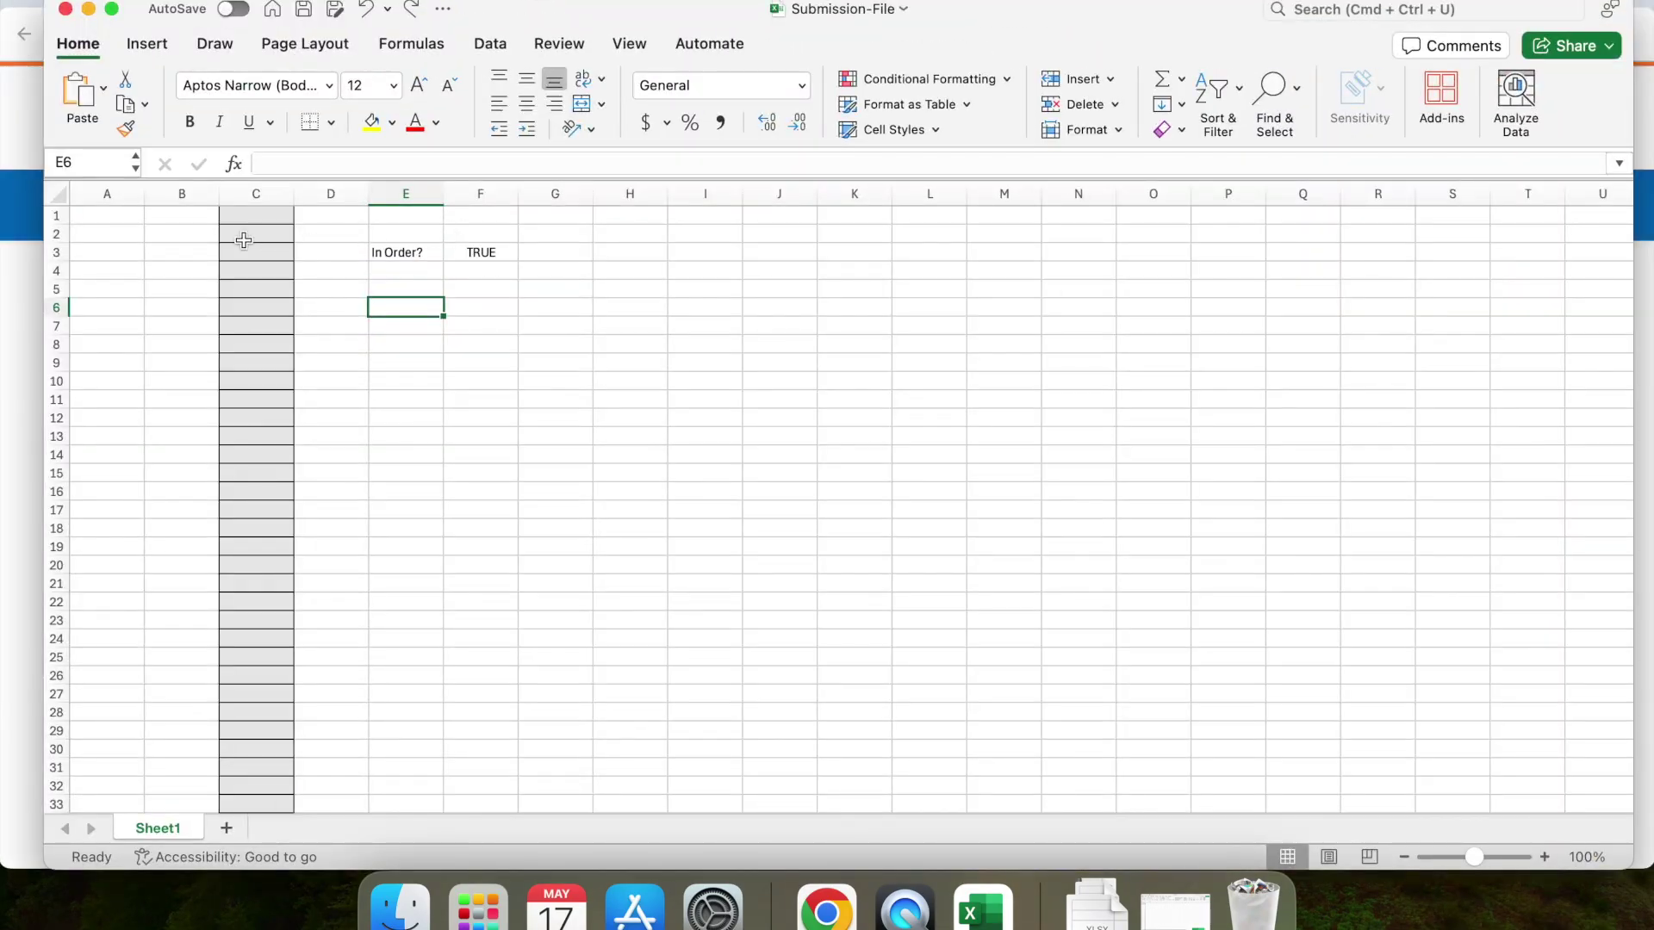
Switch from the Submission-File workbook back to the minimized Data-File-1 workbook.
{"action": "left_click_drag", "start_coordinate": [242, 220], "coordinate": [252, 465]}
{"action": "left_click", "coordinate": [252, 465]}
{"action": "key", "text": "ctrl+Up"}
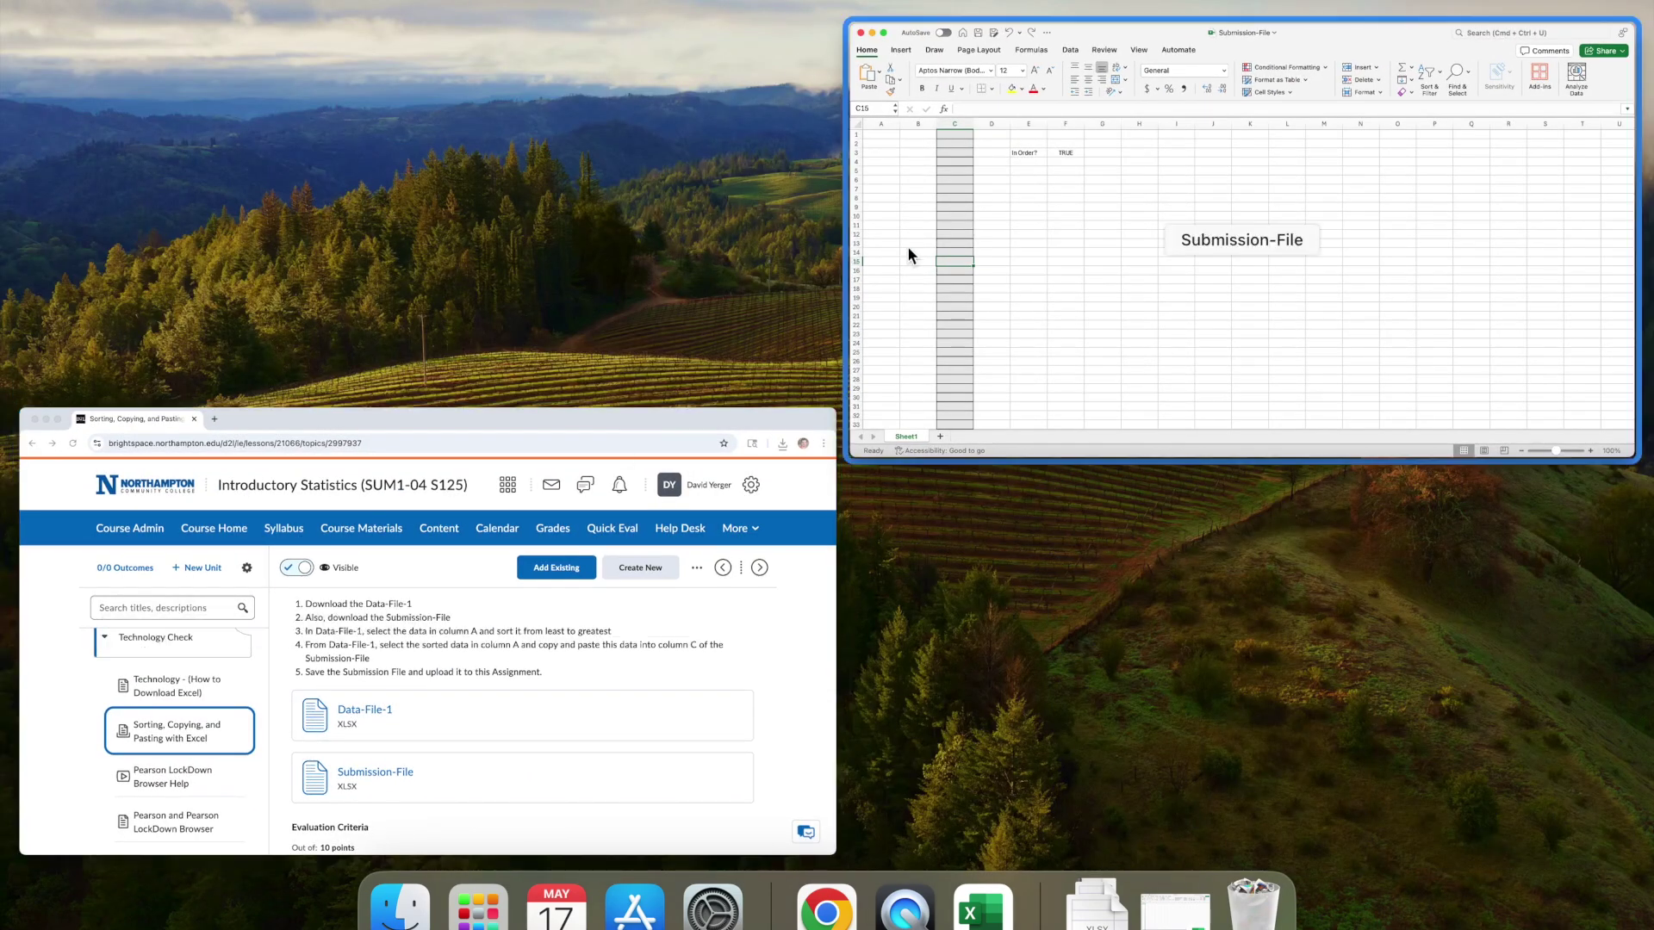
{"action": "left_click", "coordinate": [939, 251]}
{"action": "left_click", "coordinate": [1176, 905]}
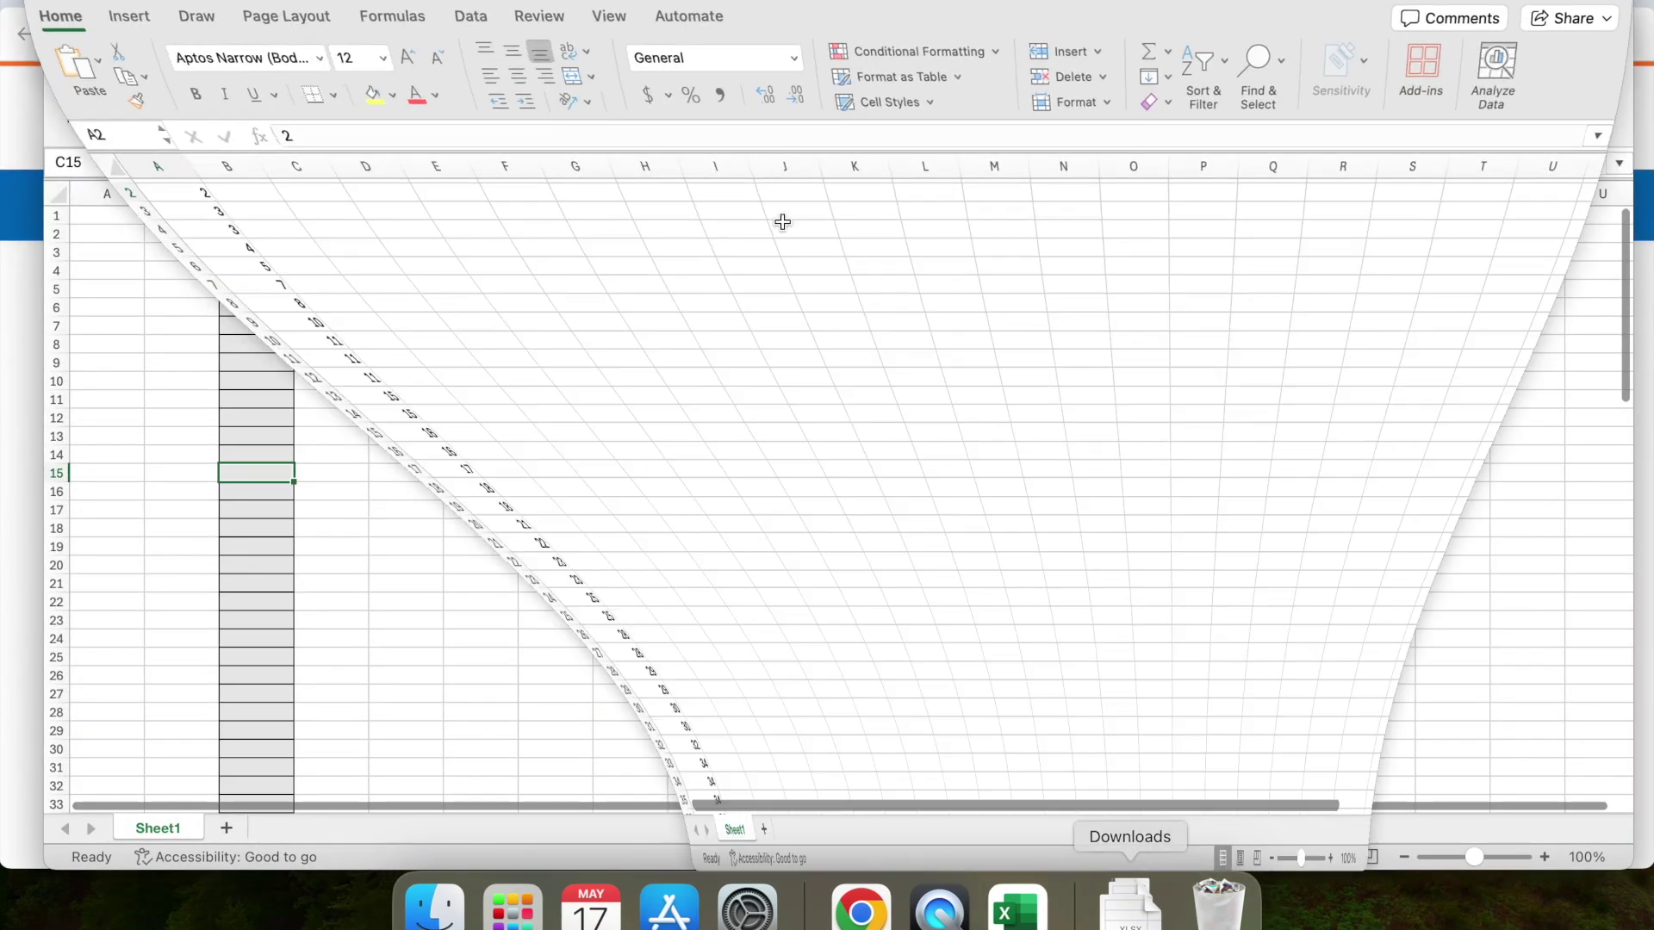
Select the sorted data in A2:A100 of Data-File-1 and copy it.
{"action": "scroll", "coordinate": [95, 203], "scroll_direction": "down", "scroll_amount": 20}
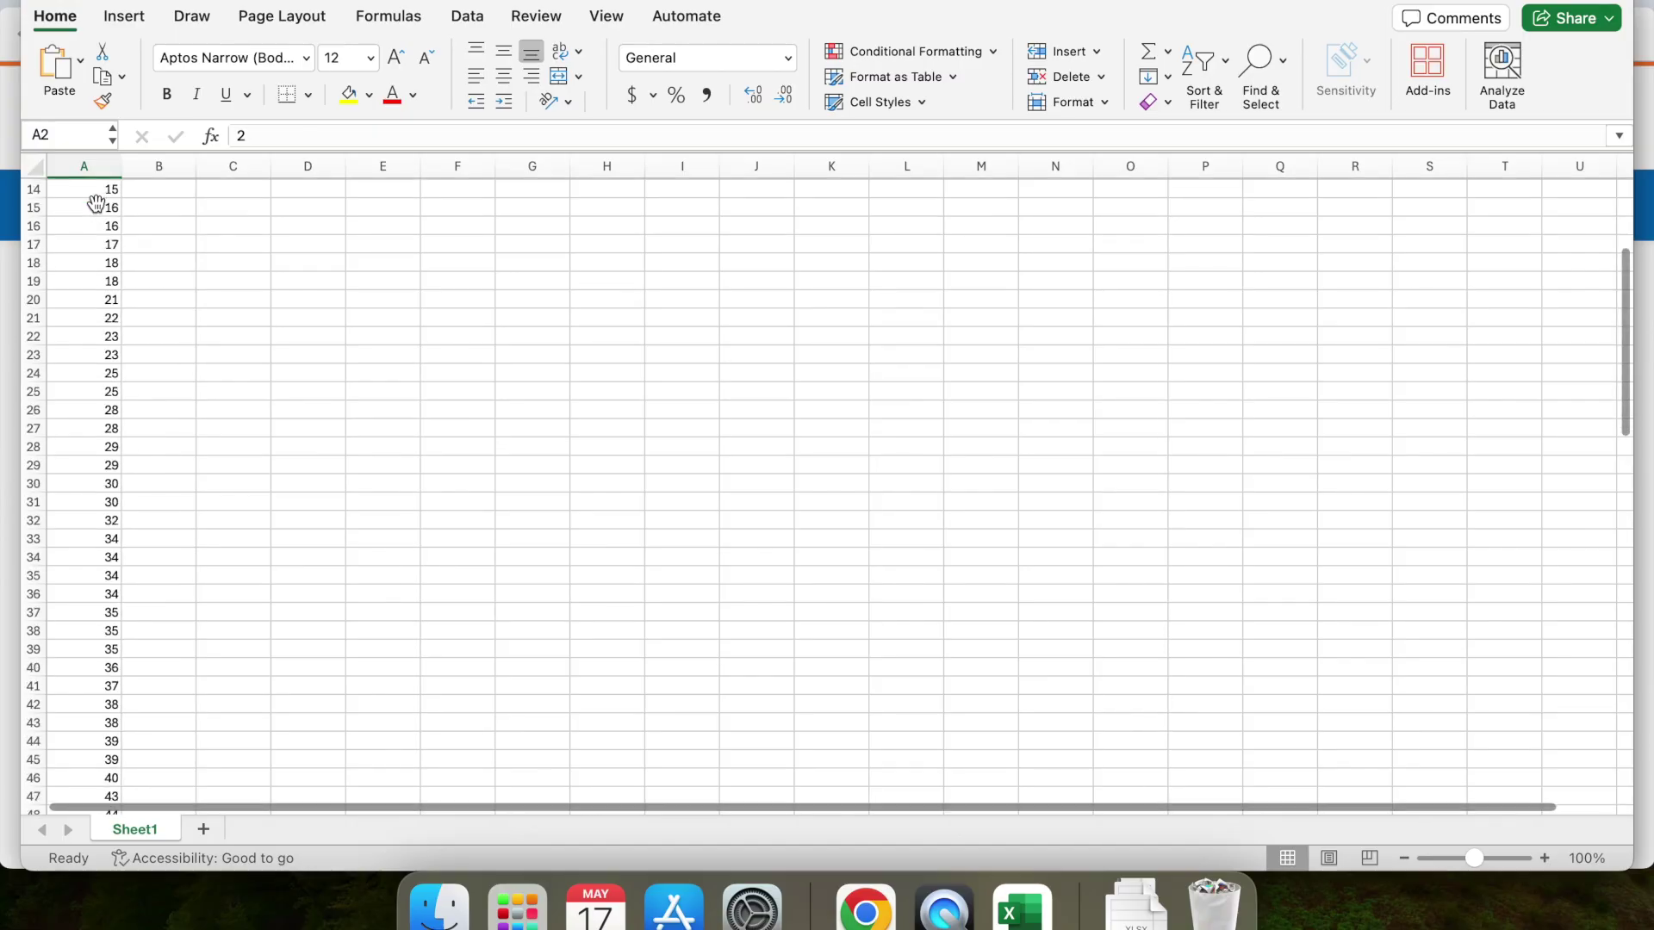
{"action": "scroll", "coordinate": [99, 203], "scroll_direction": "up", "scroll_amount": 10}
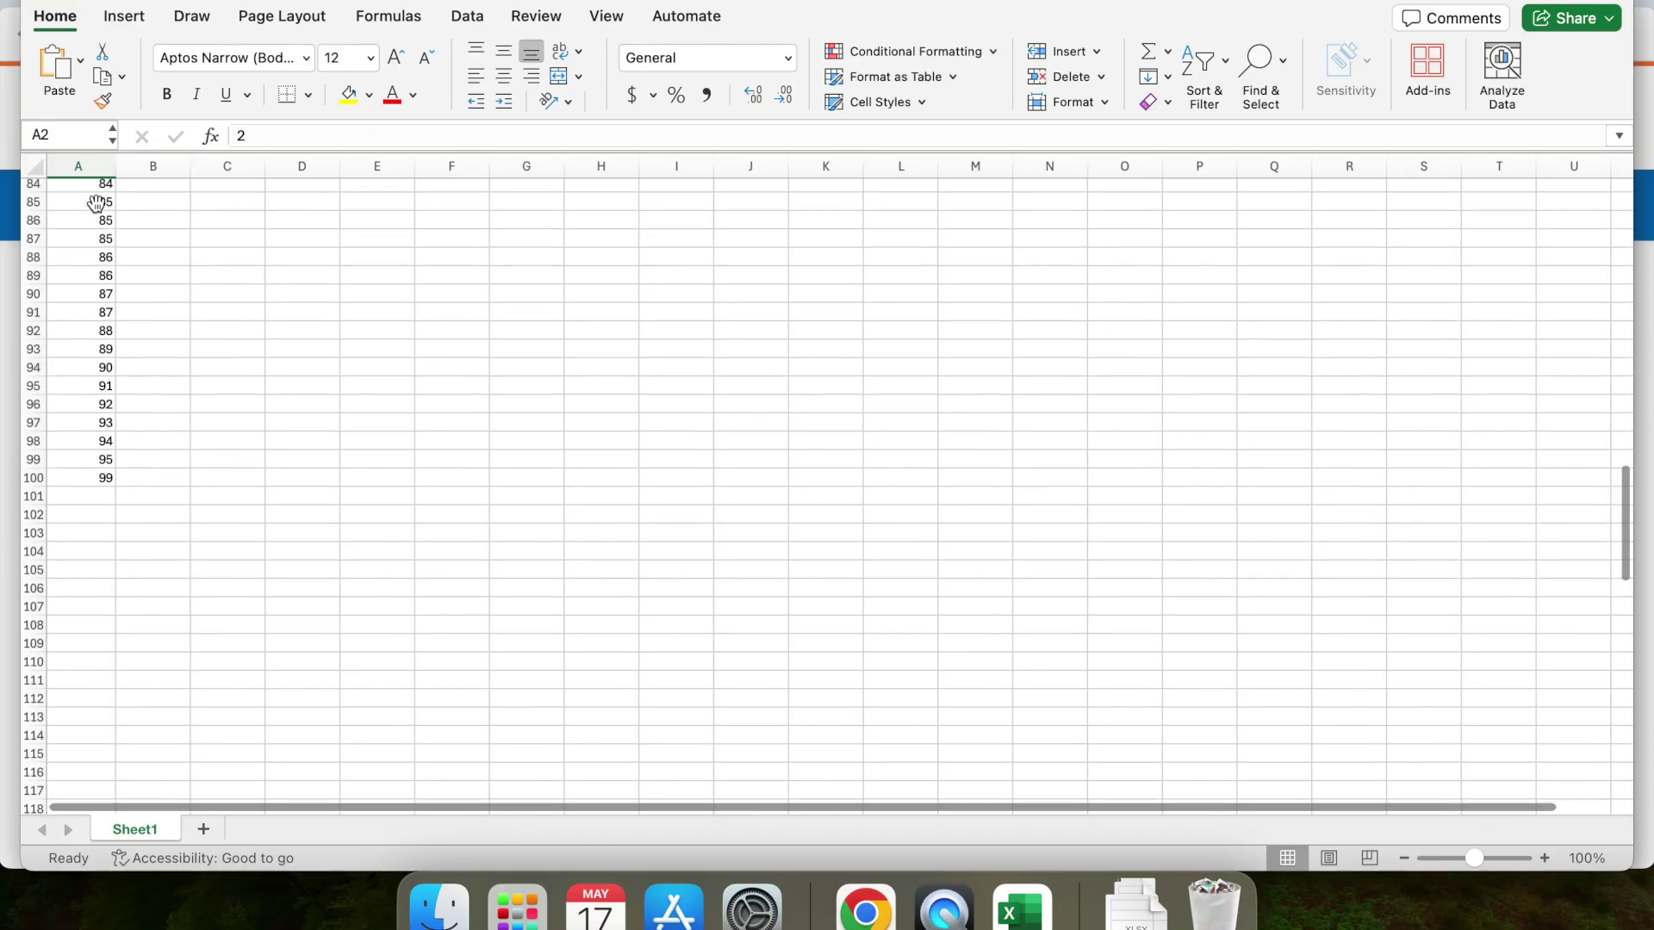
{"action": "left_click", "coordinate": [100, 479], "text": "shift"}
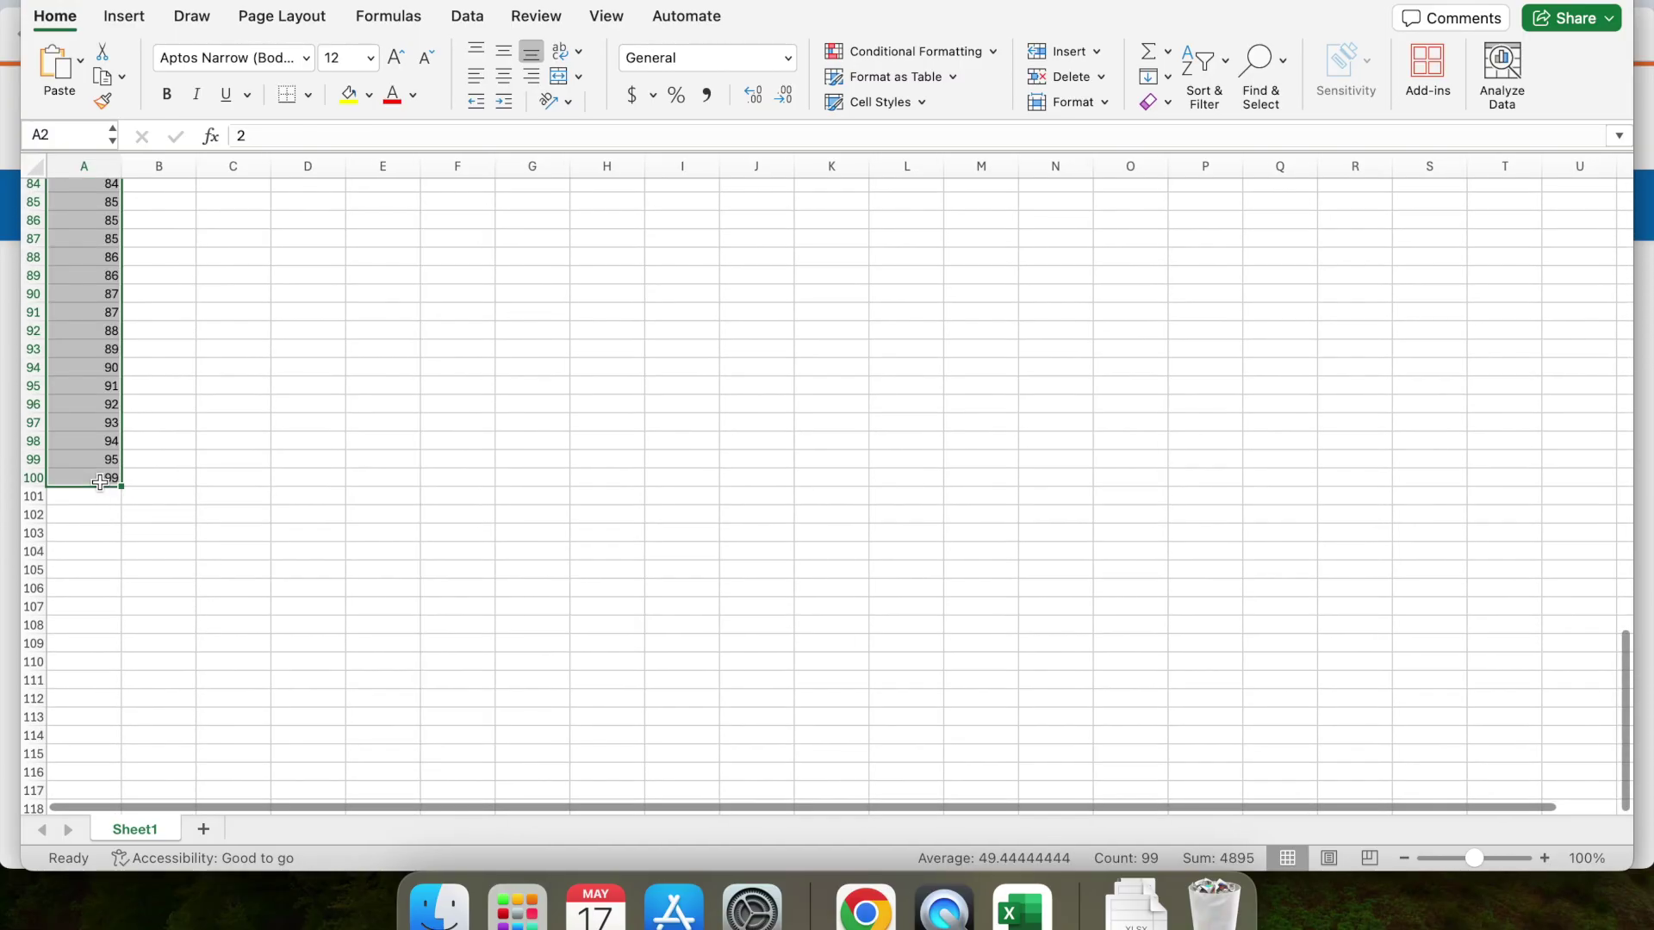
{"action": "right_click", "coordinate": [96, 411]}
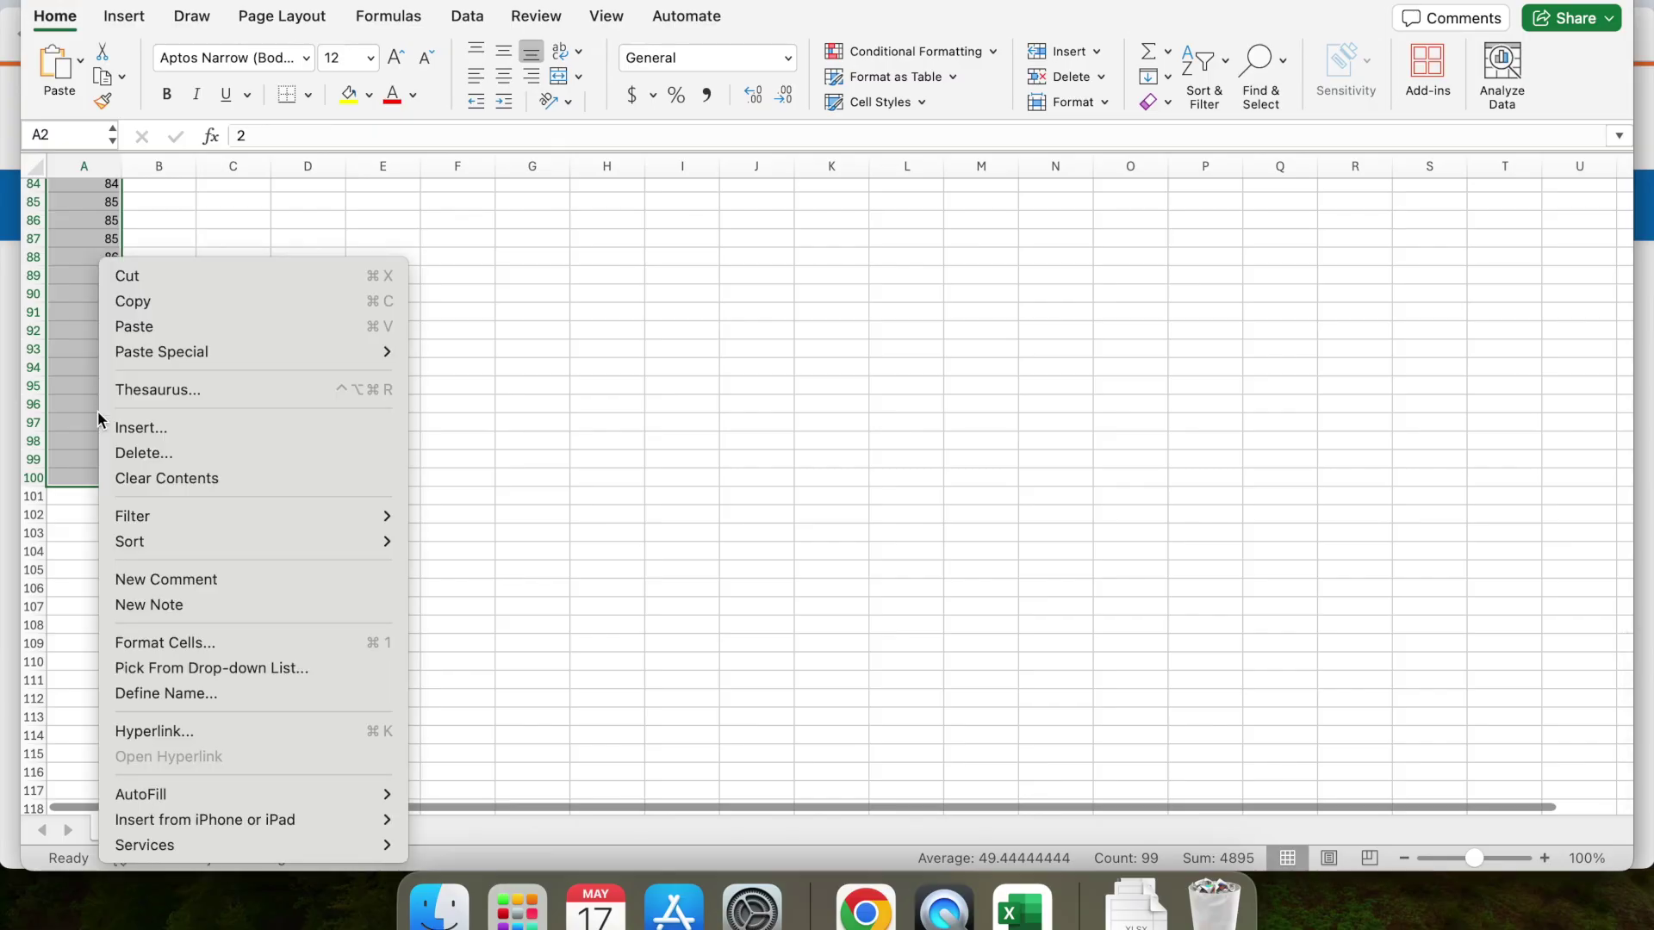
{"action": "left_click", "coordinate": [84, 358]}
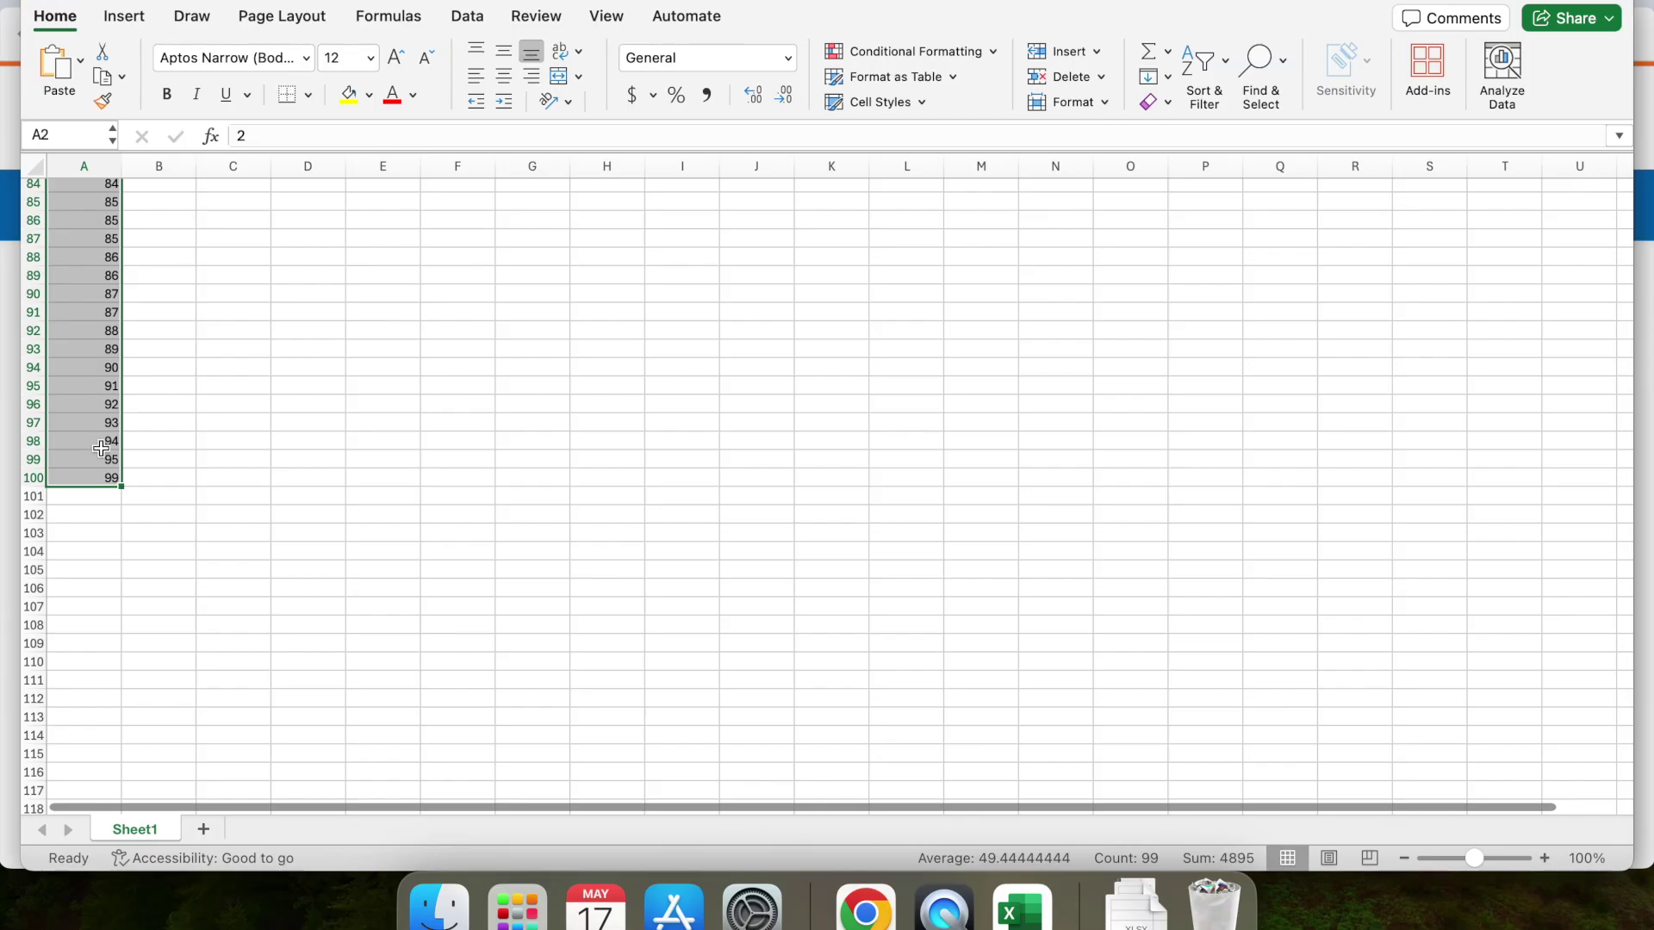
{"action": "key", "text": "super+c"}
{"action": "scroll", "coordinate": [101, 448], "scroll_direction": "up", "scroll_amount": 20}
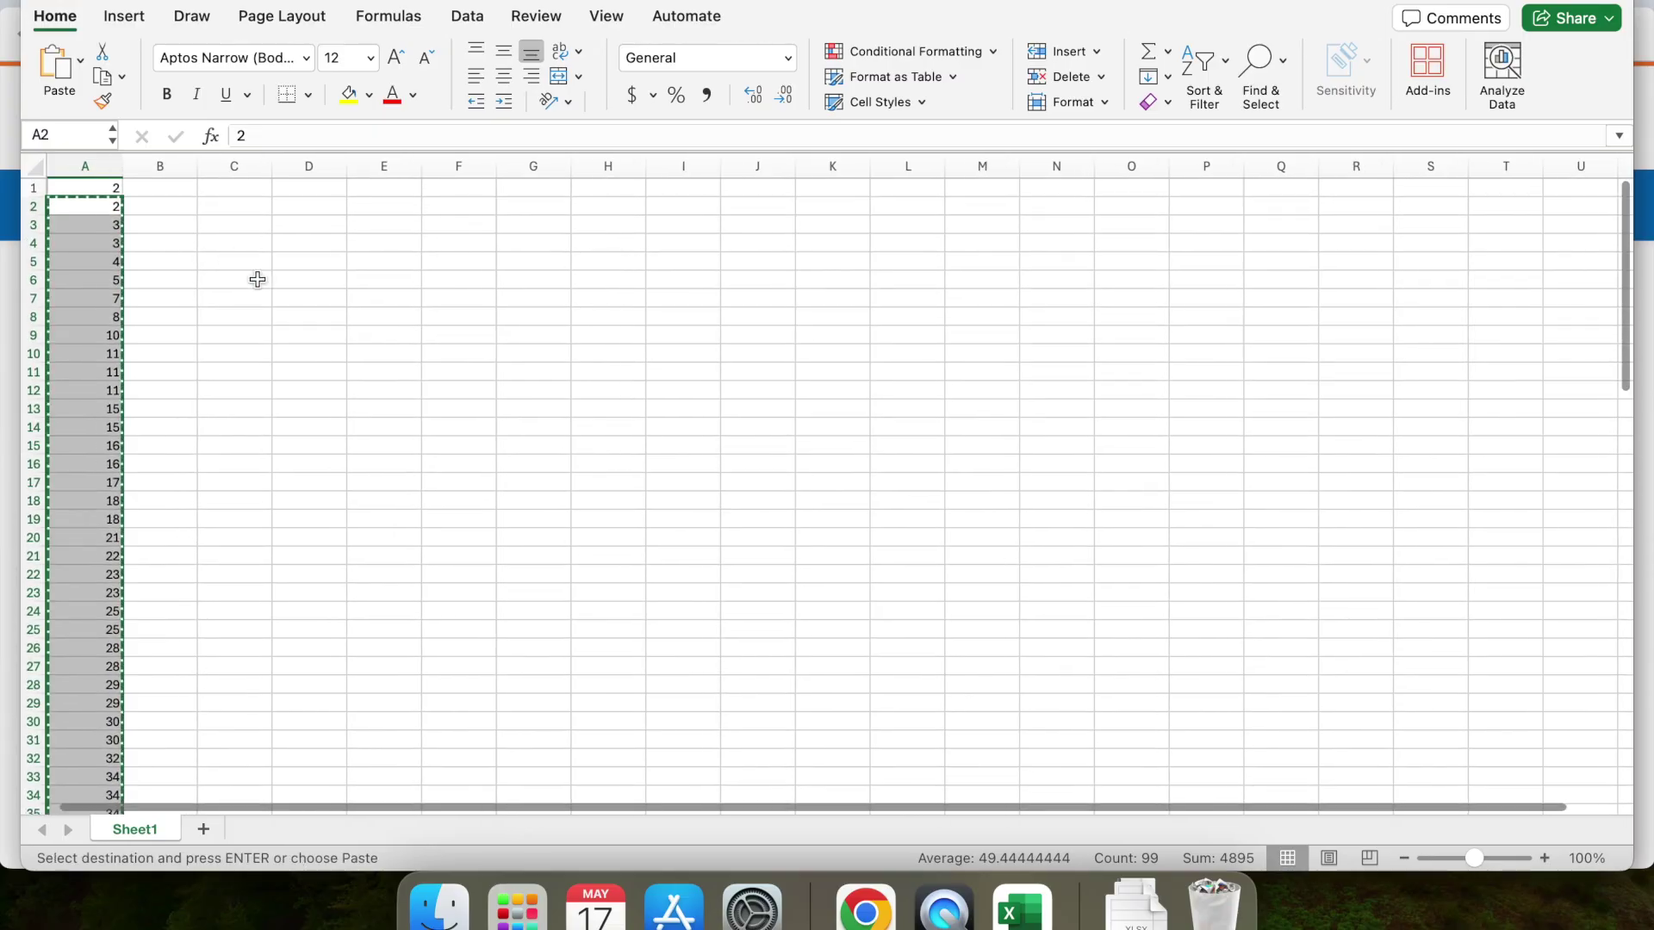
Select the full sorted data range A1:A100 in Data-File-1 and copy it.
{"action": "left_click", "coordinate": [215, 261]}
{"action": "left_click", "coordinate": [94, 190]}
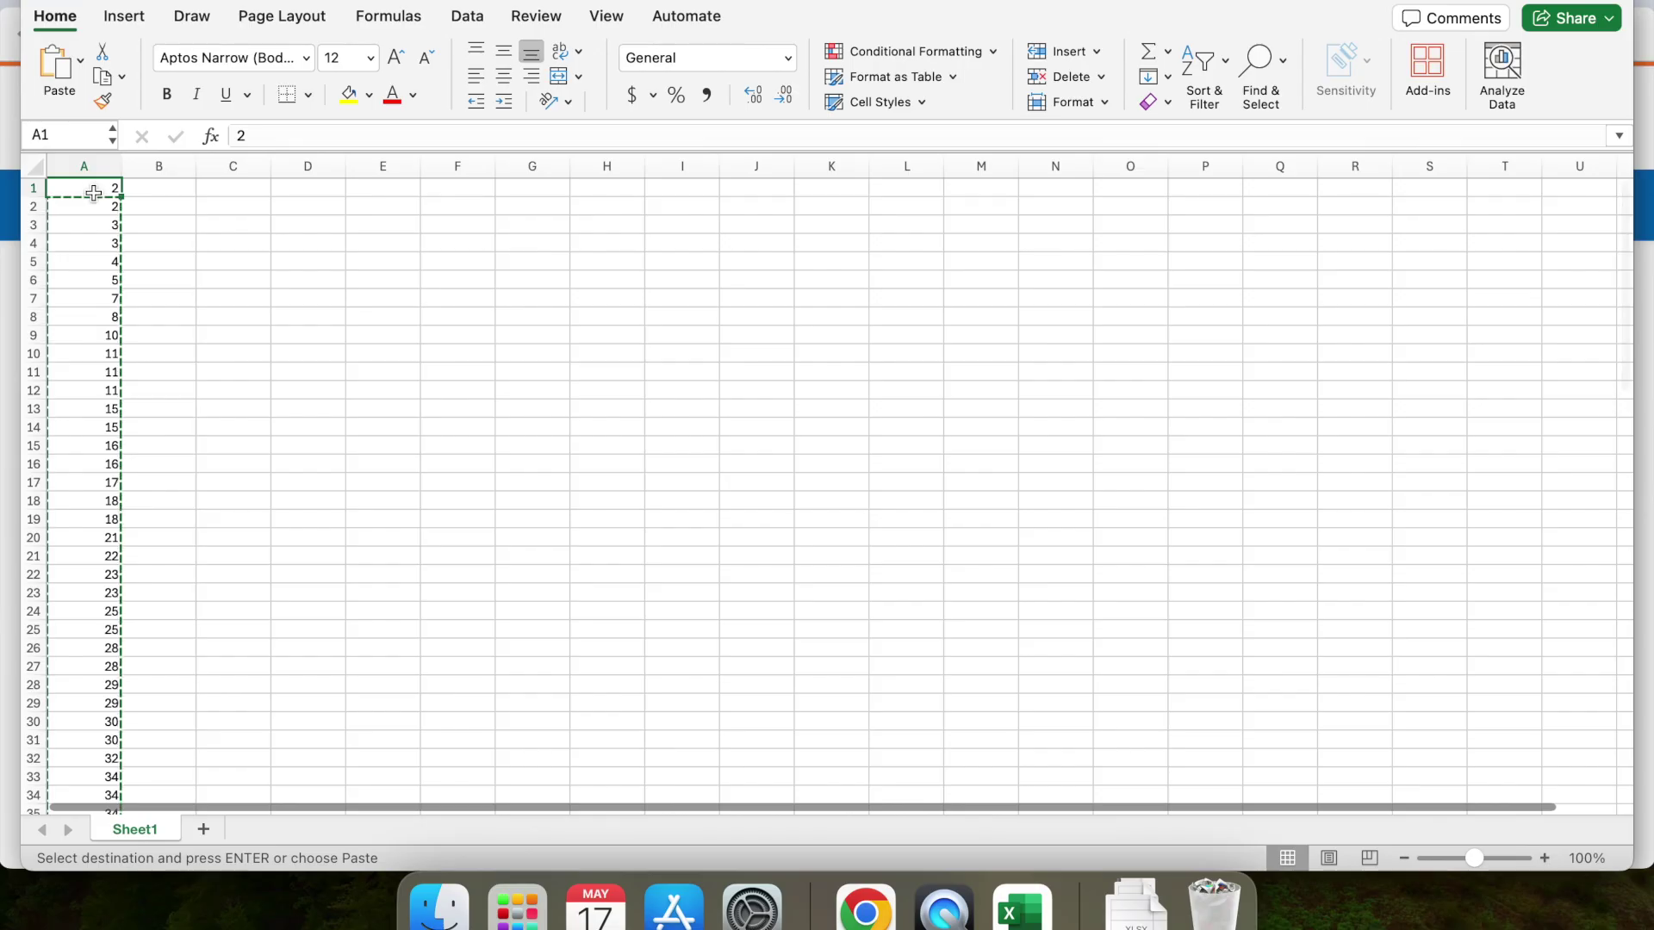
{"action": "scroll", "coordinate": [94, 424], "scroll_direction": "down", "scroll_amount": 20}
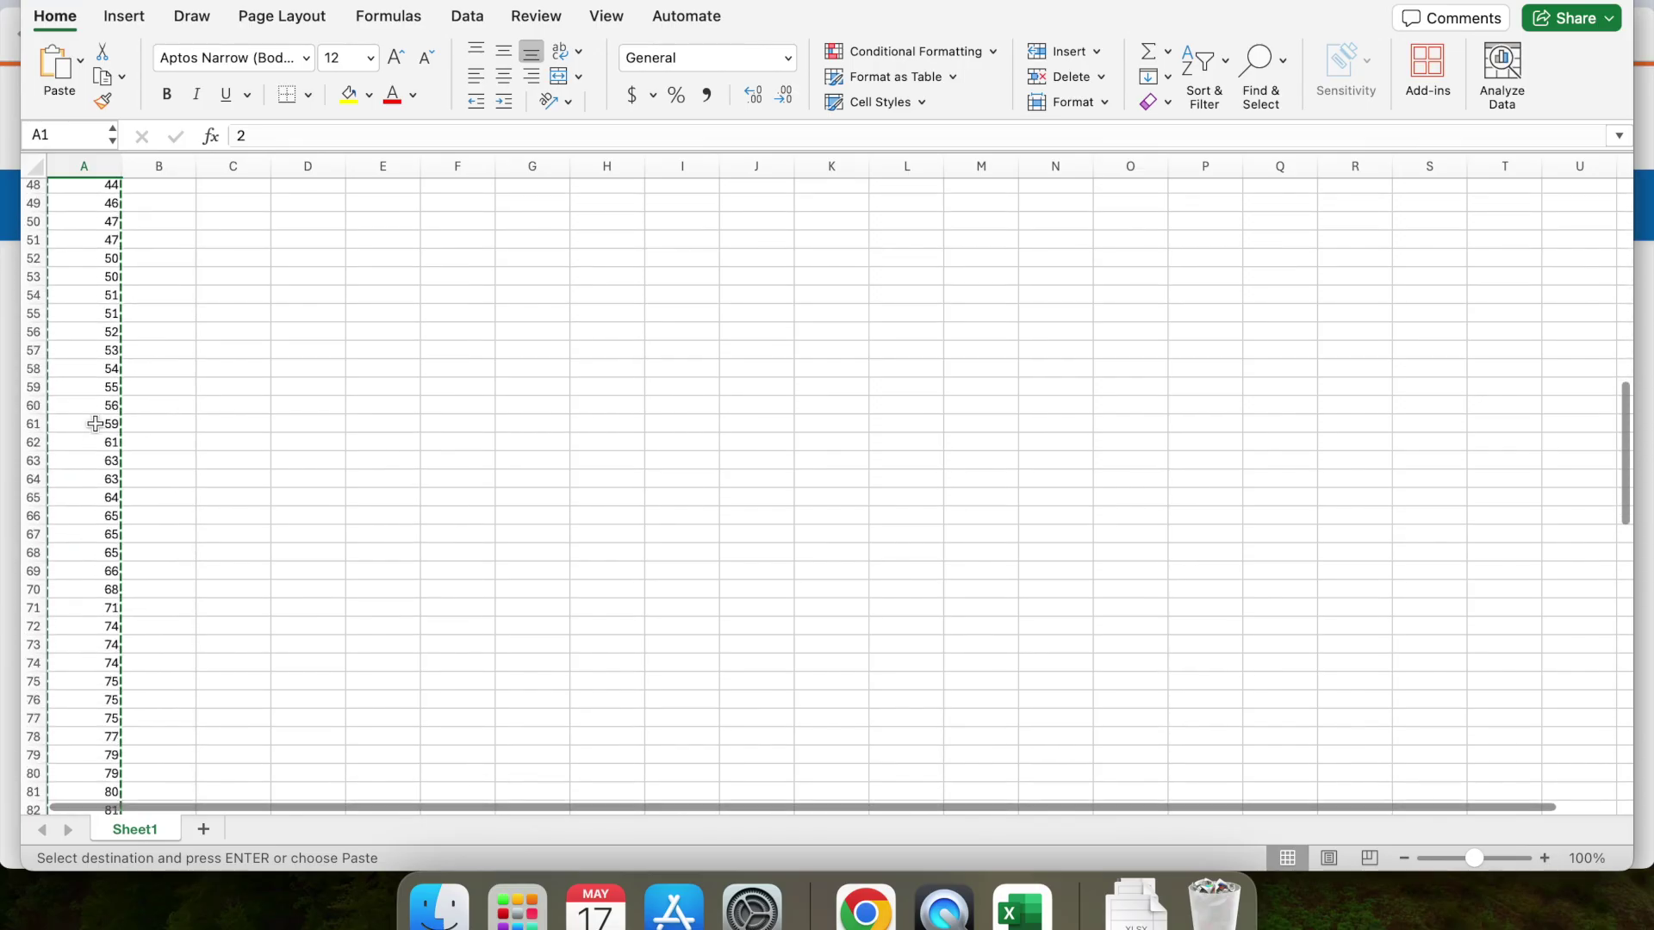
{"action": "left_click", "coordinate": [95, 476], "text": "shift"}
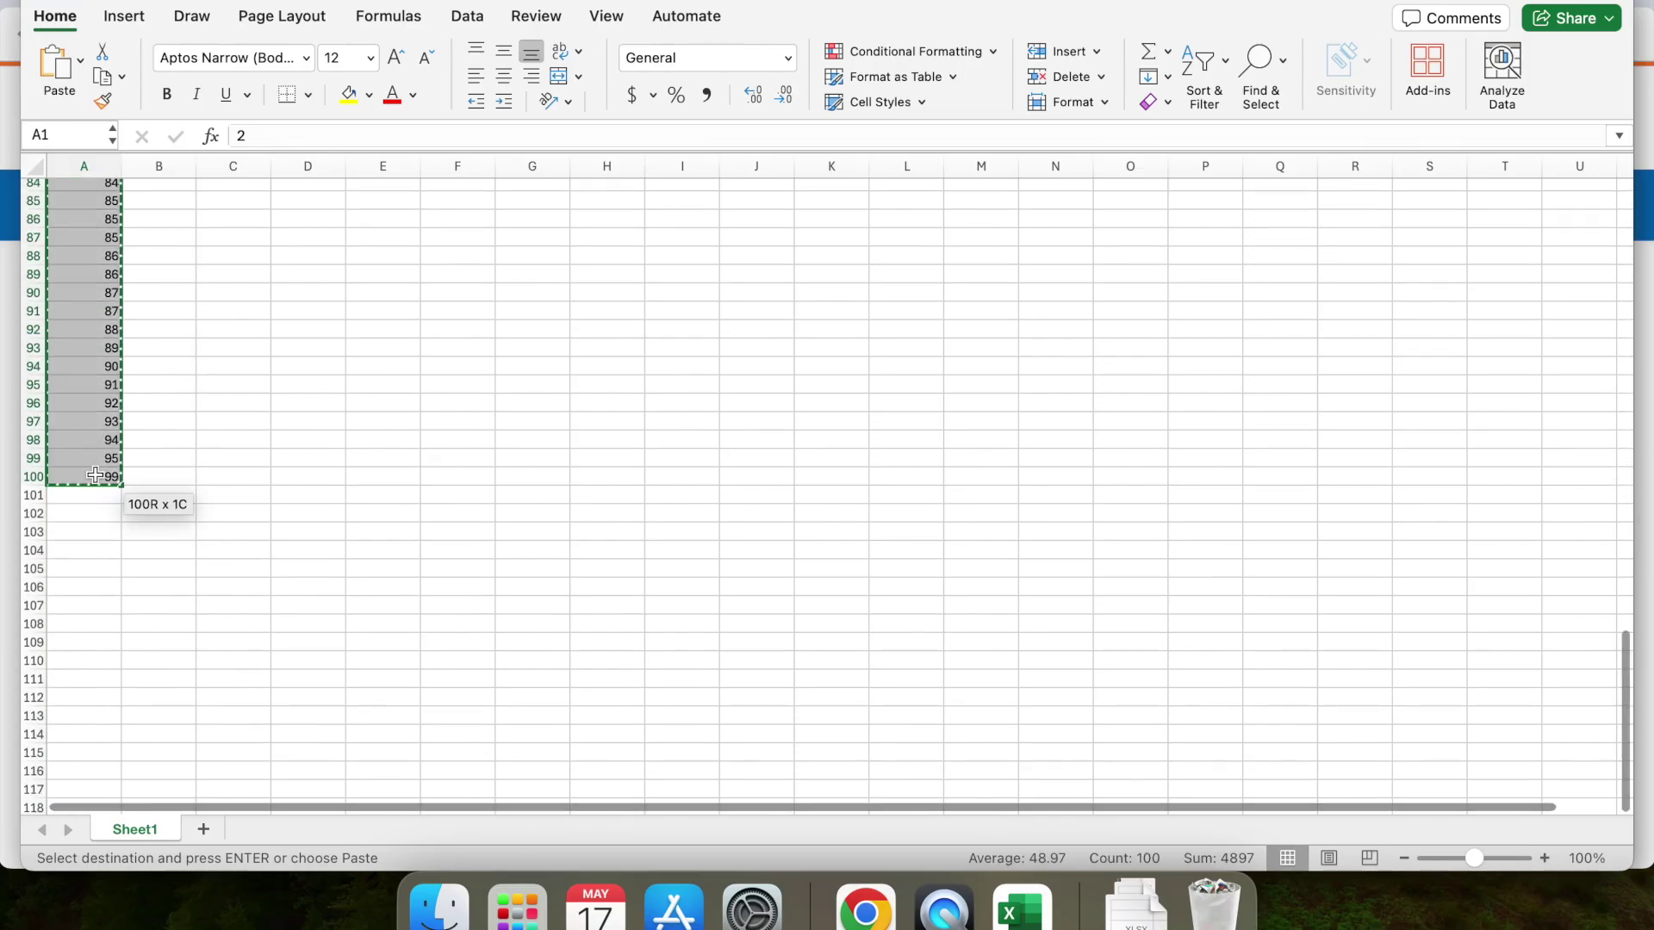
{"action": "scroll", "coordinate": [95, 474], "scroll_direction": "up", "scroll_amount": 6}
{"action": "scroll", "coordinate": [94, 475], "scroll_direction": "up", "scroll_amount": 18}
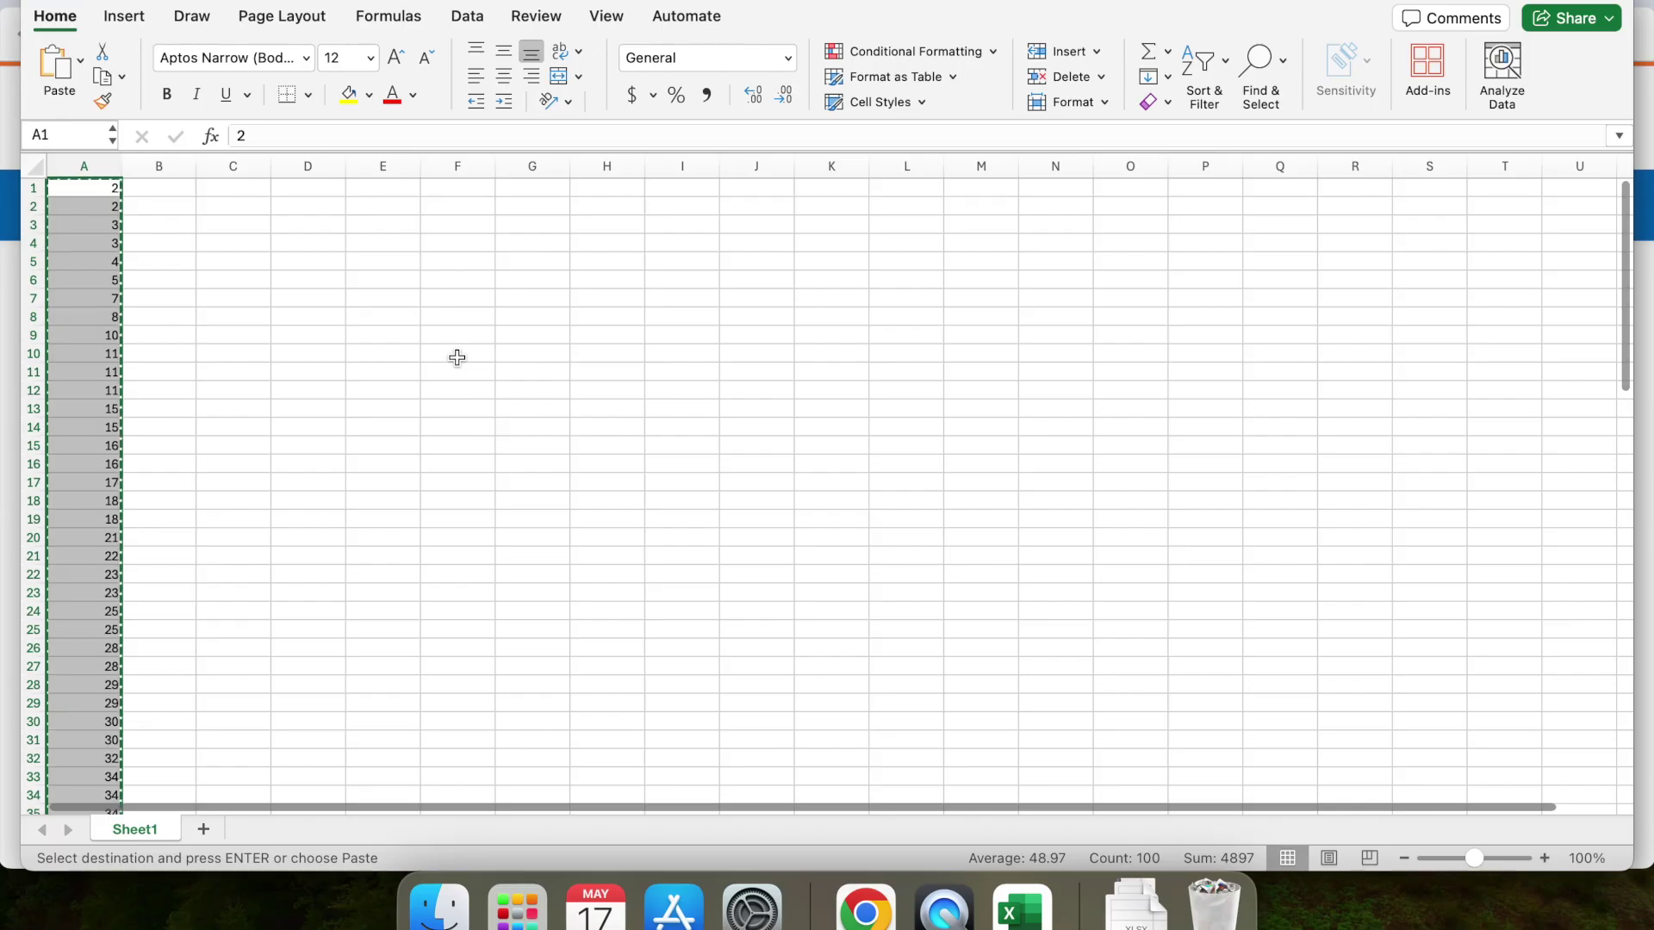
Switch to the Submission-File workbook and paste the copied data as values into column C starting at C1.
{"action": "key", "text": "ctrl+Up"}
{"action": "left_click", "coordinate": [1056, 164]}
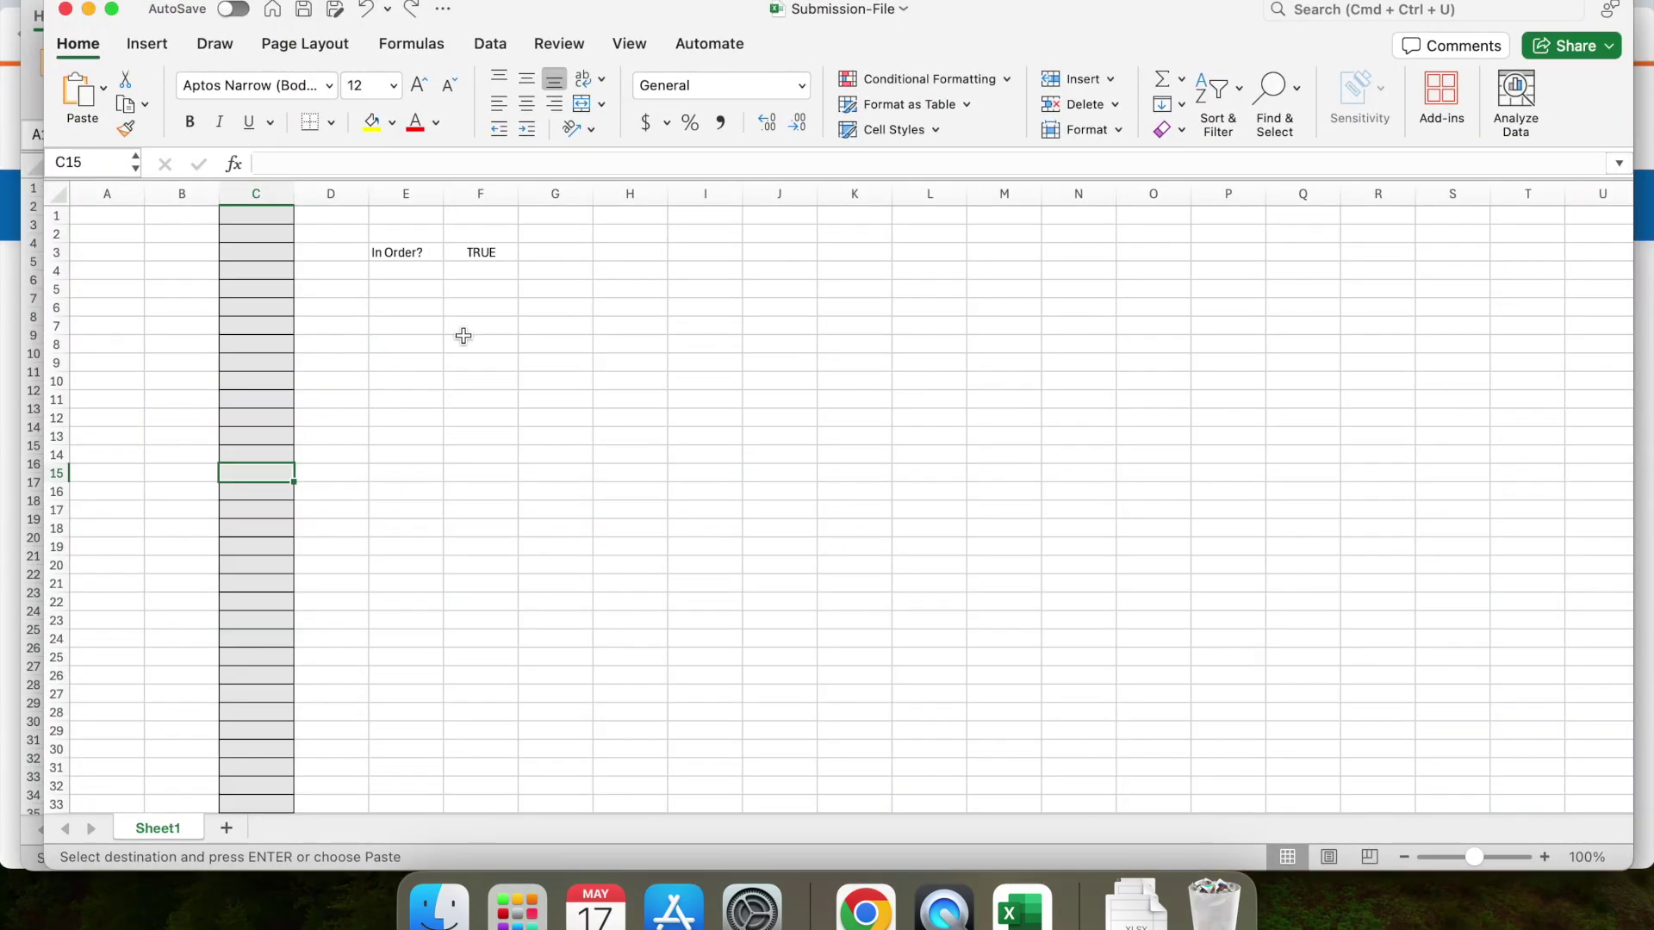
{"action": "left_click", "coordinate": [259, 216]}
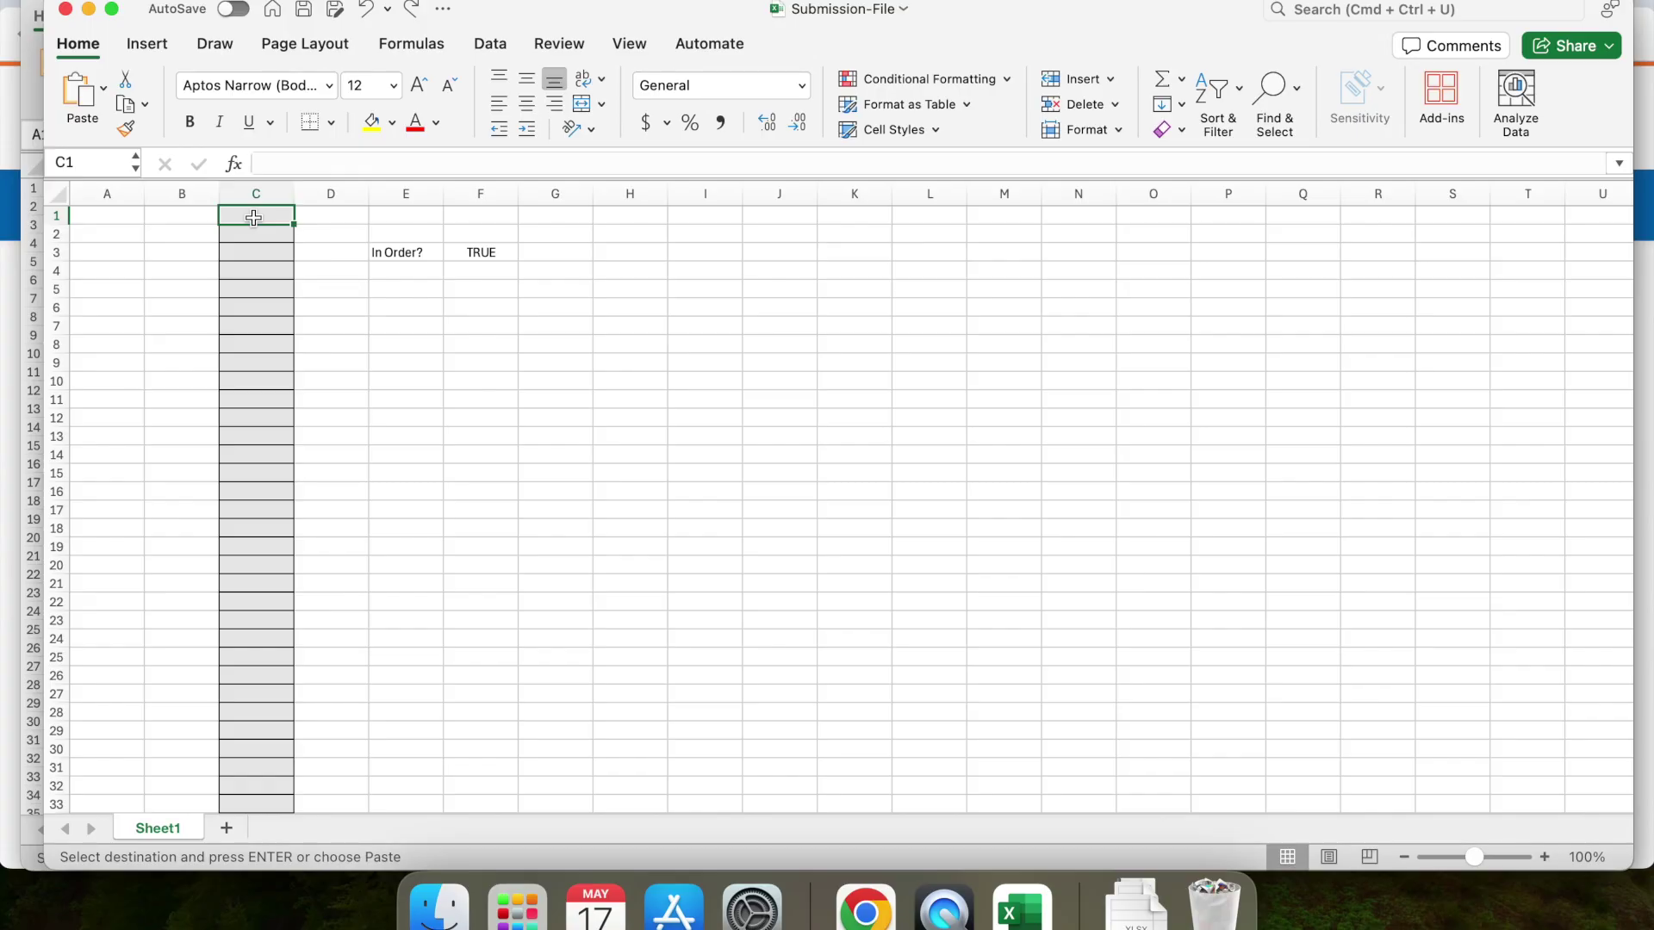
{"action": "right_click", "coordinate": [253, 218]}
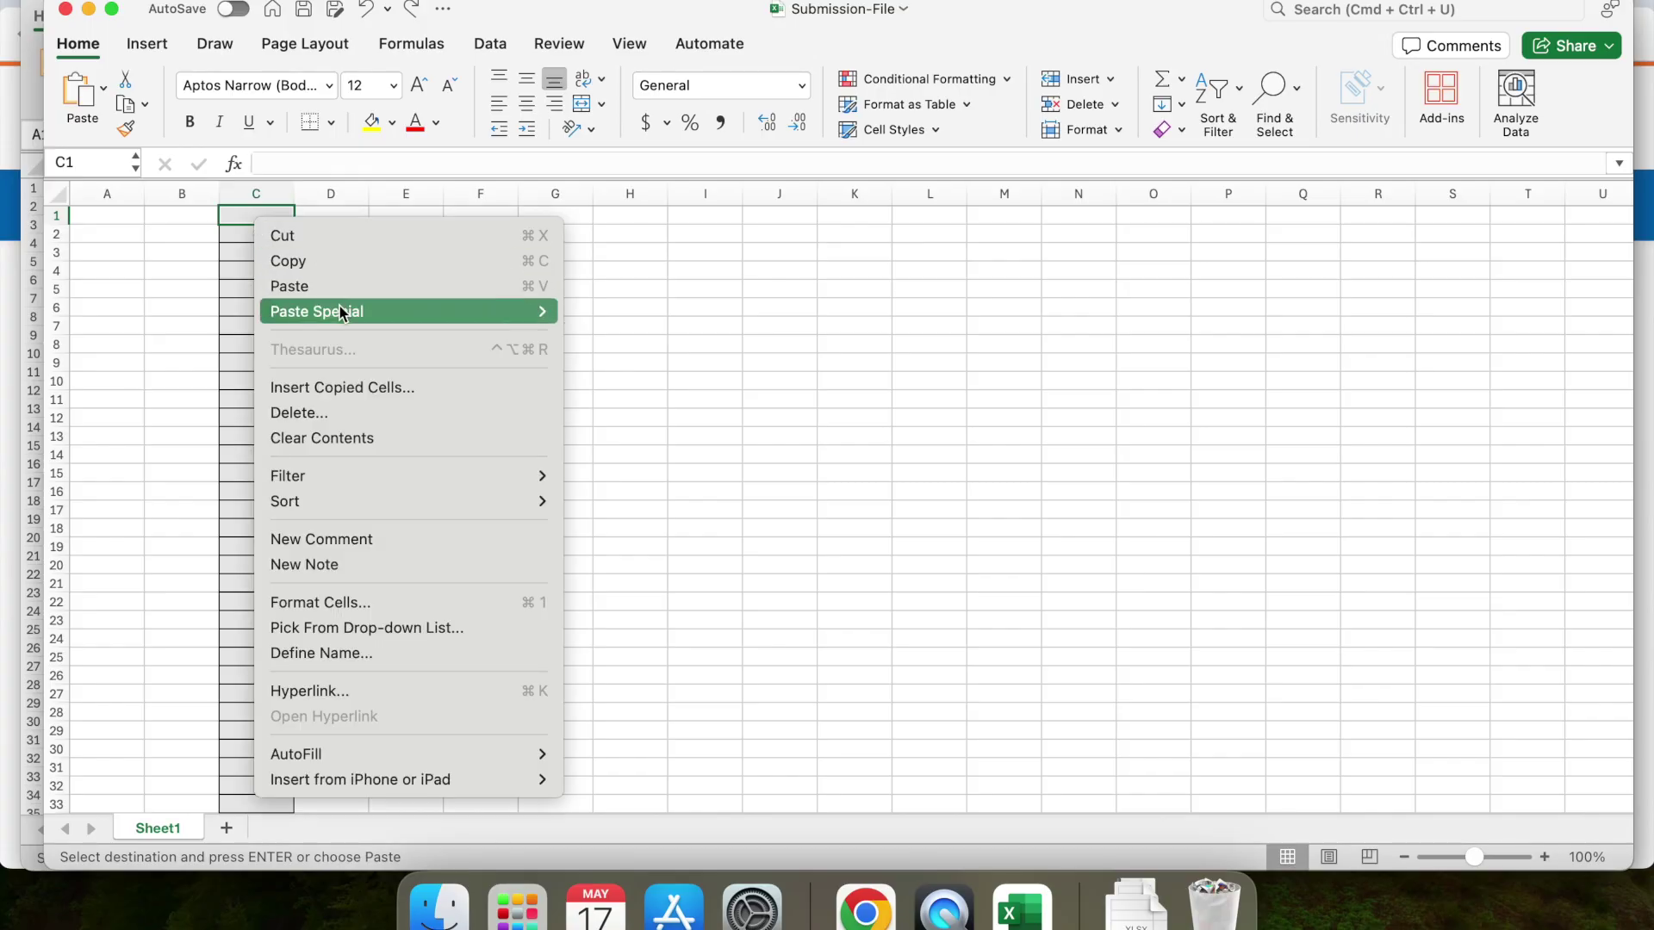
{"action": "mouse_move", "coordinate": [336, 310]}
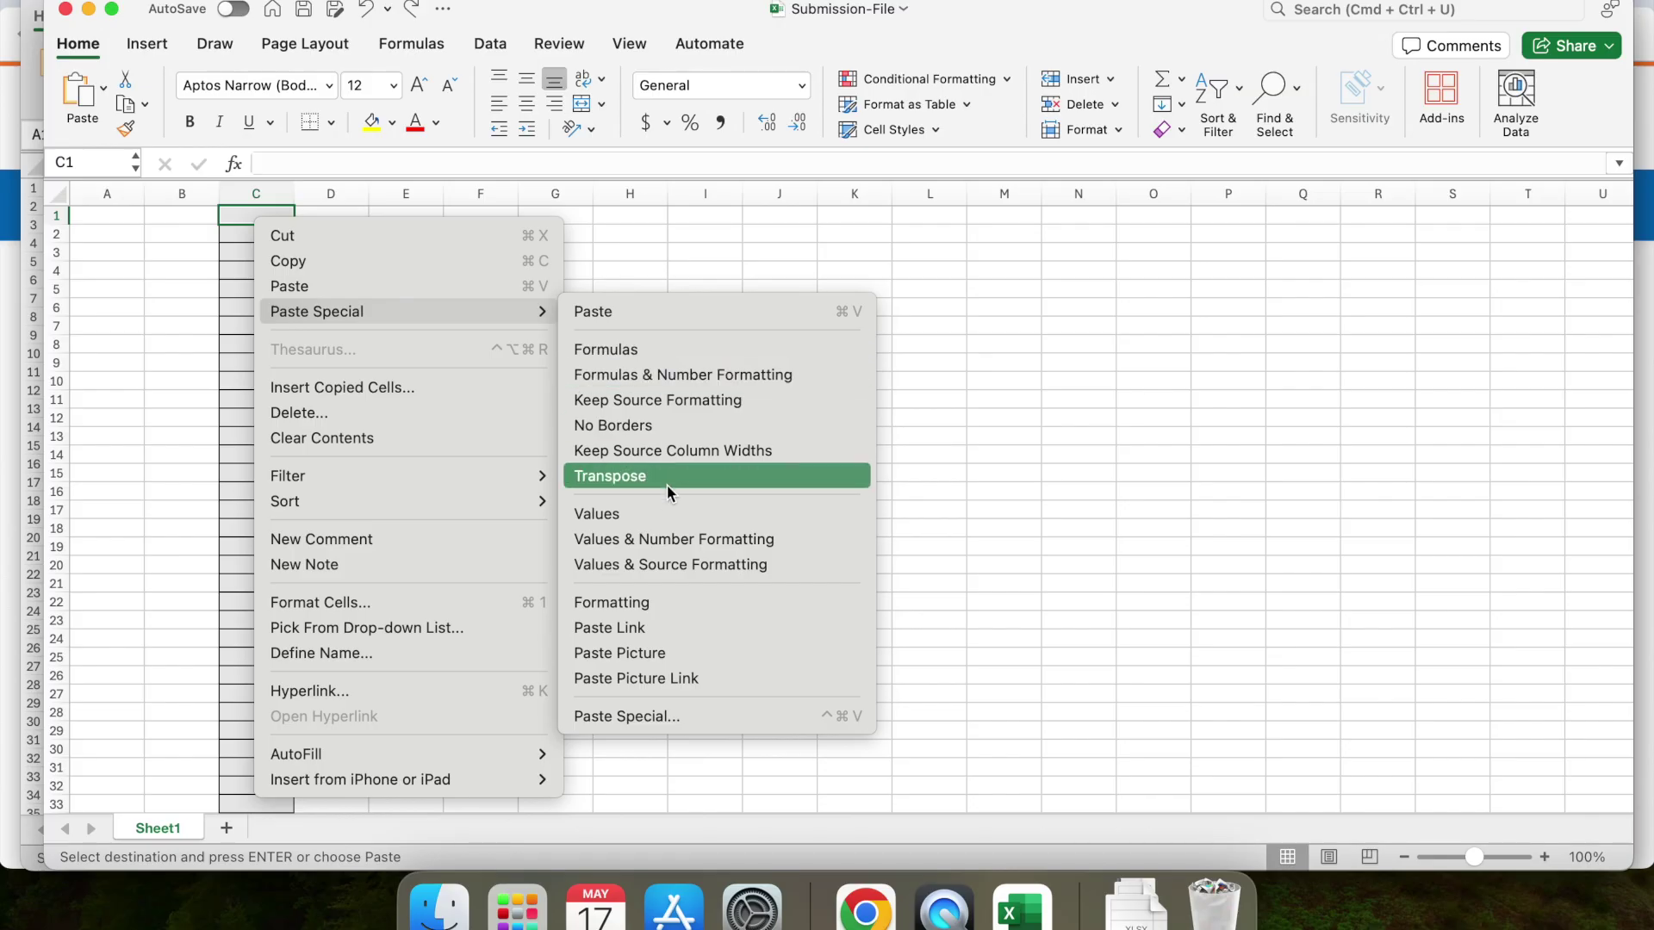
{"action": "left_click", "coordinate": [643, 515]}
{"action": "left_click", "coordinate": [262, 255]}
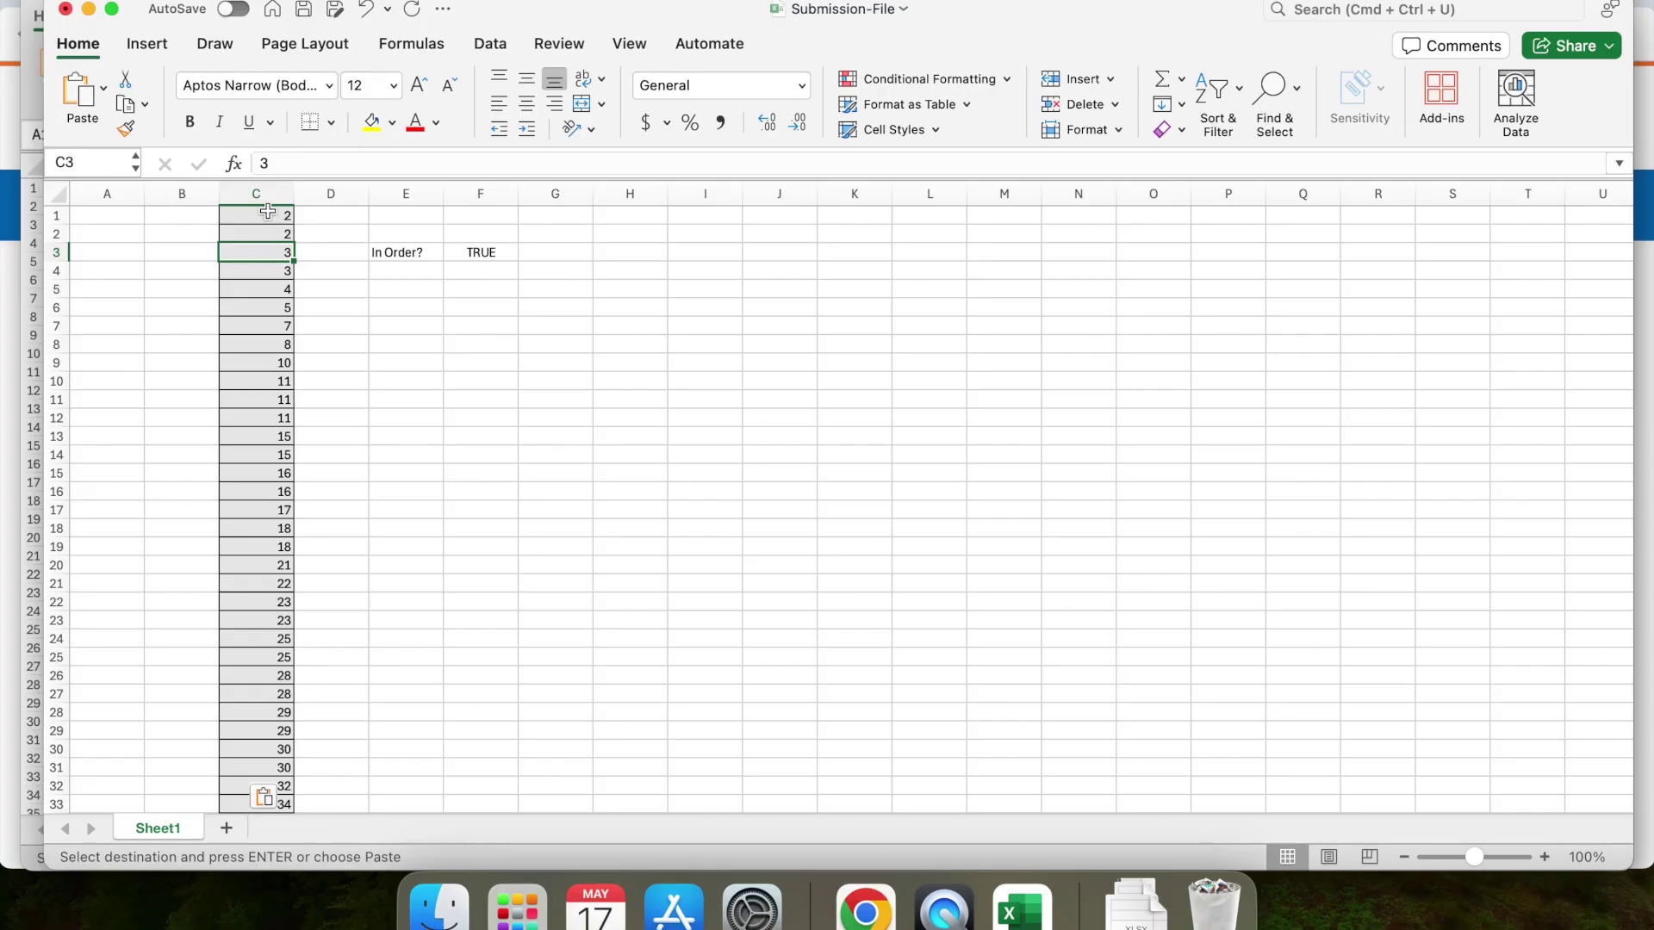
Review the pasted data down column C and inspect the In Order? check formula in F3.
{"action": "scroll", "coordinate": [273, 506], "scroll_direction": "down", "scroll_amount": 15}
{"action": "scroll", "coordinate": [273, 507], "scroll_direction": "down", "scroll_amount": 10}
{"action": "scroll", "coordinate": [273, 506], "scroll_direction": "up", "scroll_amount": 20}
{"action": "scroll", "coordinate": [273, 506], "scroll_direction": "up", "scroll_amount": 2}
{"action": "left_click", "coordinate": [491, 263]}
{"action": "left_click", "coordinate": [490, 246]}
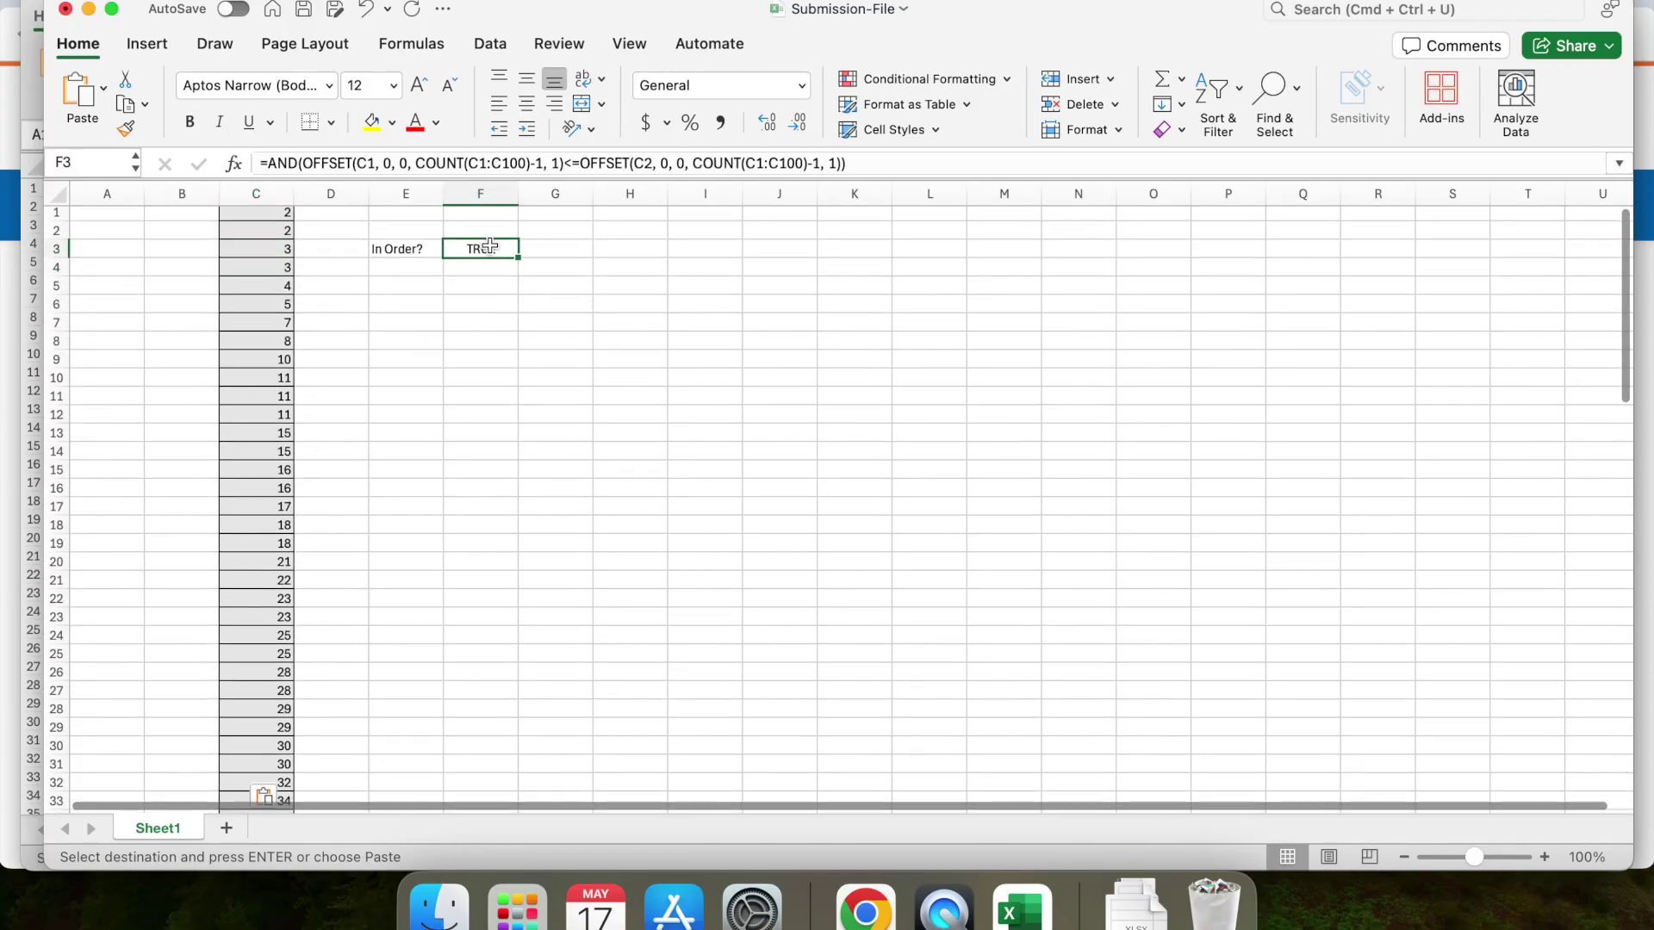
{"action": "scroll", "coordinate": [272, 287], "scroll_direction": "up", "scroll_amount": 1}
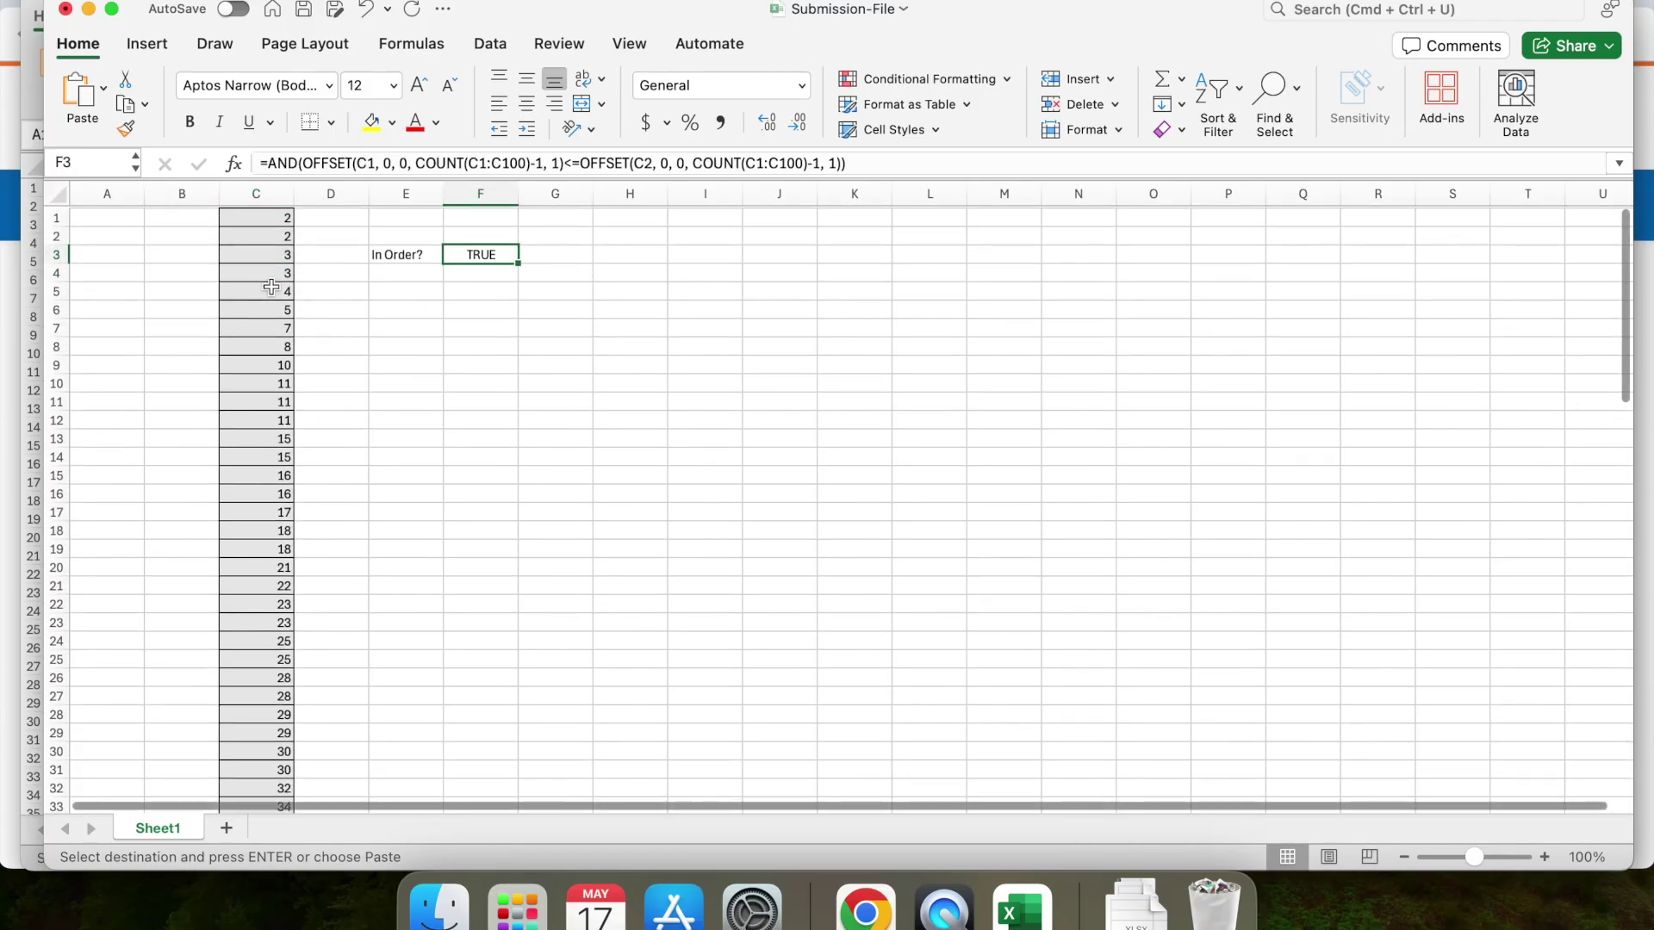
{"action": "left_click", "coordinate": [198, 231]}
{"action": "left_click", "coordinate": [248, 216]}
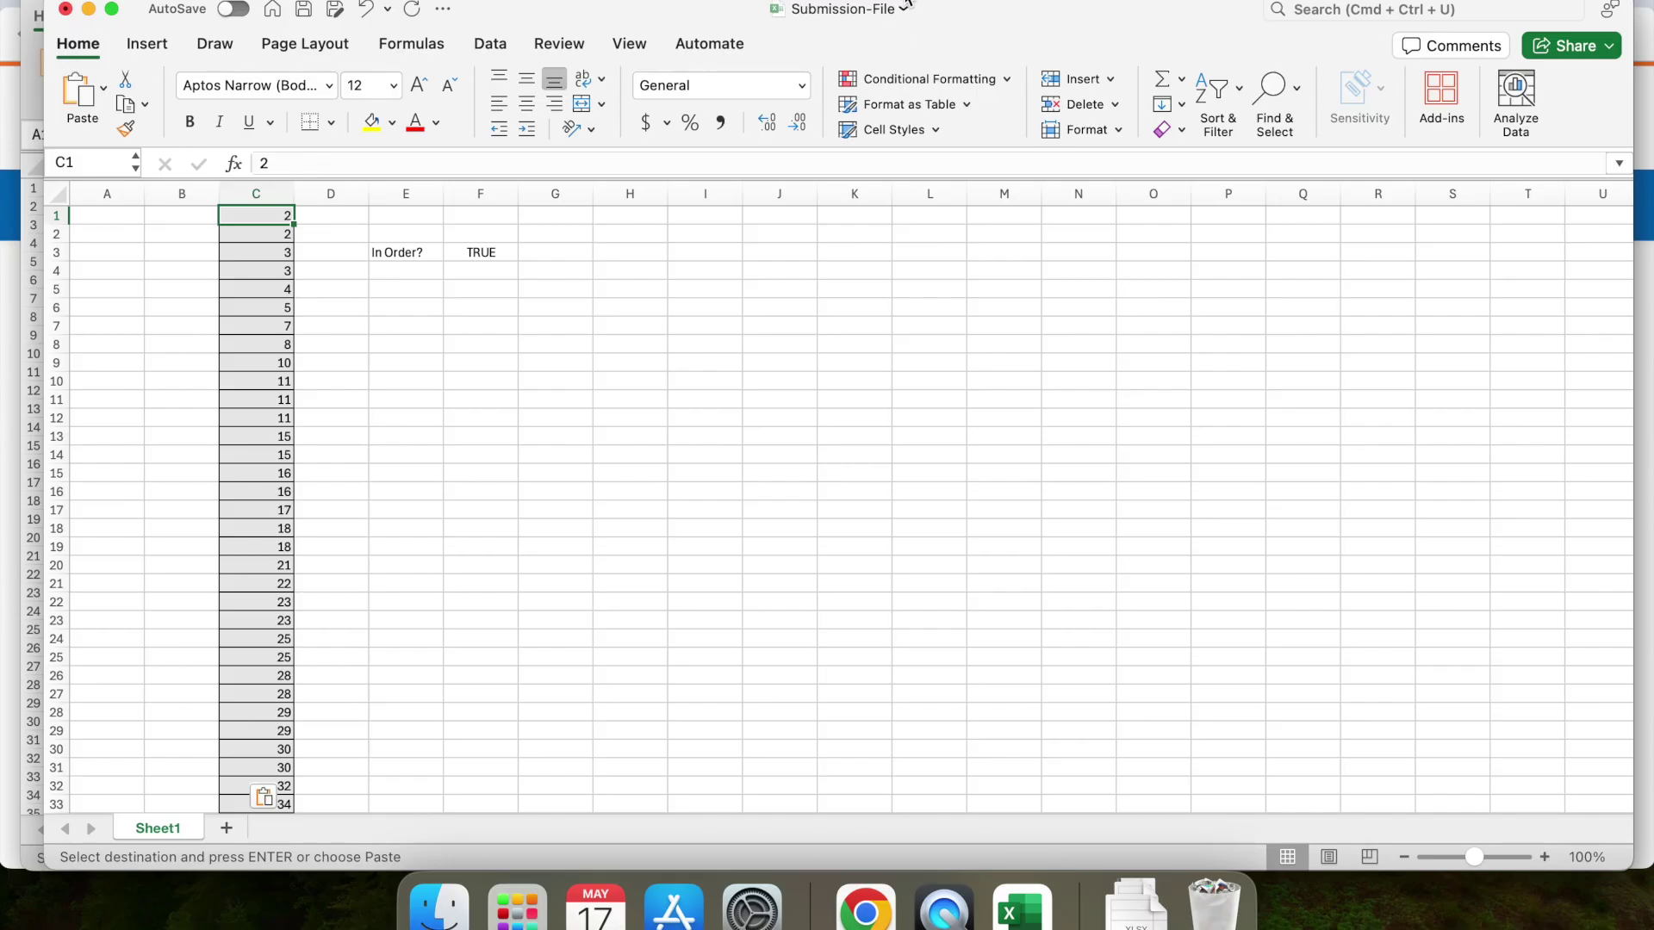
Save Submission-File, and minimize both workbooks to return to the assignment page in Chrome.
{"action": "key", "text": "super+s"}
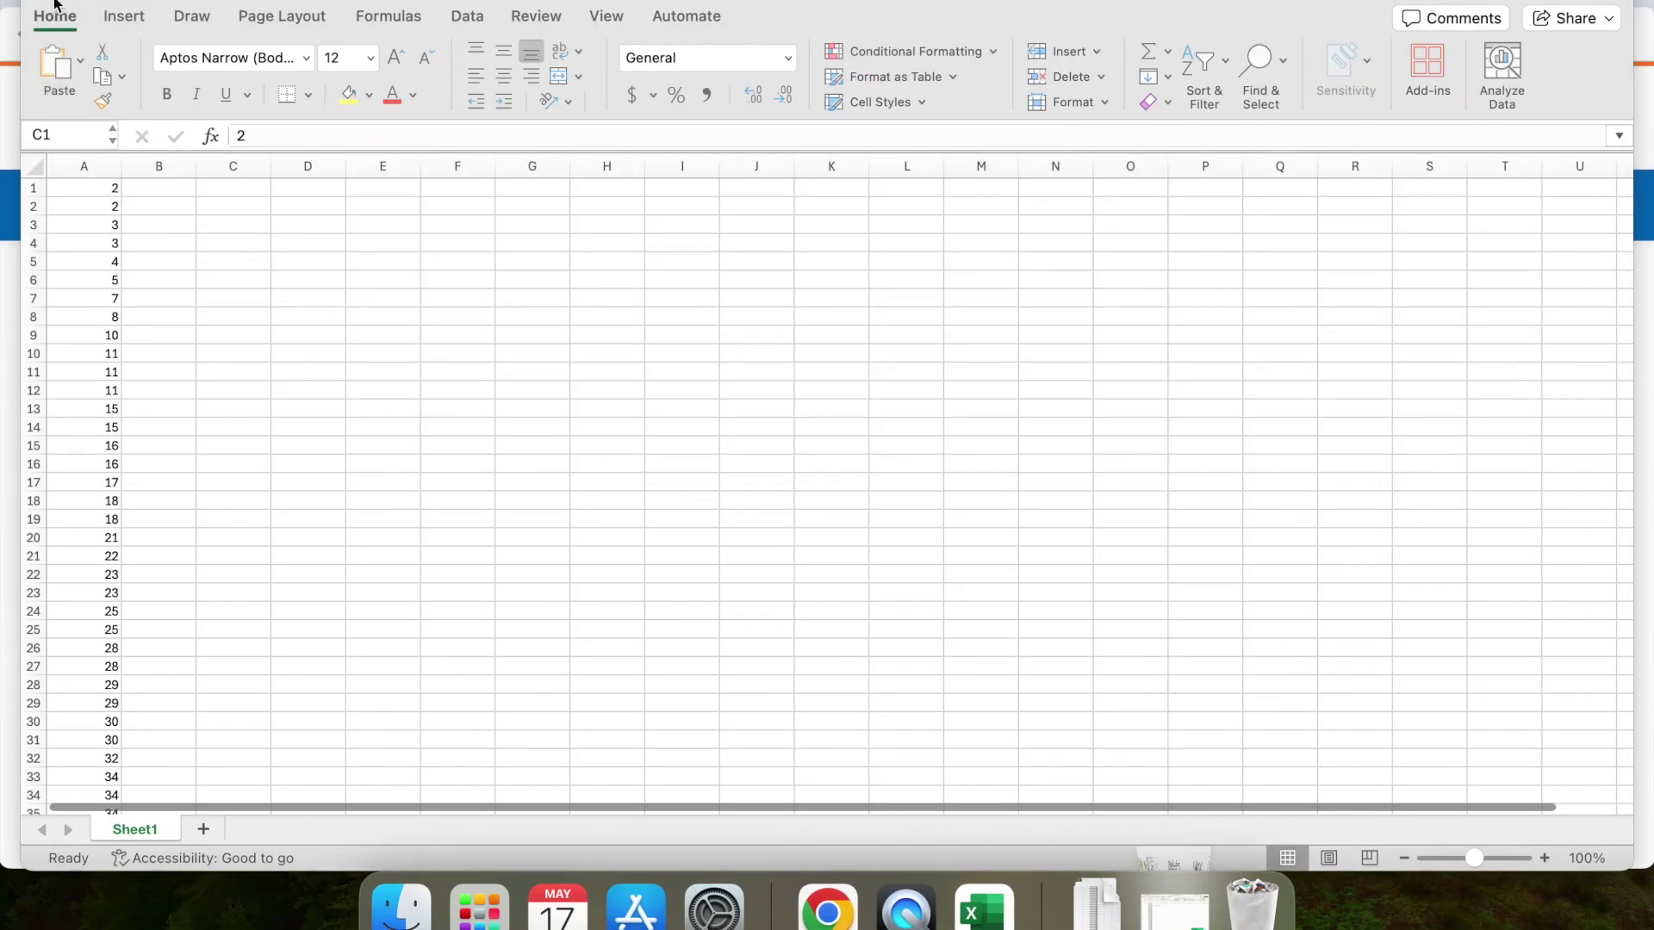
{"action": "left_click_drag", "start_coordinate": [87, 245], "coordinate": [87, 317]}
{"action": "left_click", "coordinate": [87, 245]}
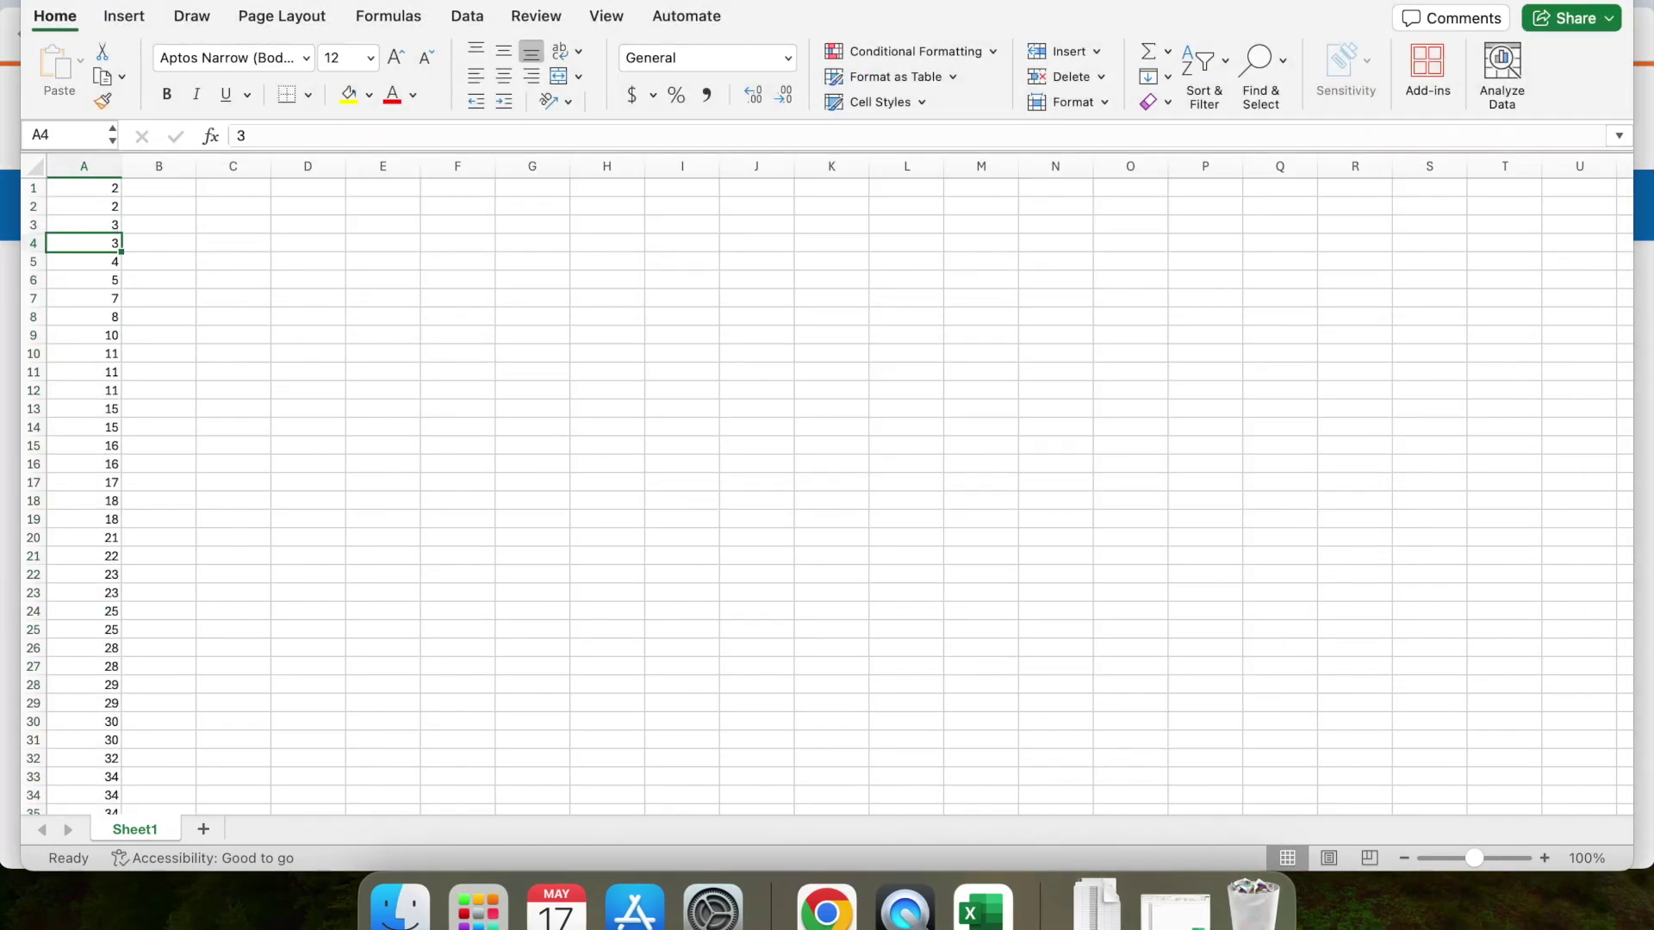
{"action": "key", "text": "super+m"}
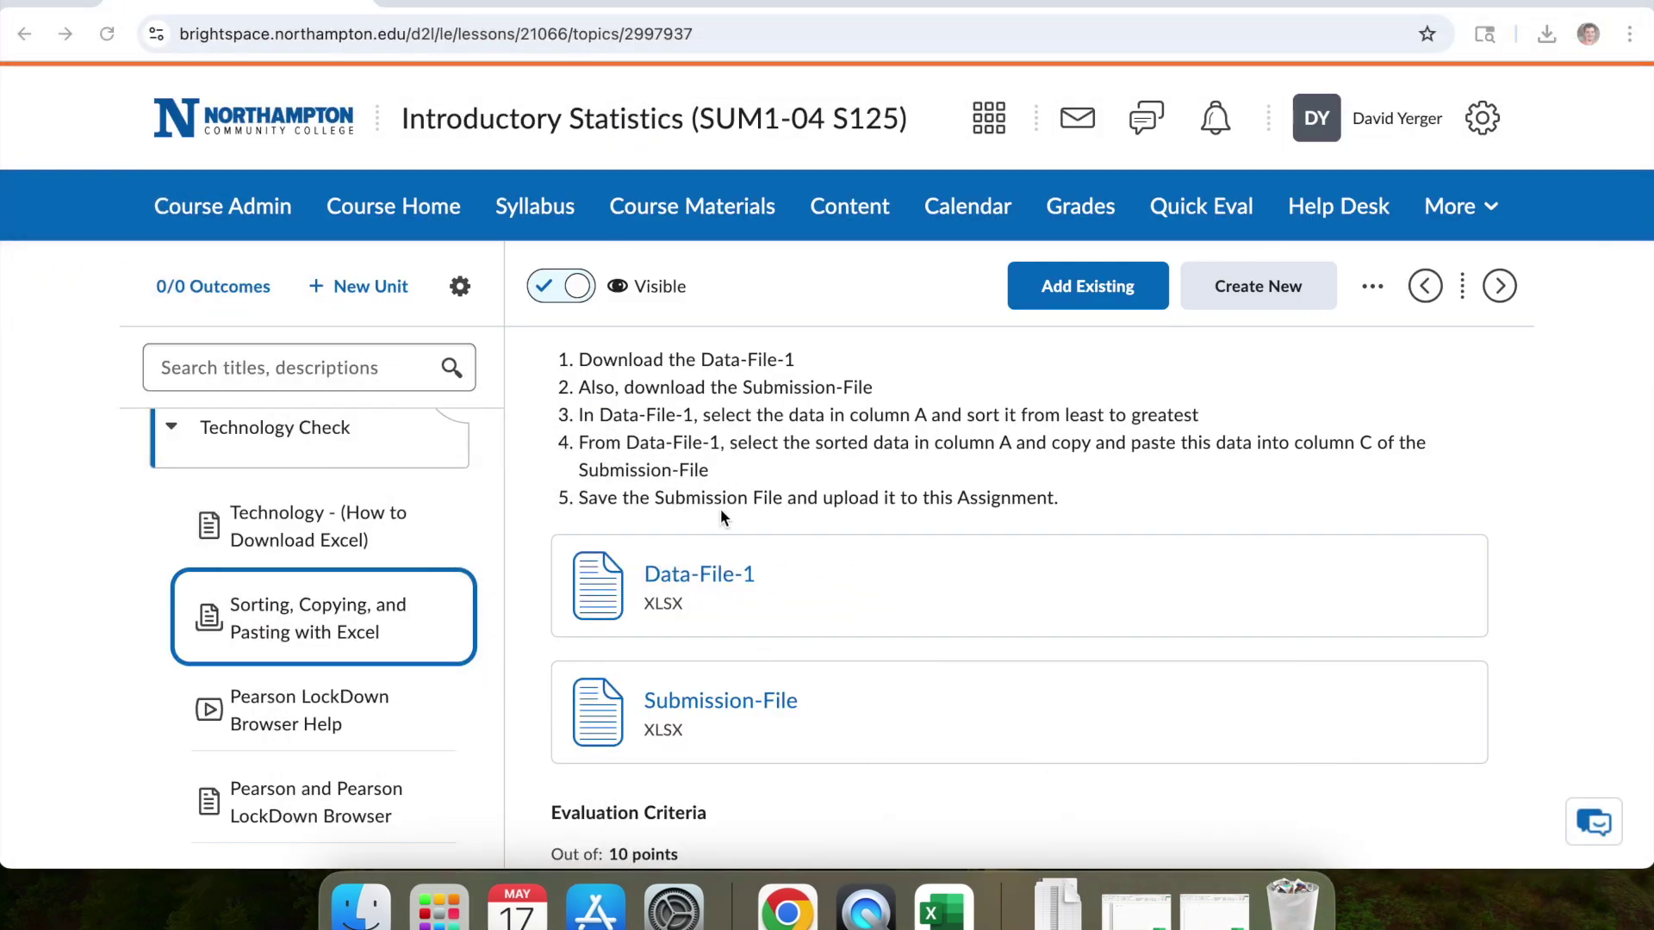
Examine the assignment's instructions, submission details and additional activity options for a way to upload the Submission-File.
{"action": "scroll", "coordinate": [721, 515], "scroll_direction": "down", "scroll_amount": 5}
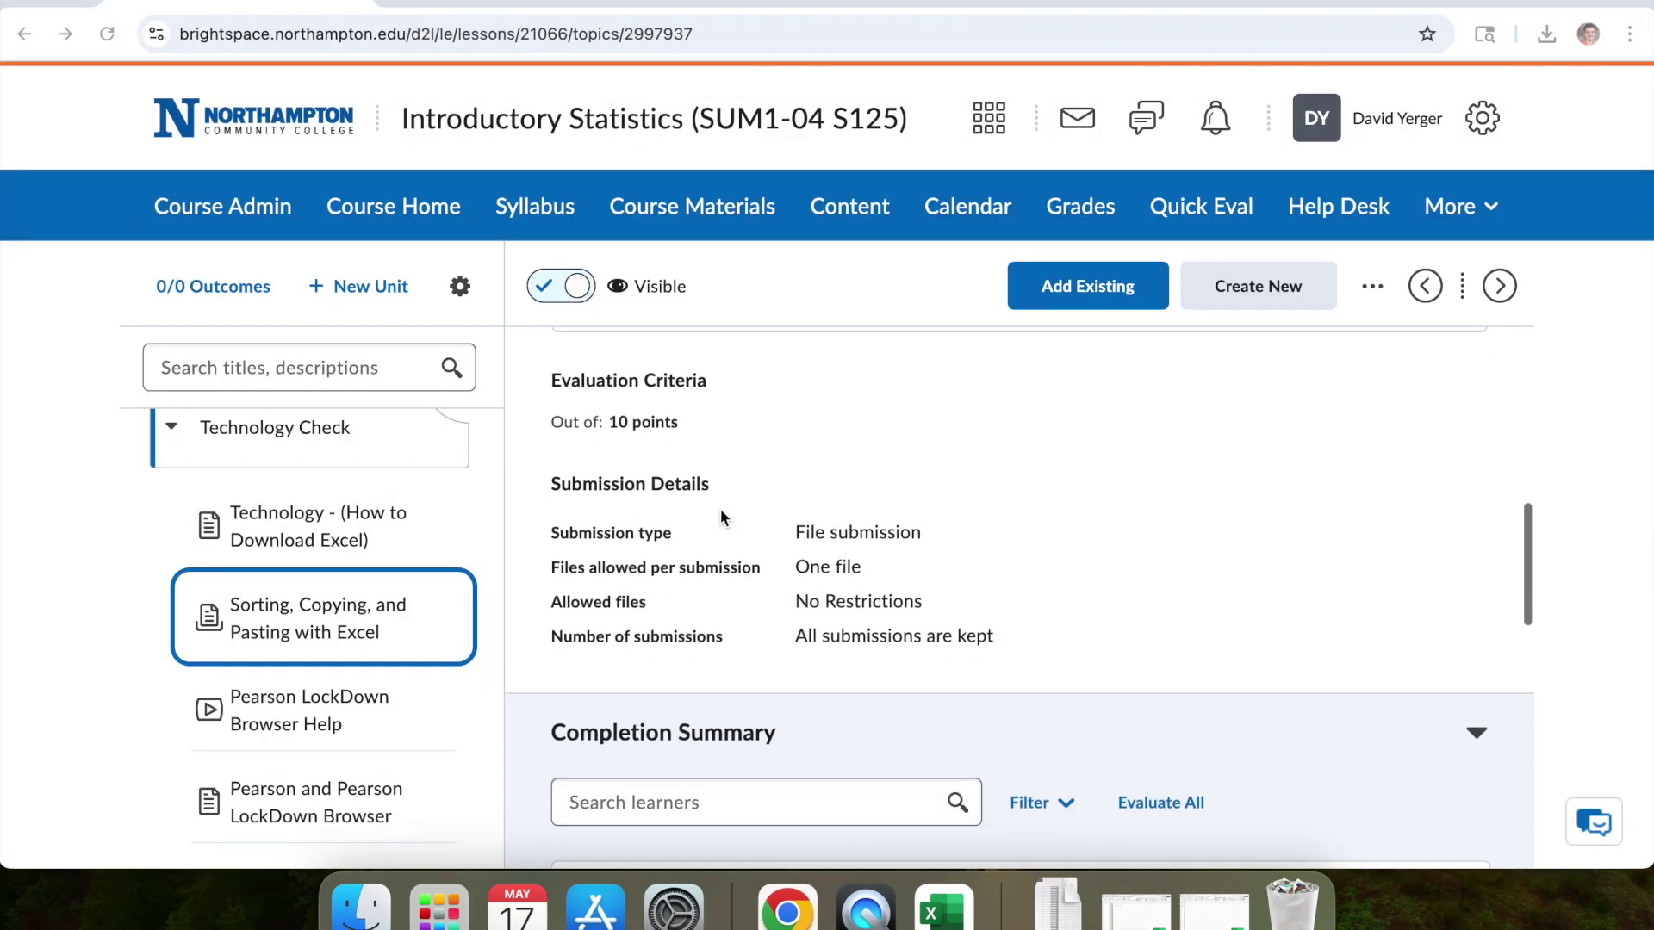
{"action": "scroll", "coordinate": [721, 514], "scroll_direction": "up", "scroll_amount": 5}
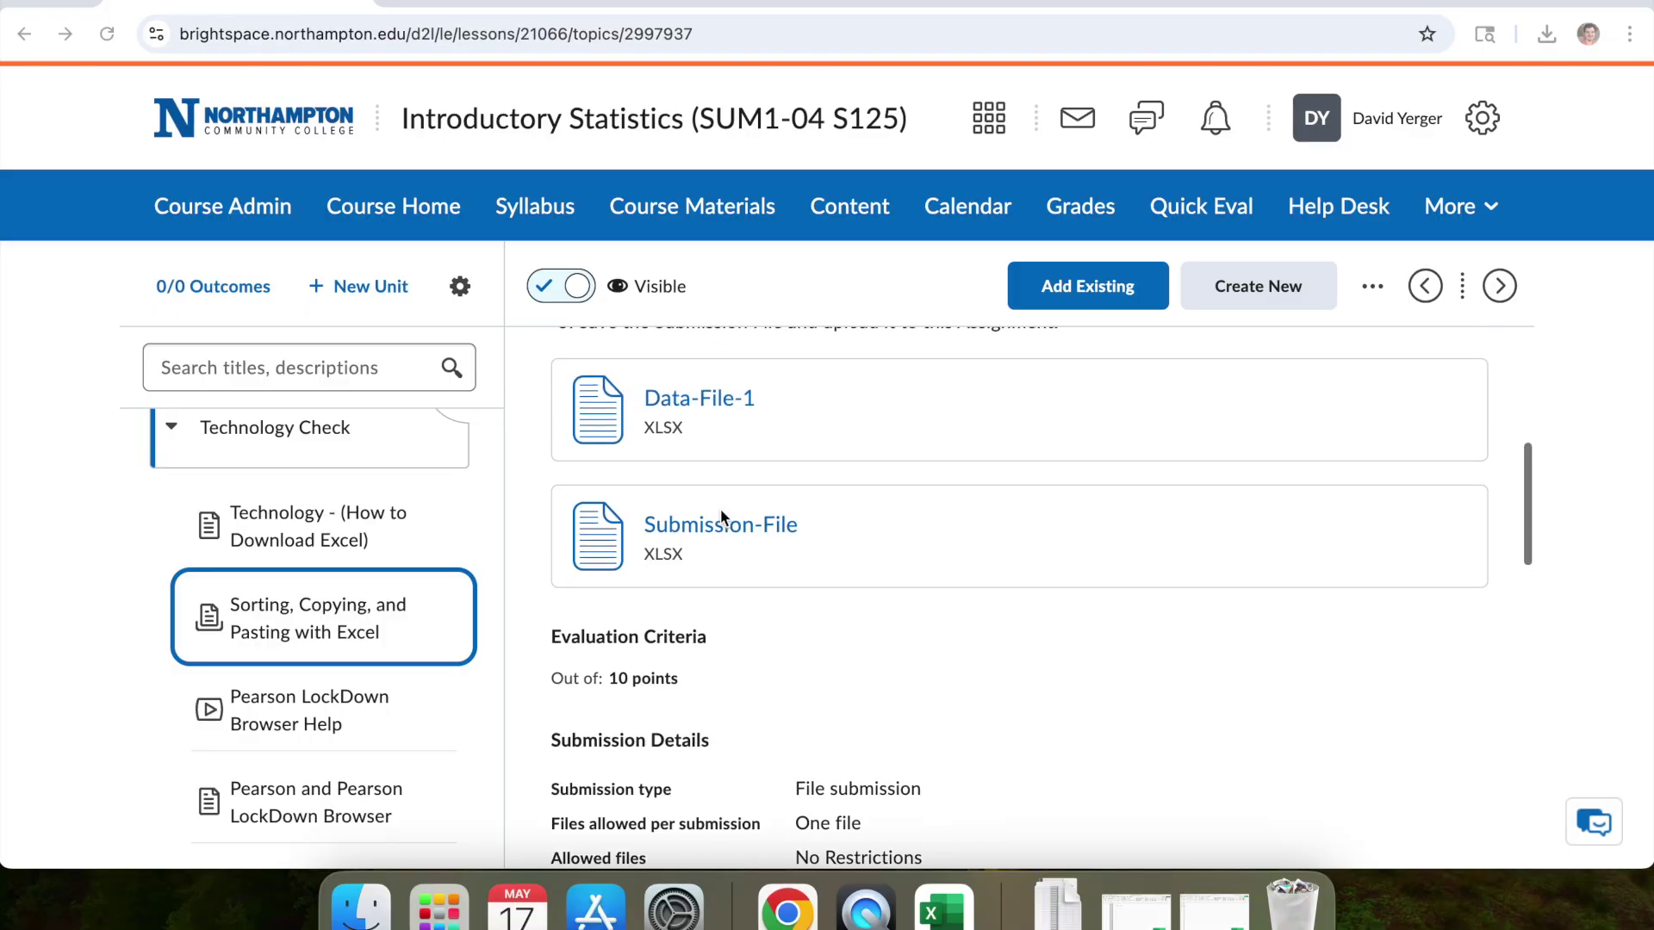
{"action": "scroll", "coordinate": [720, 515], "scroll_direction": "up", "scroll_amount": 5}
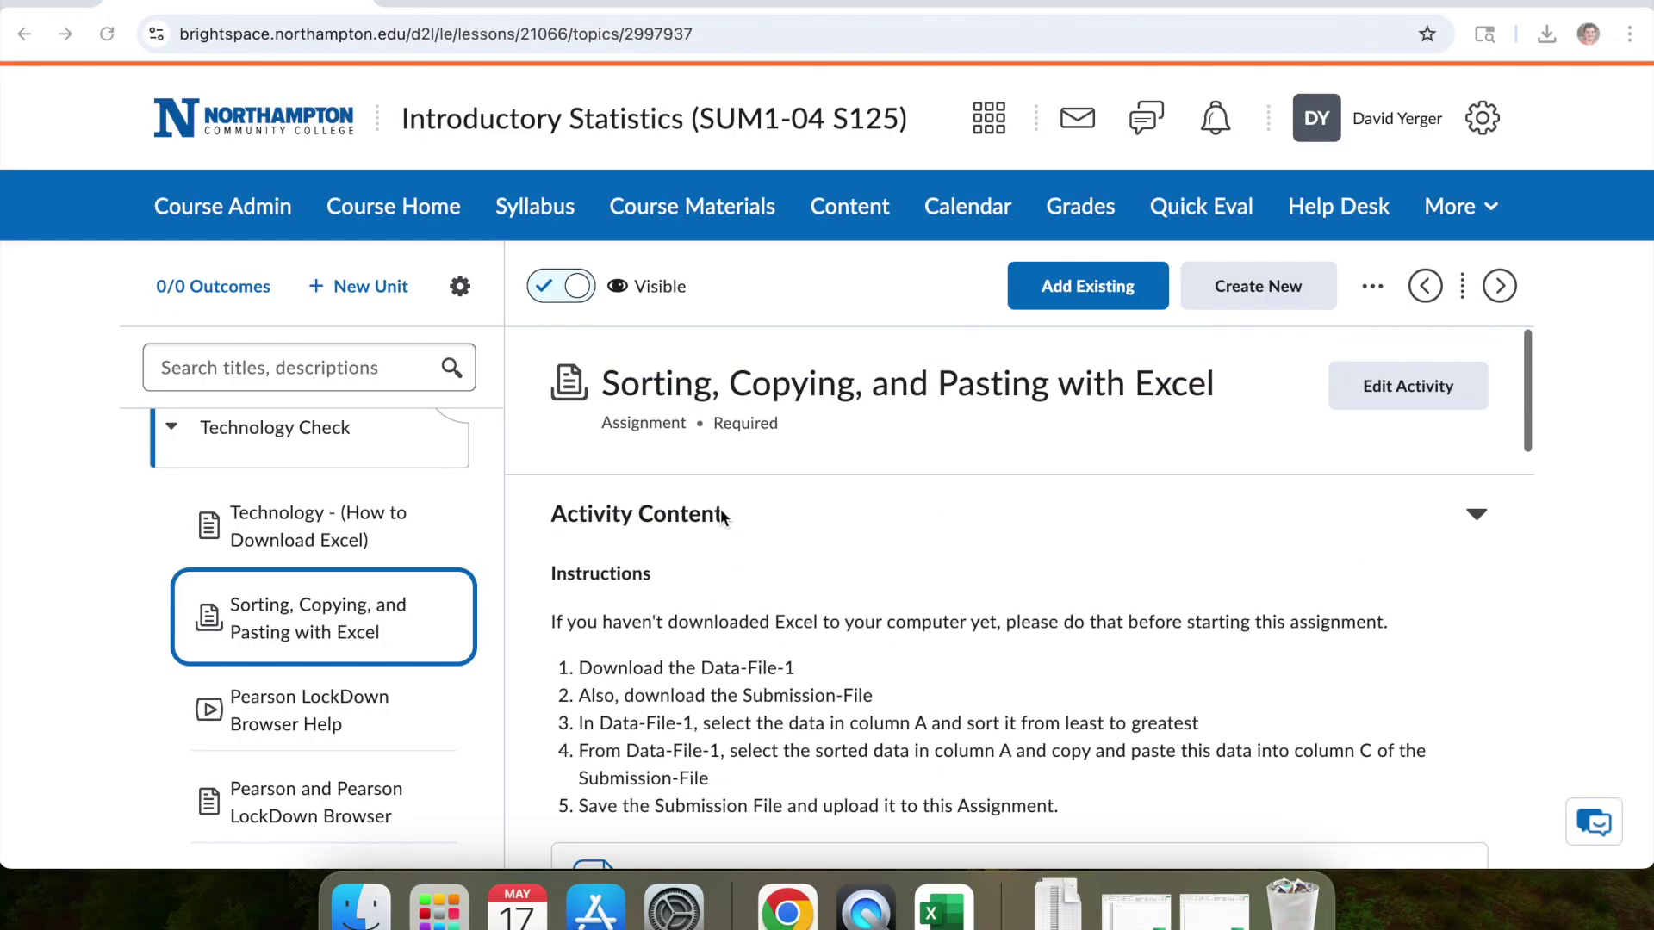
{"action": "scroll", "coordinate": [1144, 581], "scroll_direction": "down", "scroll_amount": 10}
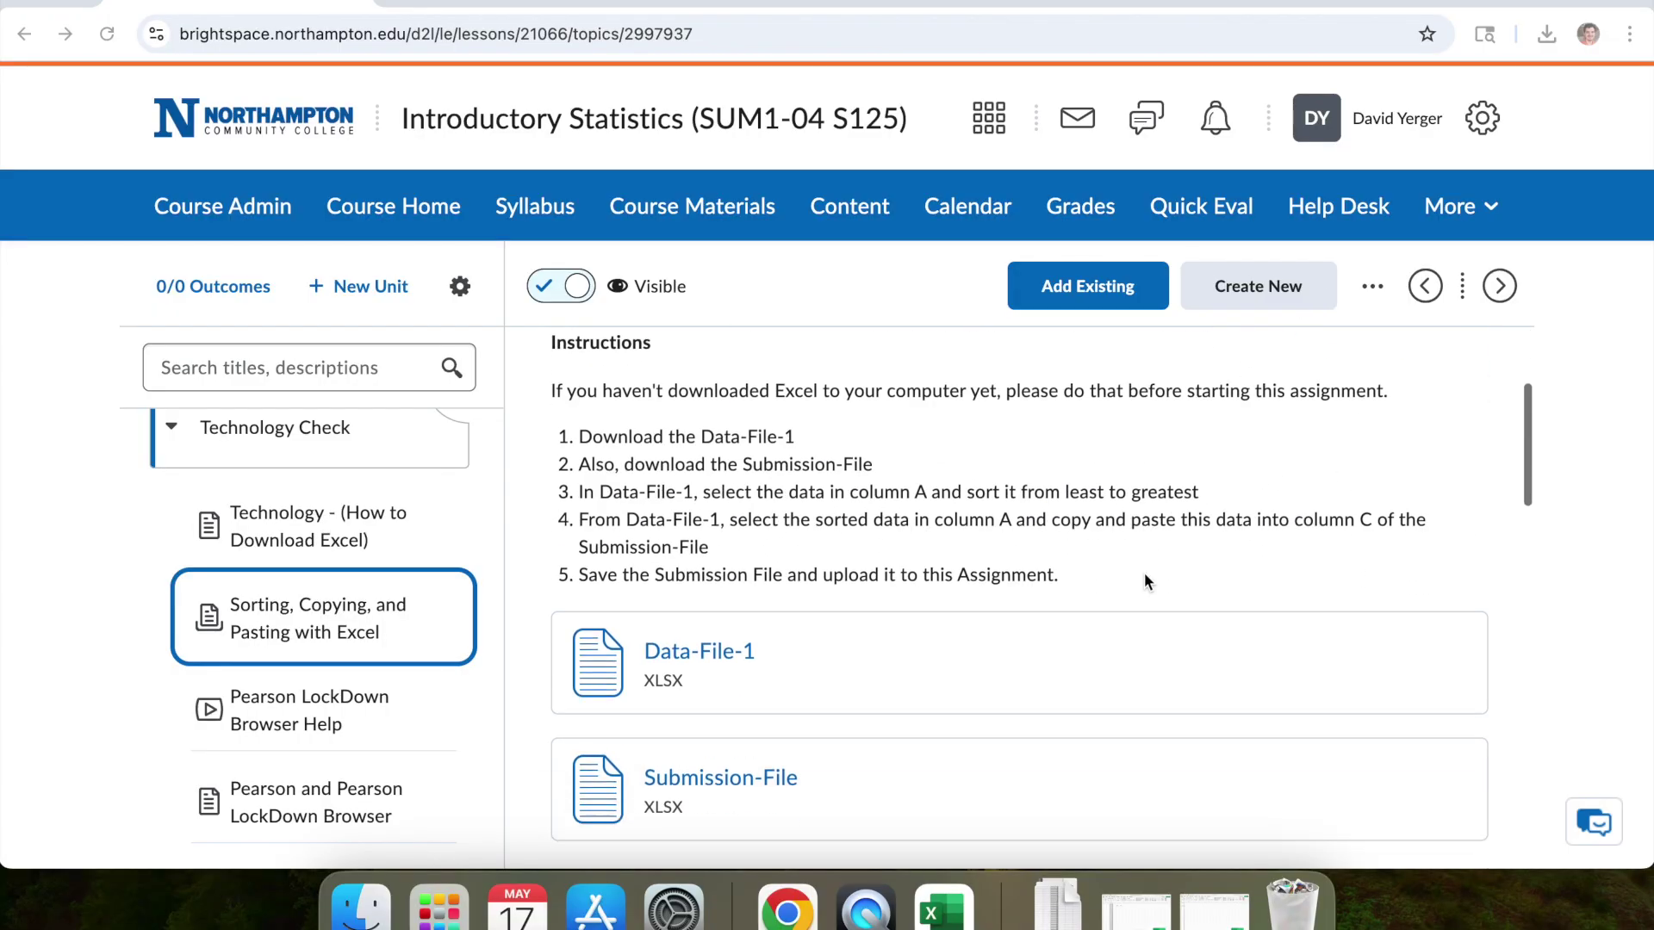
{"action": "scroll", "coordinate": [1144, 575], "scroll_direction": "down", "scroll_amount": 3}
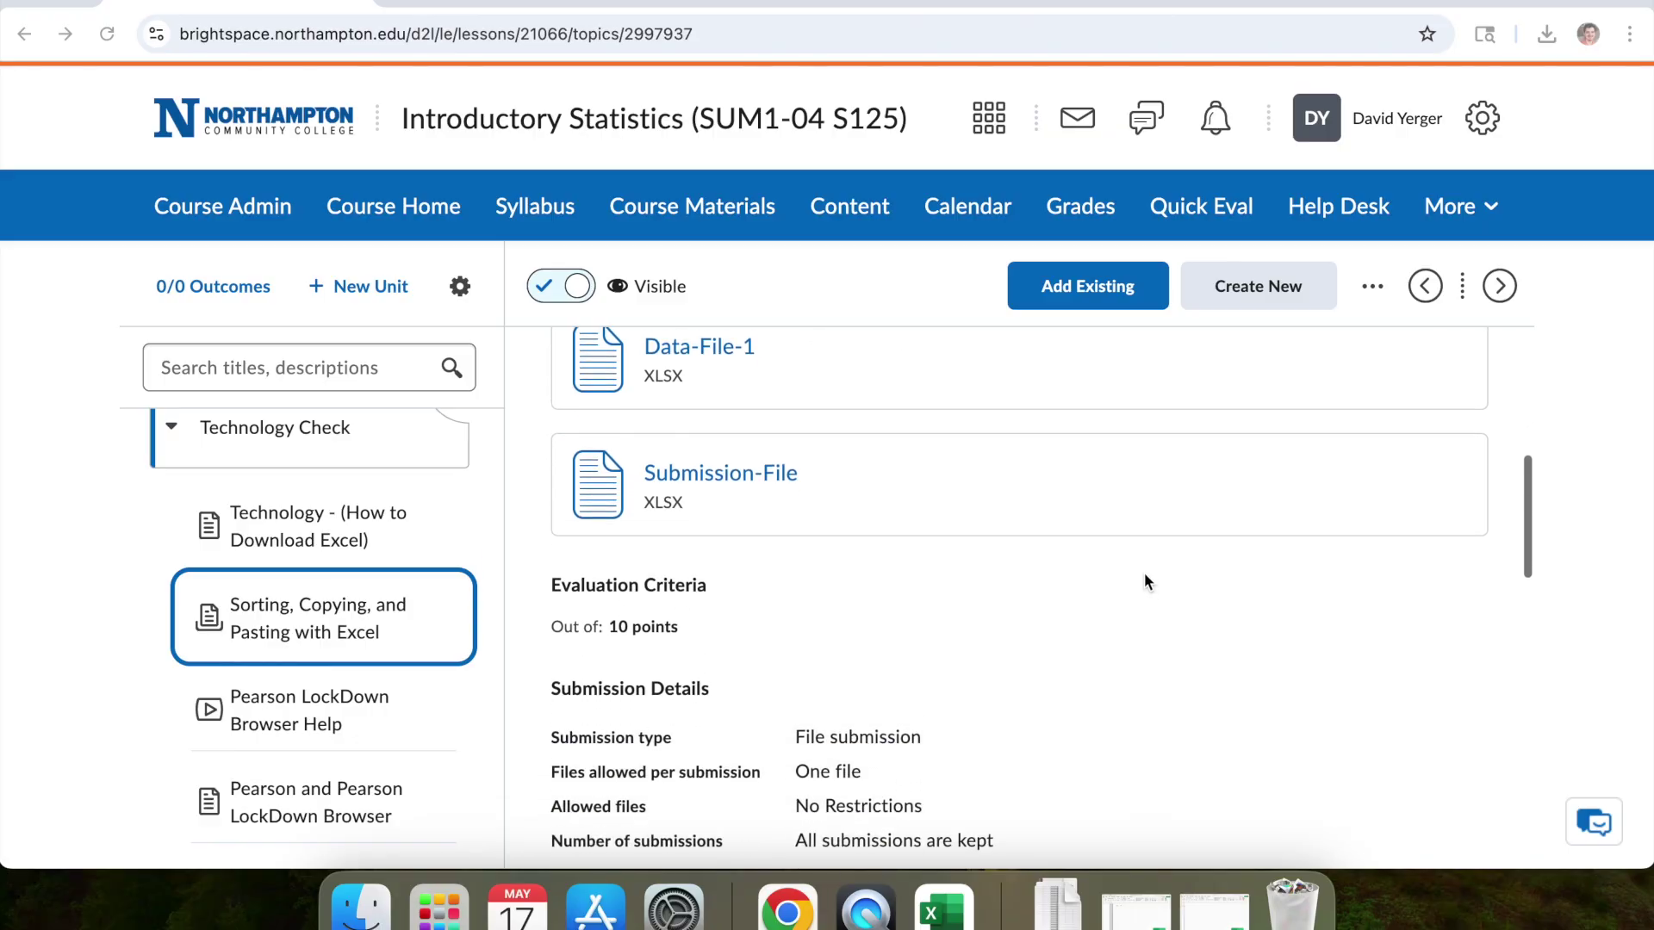
{"action": "scroll", "coordinate": [1145, 576], "scroll_direction": "up", "scroll_amount": 6}
{"action": "scroll", "coordinate": [1143, 580], "scroll_direction": "up", "scroll_amount": 2}
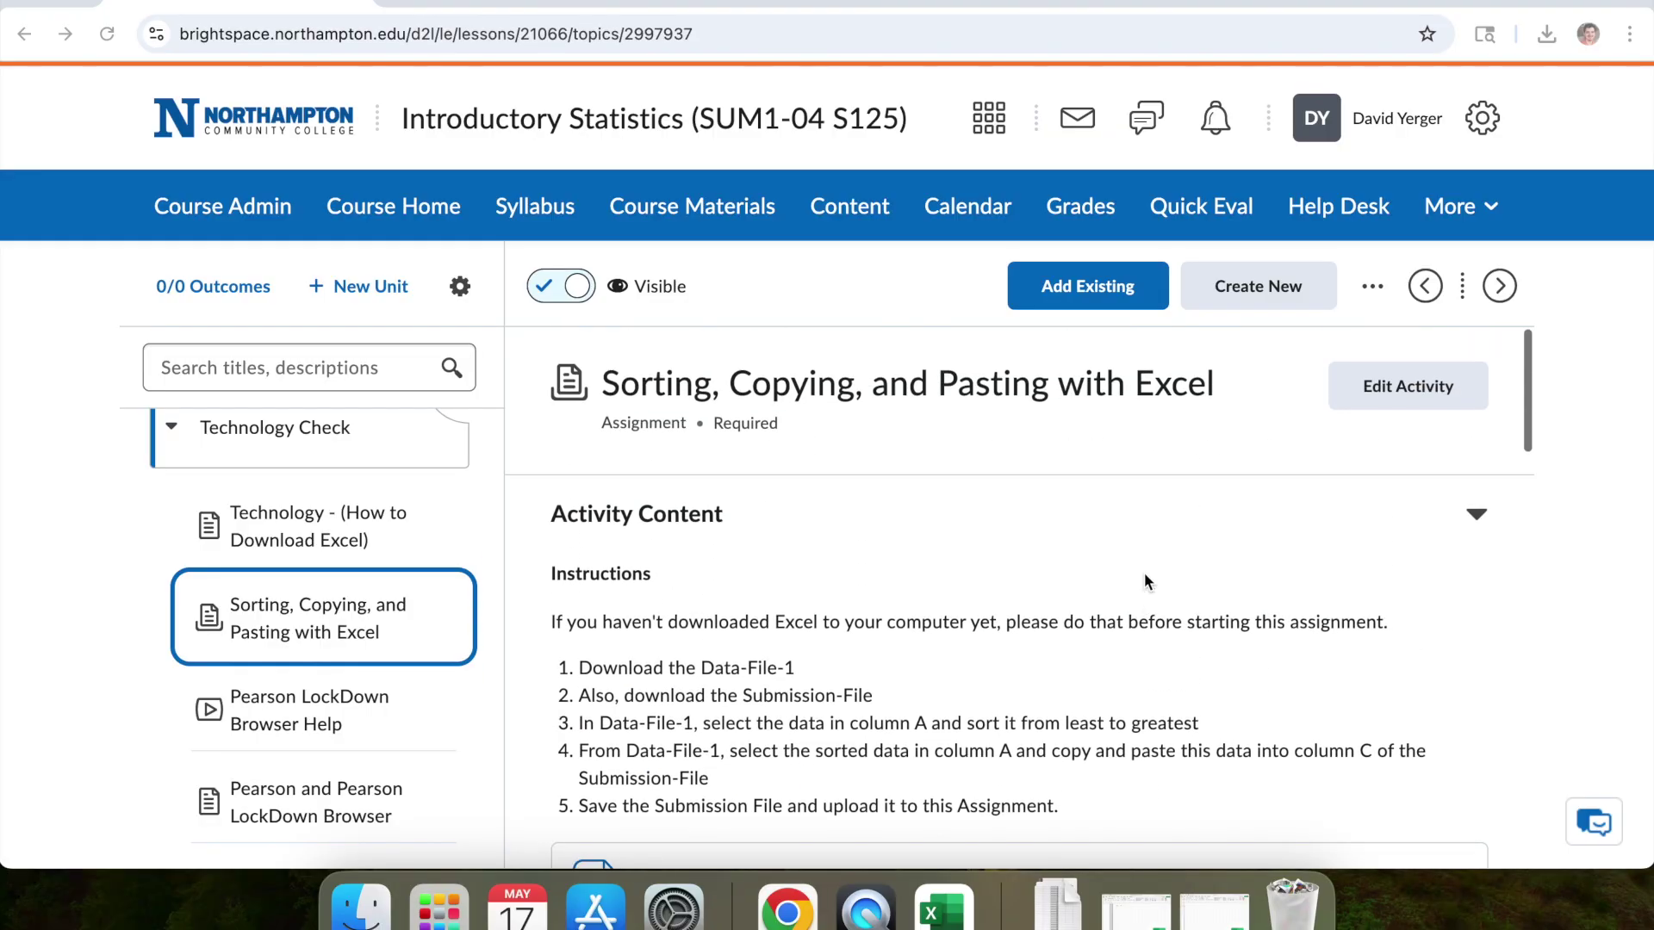
{"action": "left_click", "coordinate": [1373, 287]}
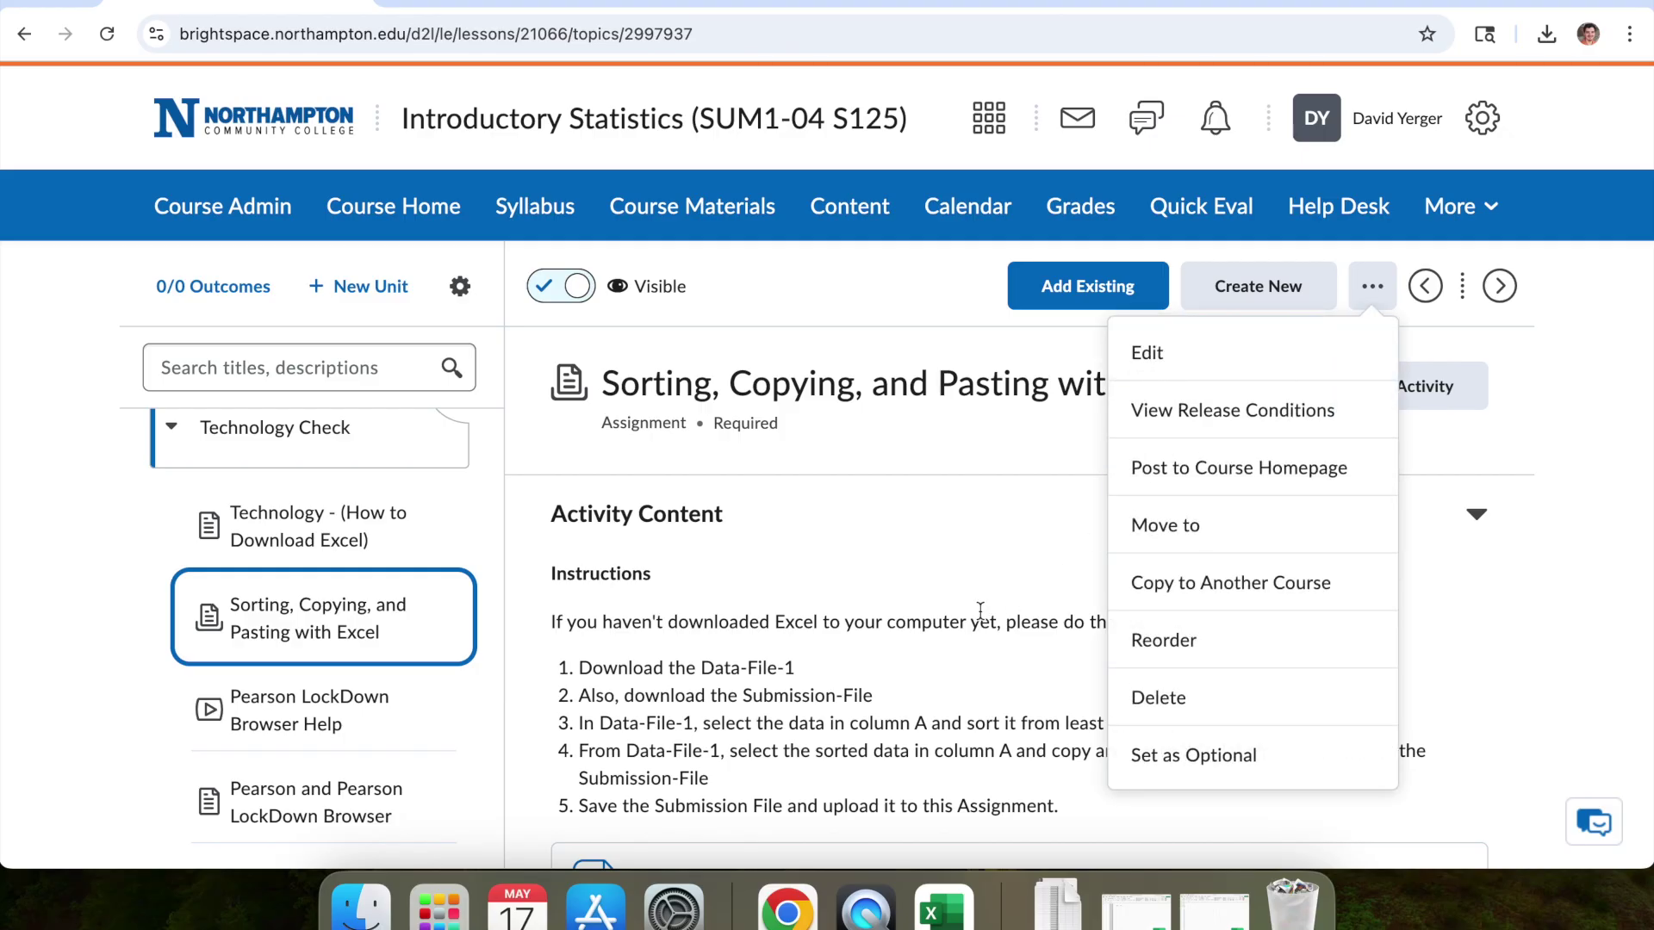
{"action": "left_click", "coordinate": [1065, 562]}
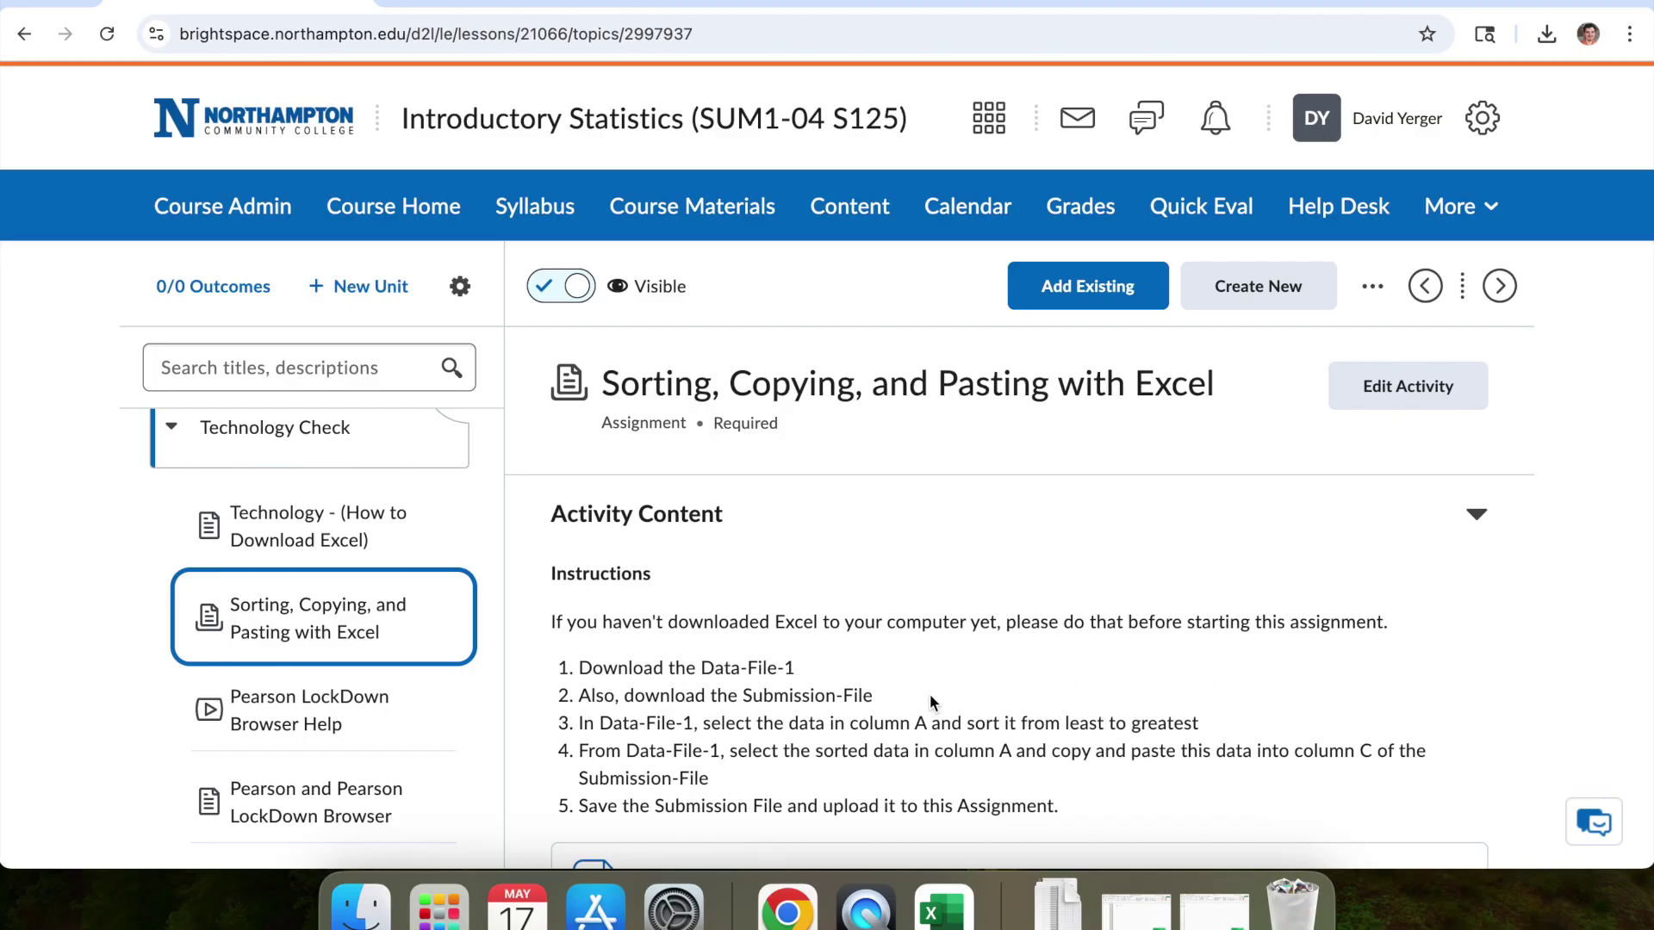
{"action": "scroll", "coordinate": [929, 699], "scroll_direction": "down", "scroll_amount": 1}
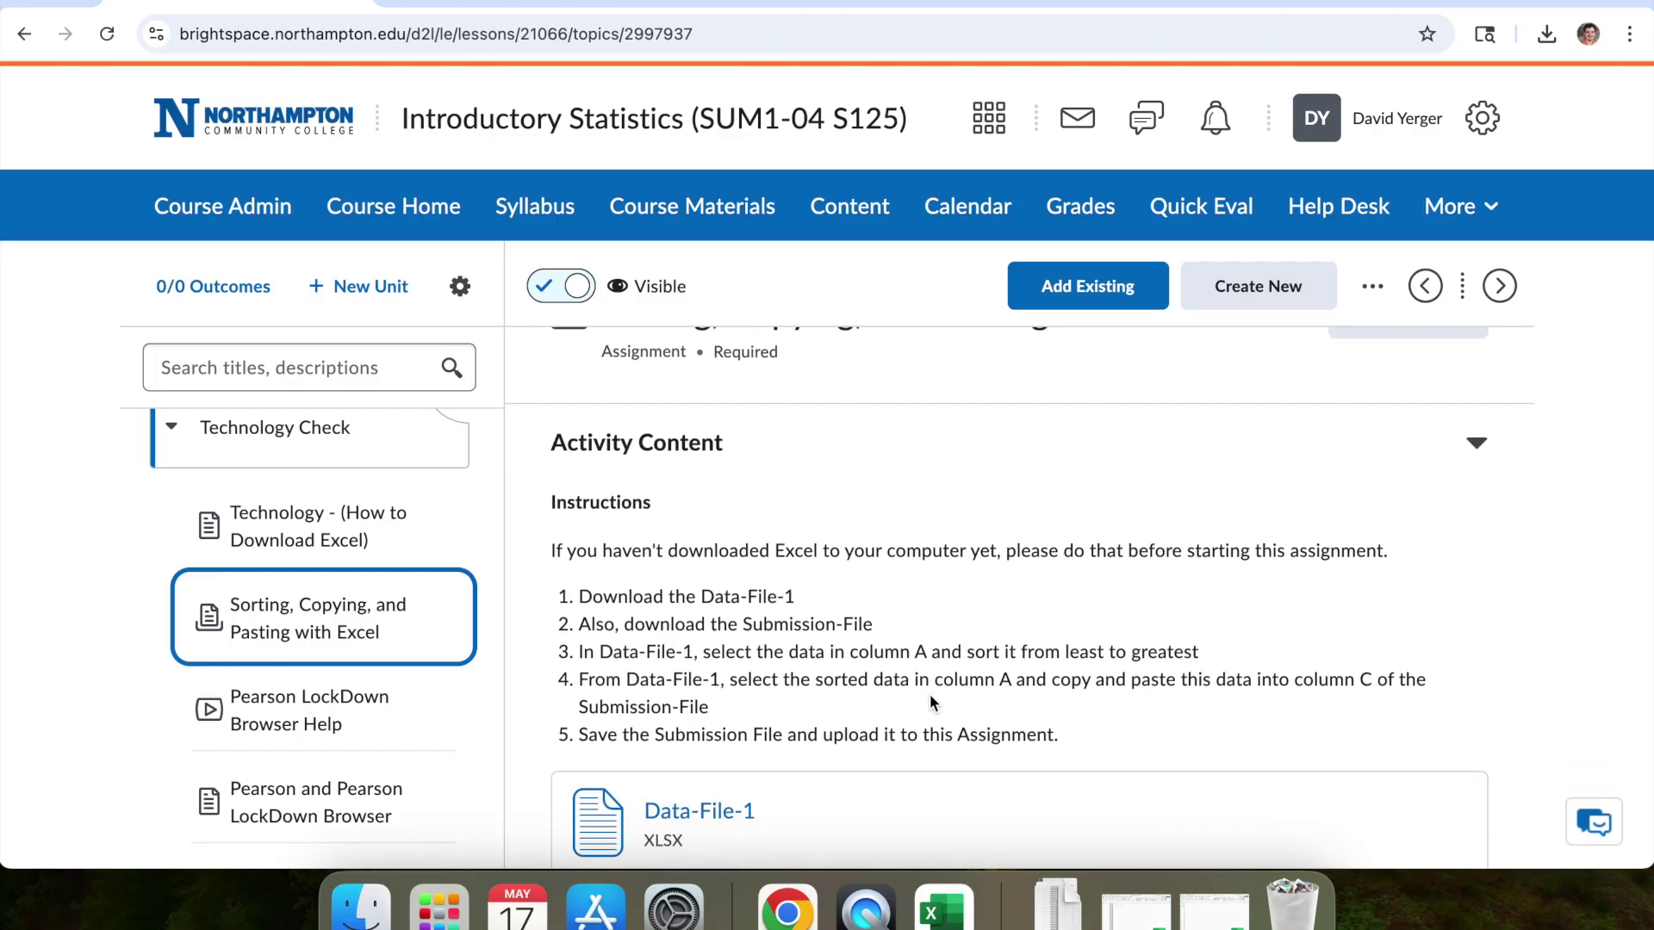
{"action": "scroll", "coordinate": [1048, 612], "scroll_direction": "down", "scroll_amount": 1}
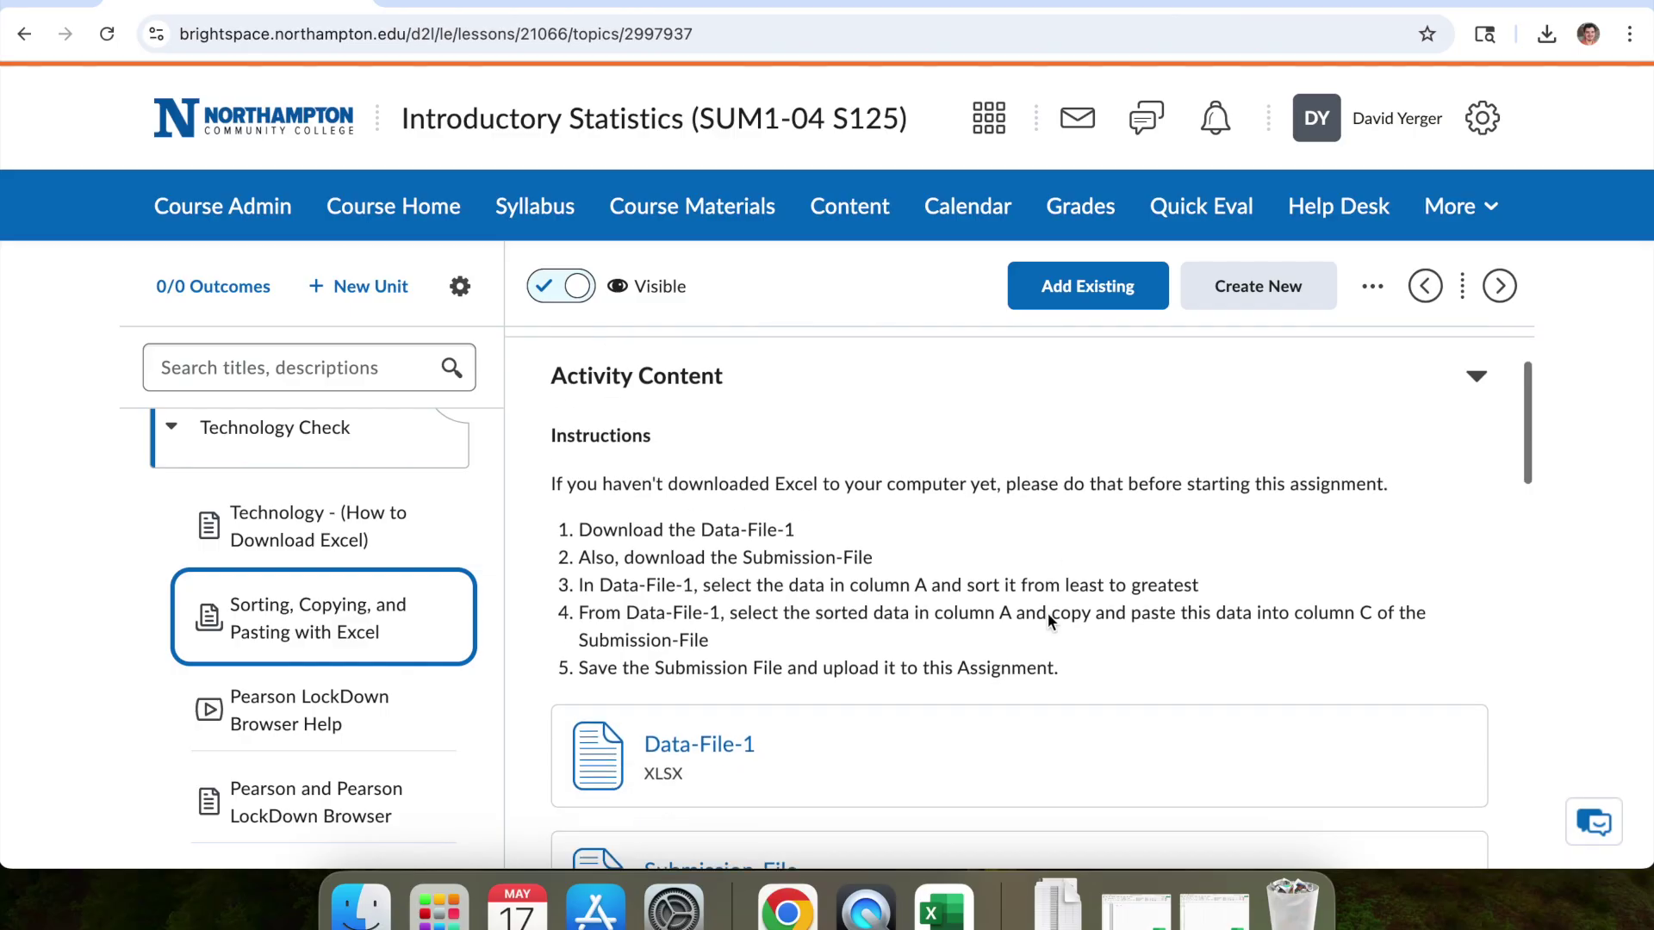